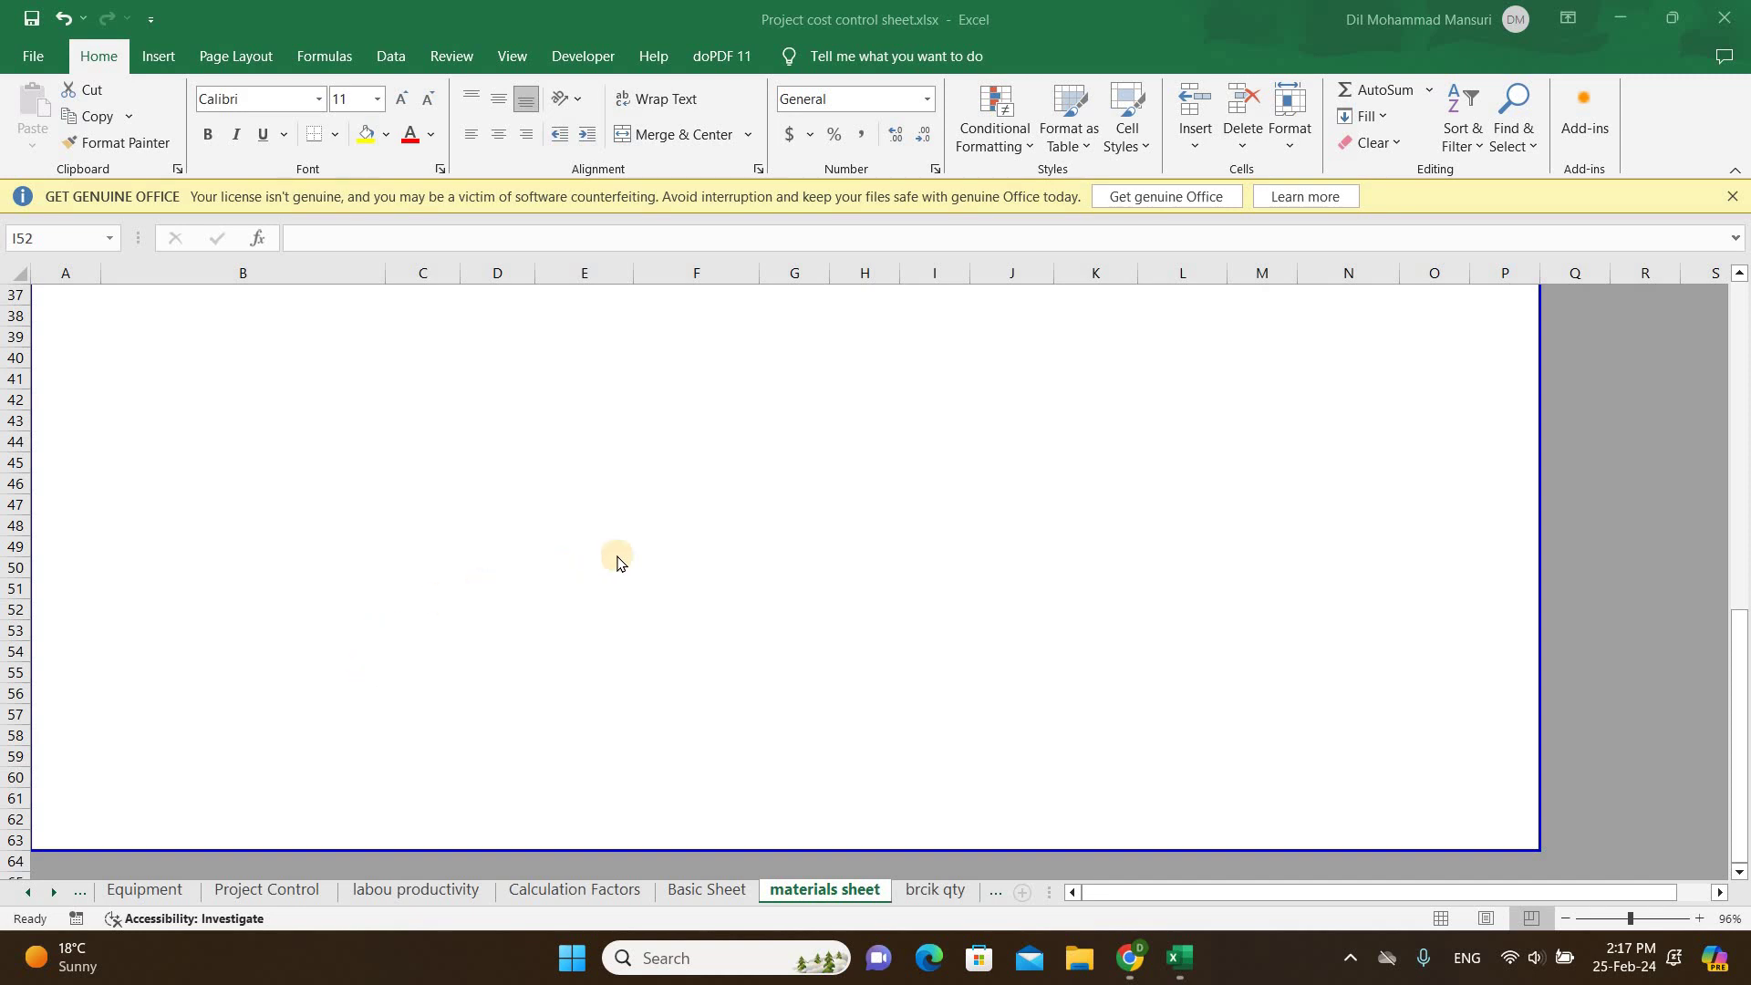
Step: Examine the PC.C (1:3:6) row of the material quantity estimate, from its wet quantity across to the cement column
scroll(660, 574, up, 12)
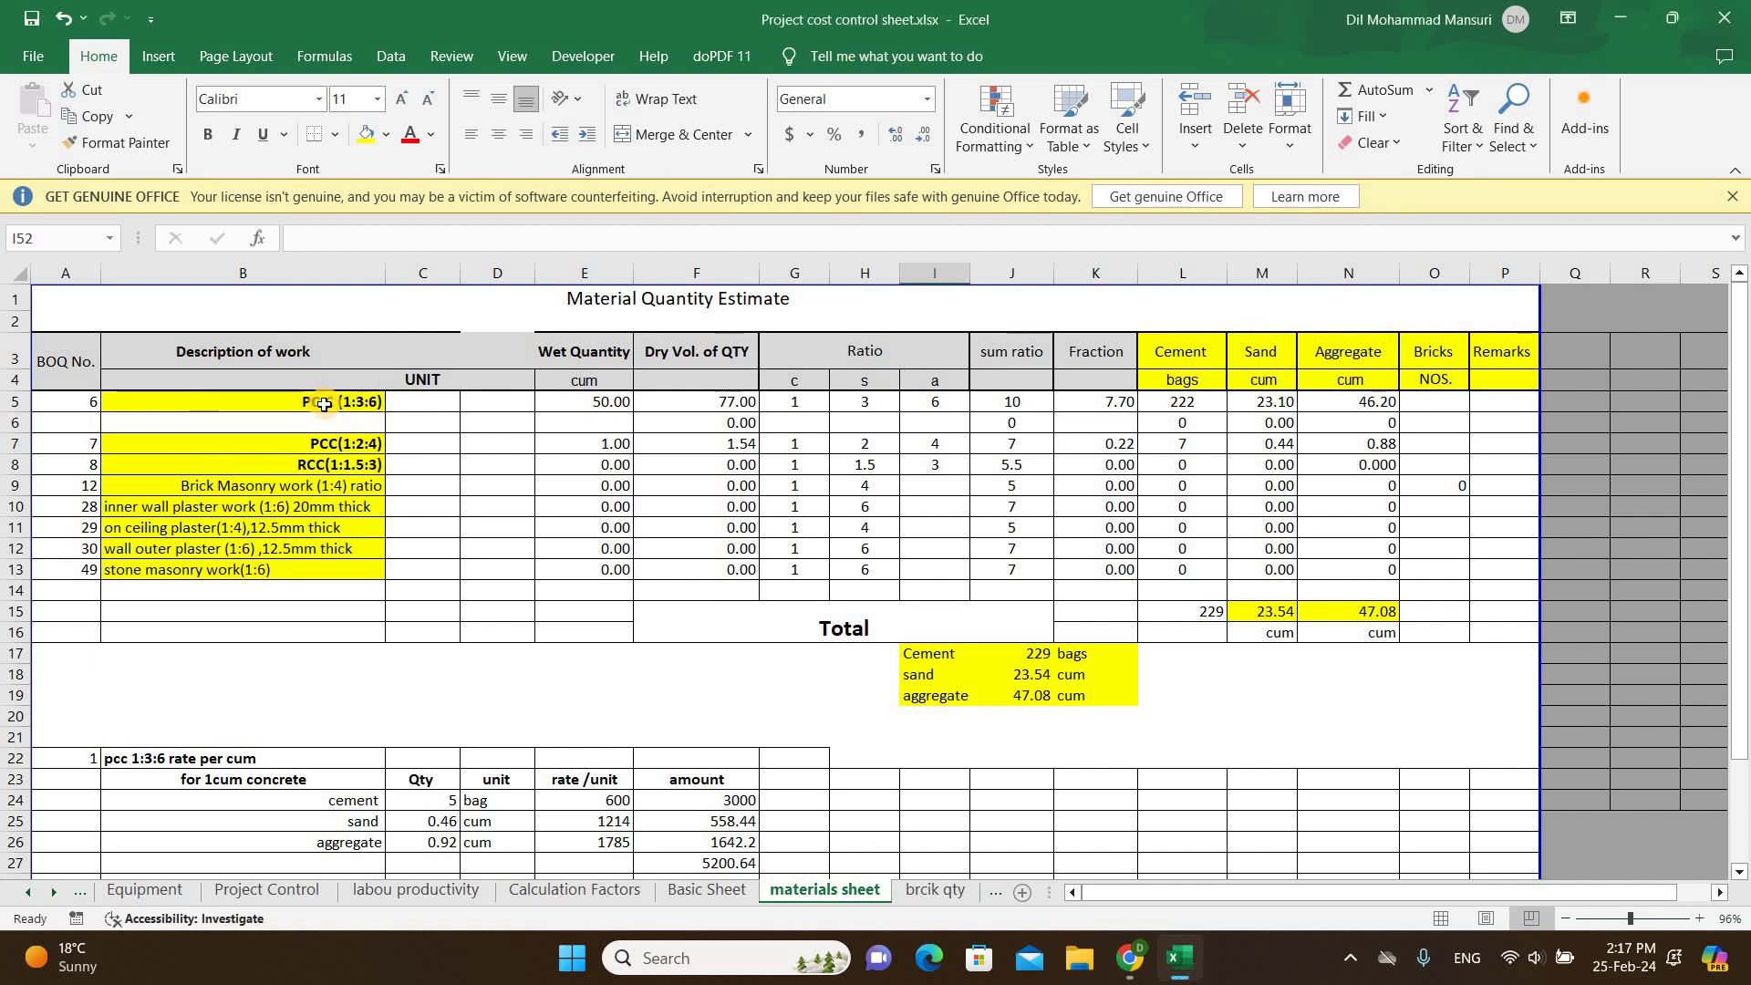
click(583, 403)
click(737, 401)
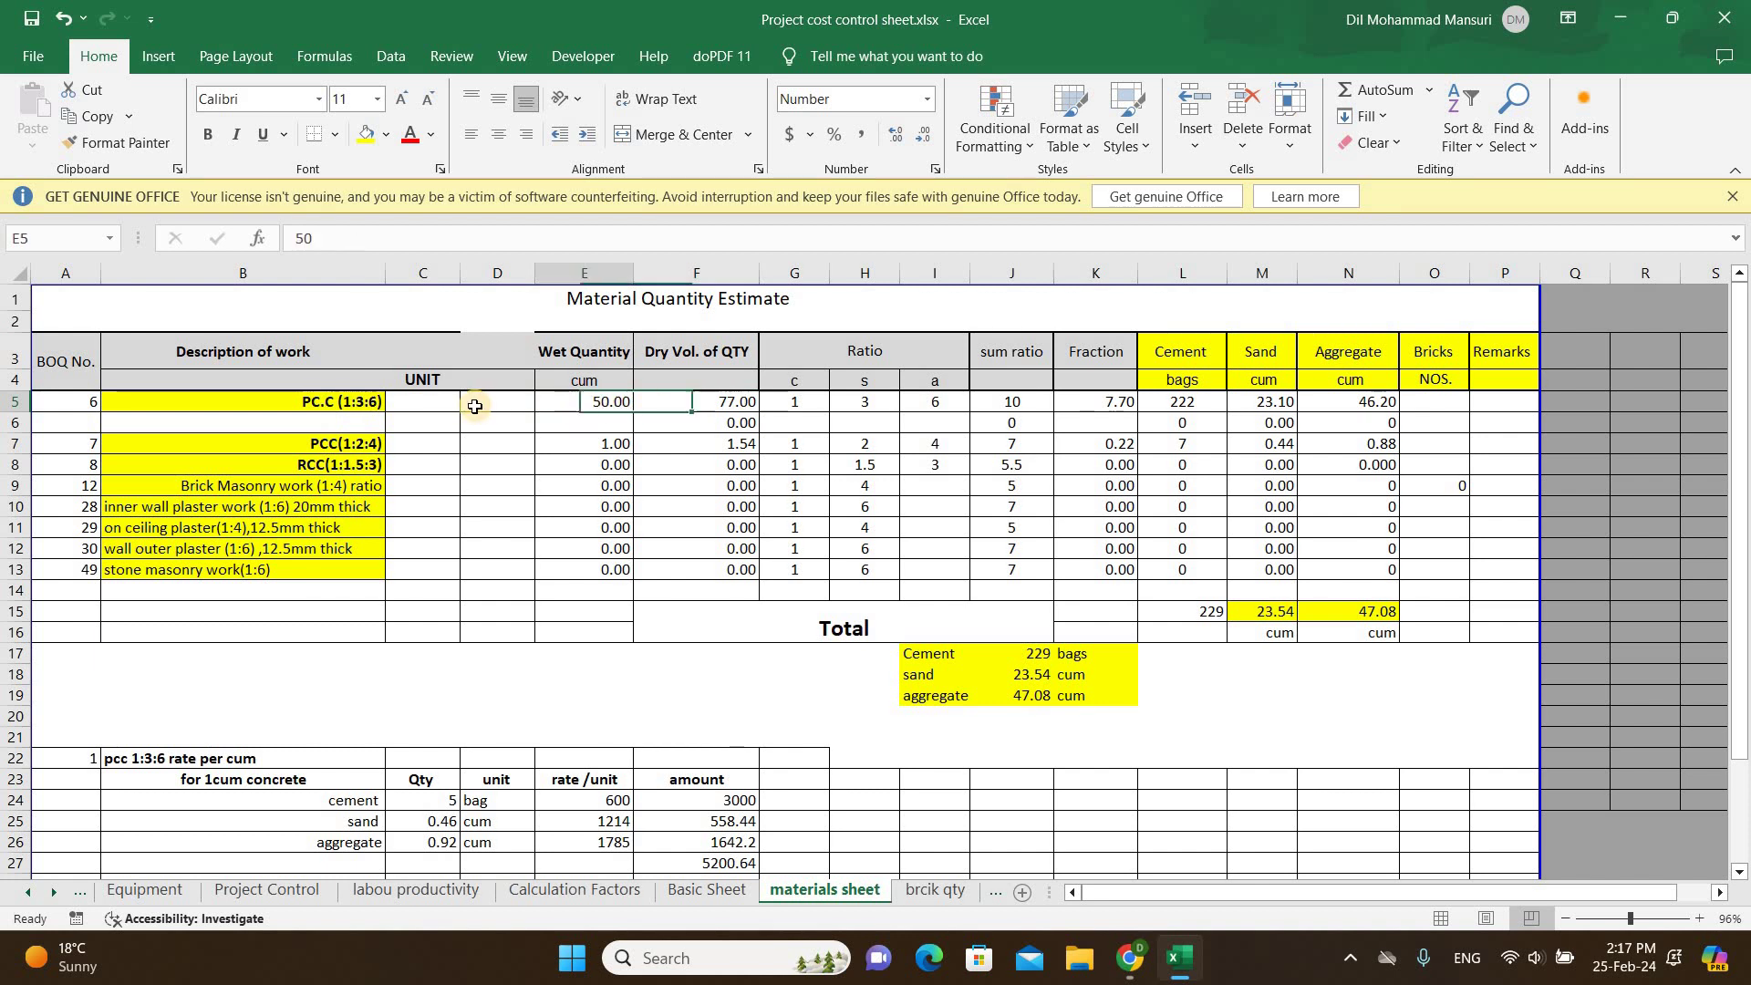
click(432, 399)
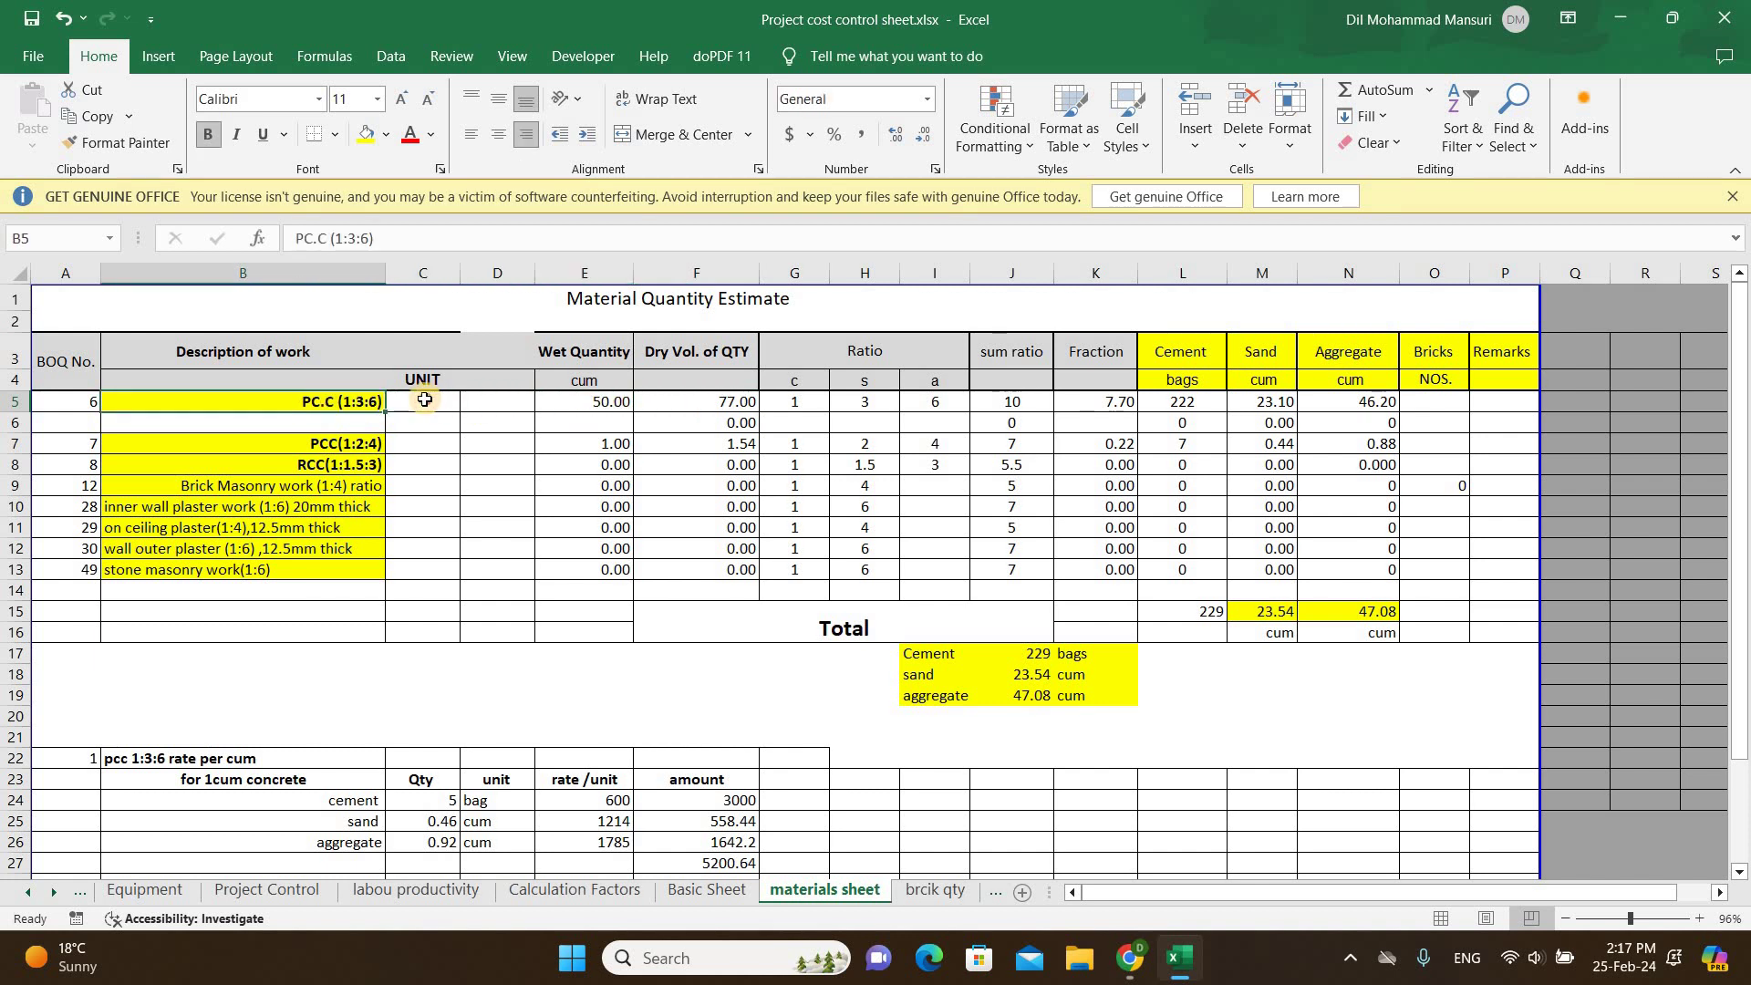
click(601, 402)
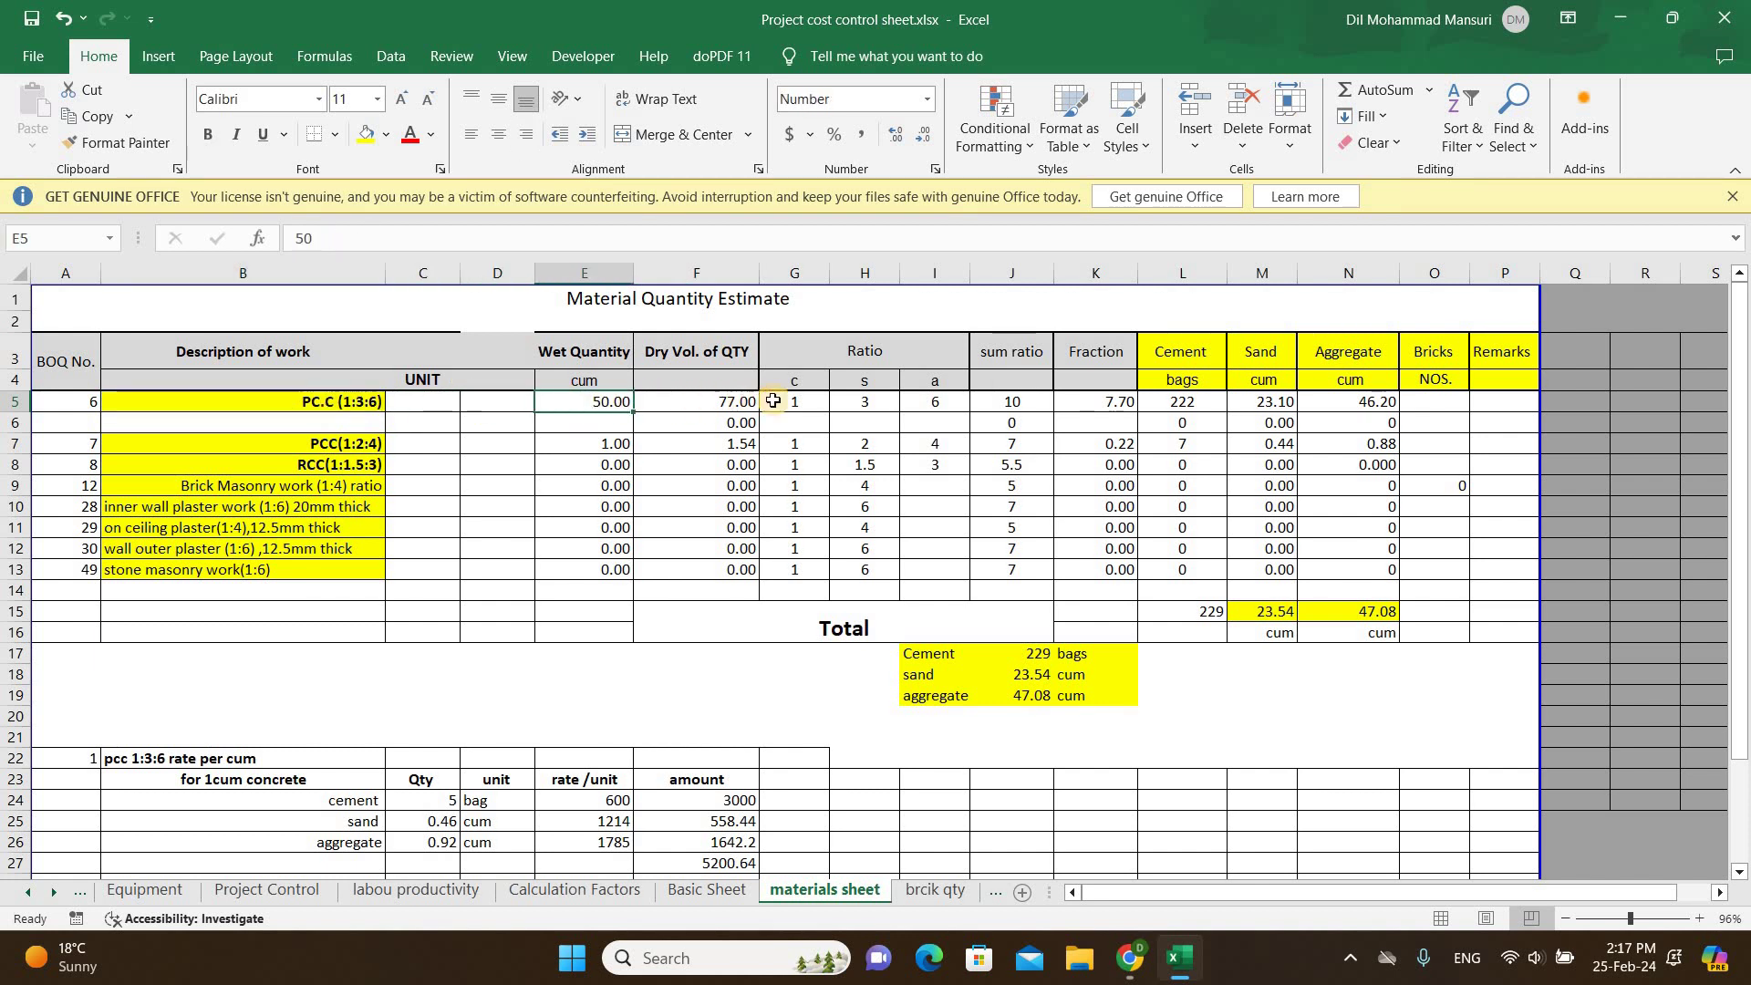
key(Right)
key(Right)
key(Right)
key(Right)
key(Right)
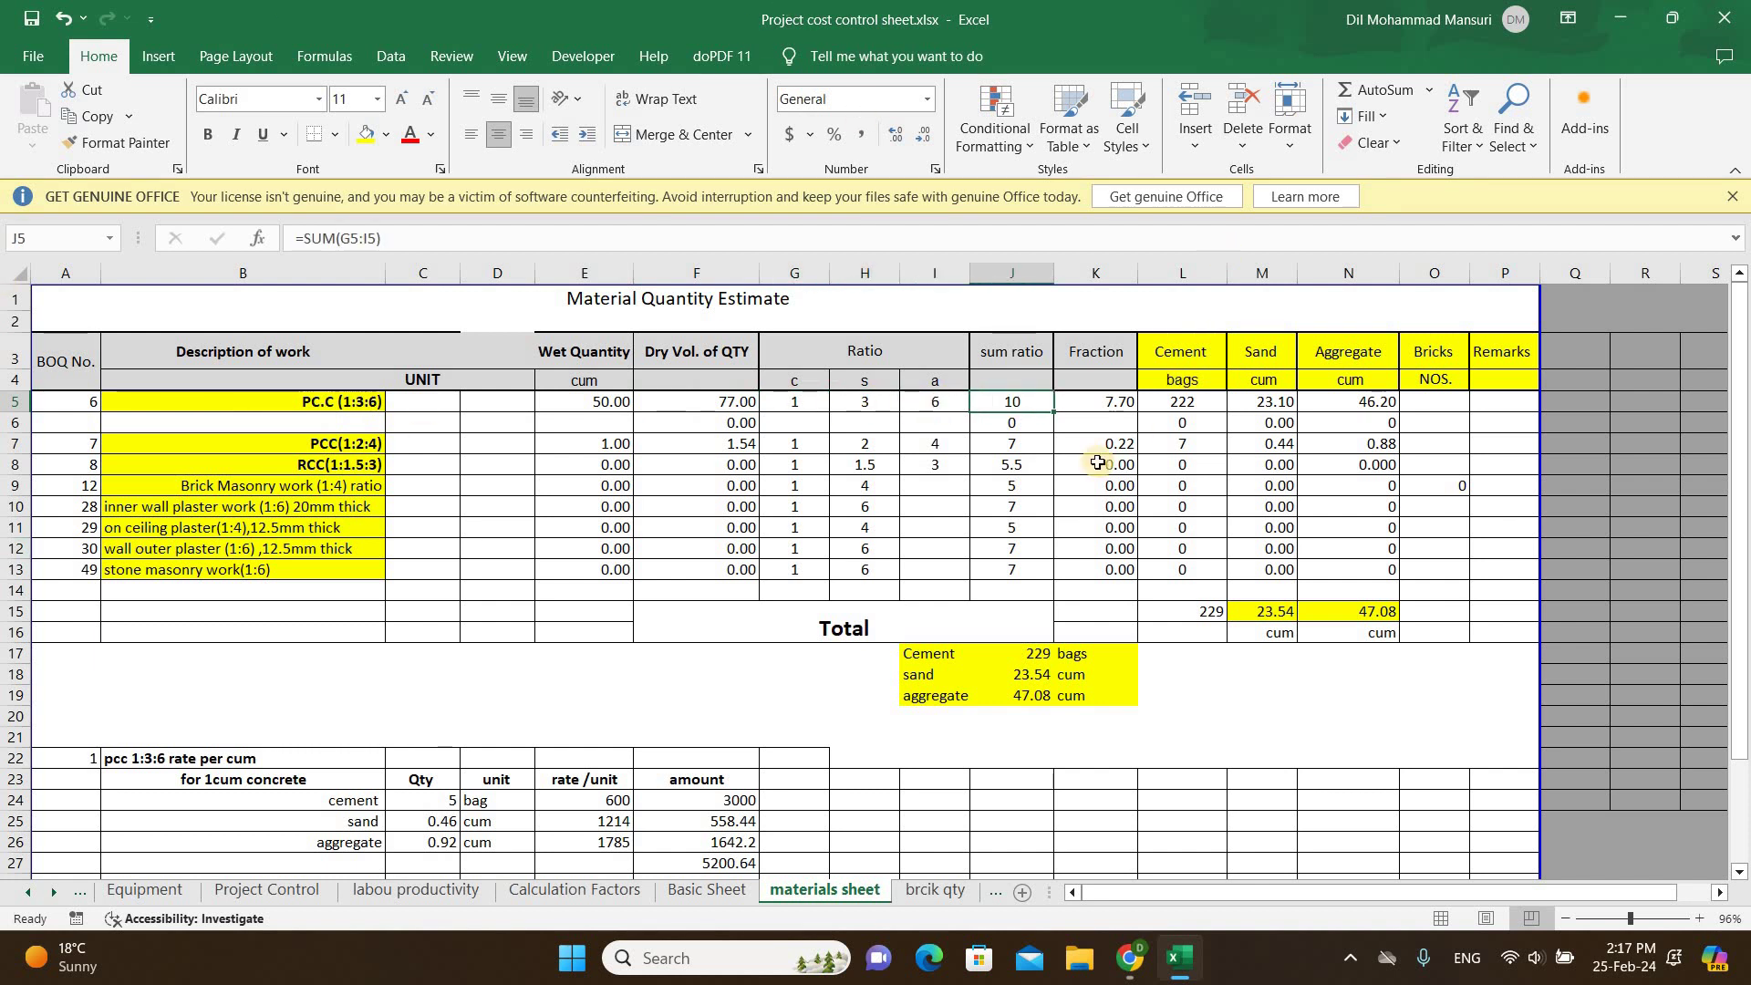
key(Right)
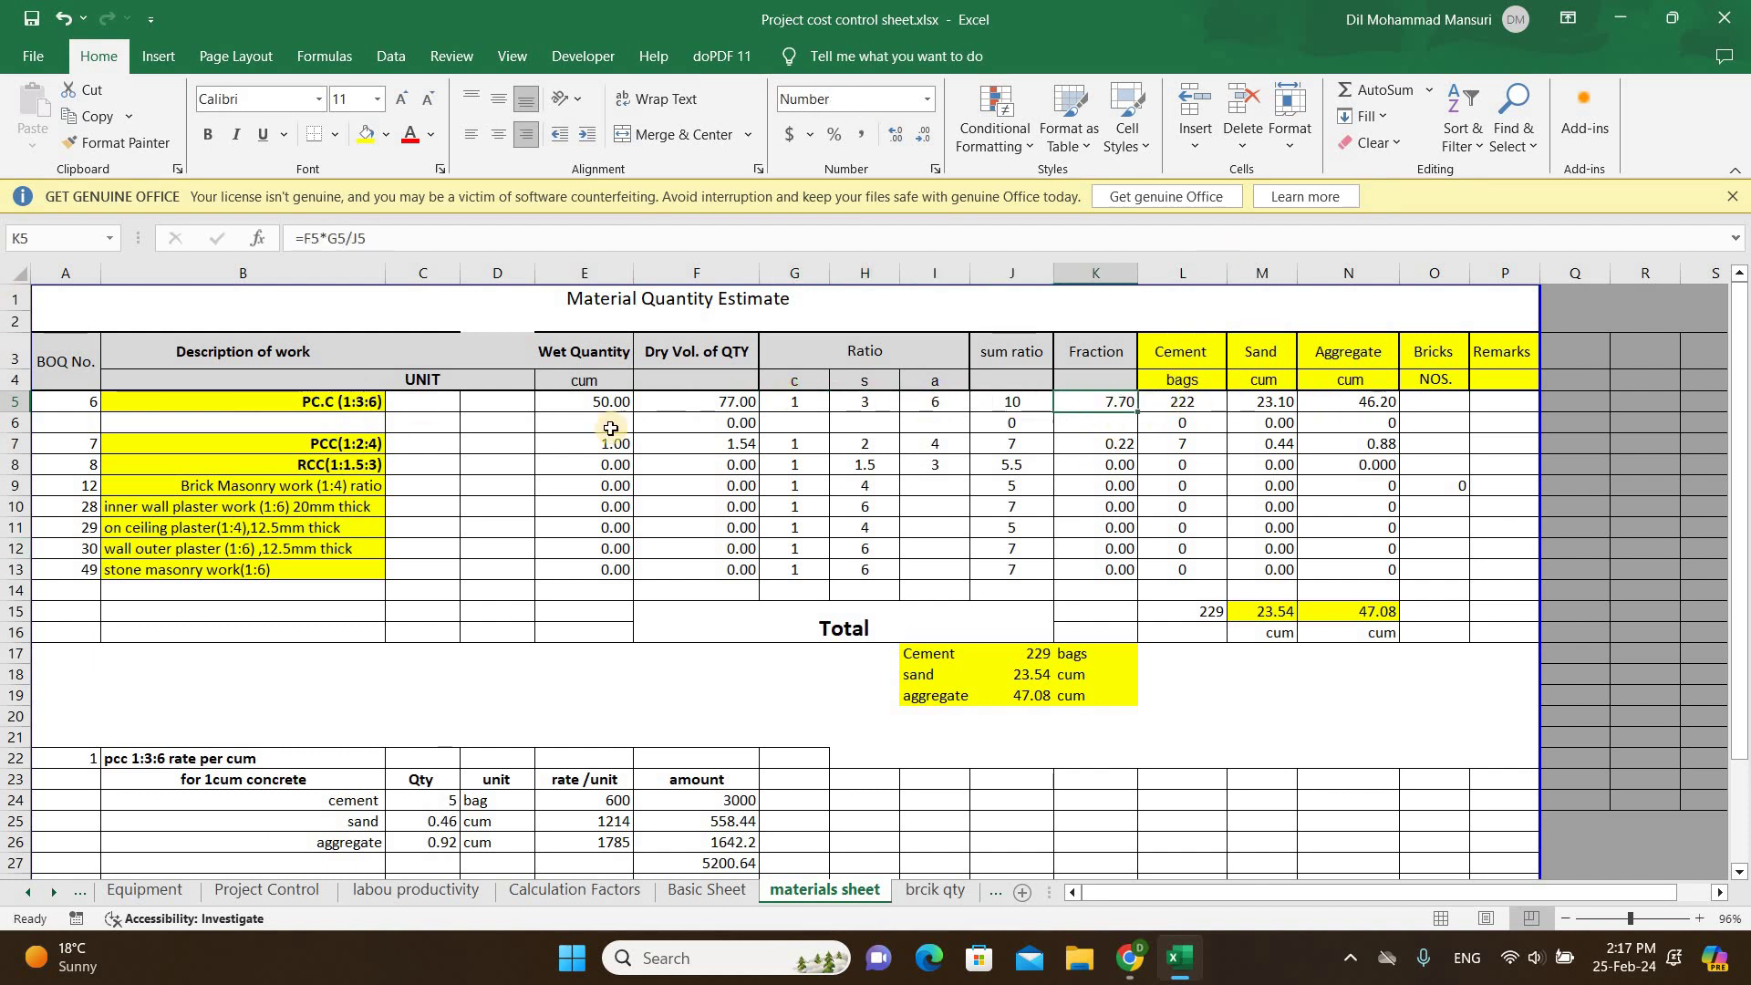
key(Right)
Step: Set the wet quantity of the PC.C (1:3:6) item to 100 cum in cell E5
click(593, 402)
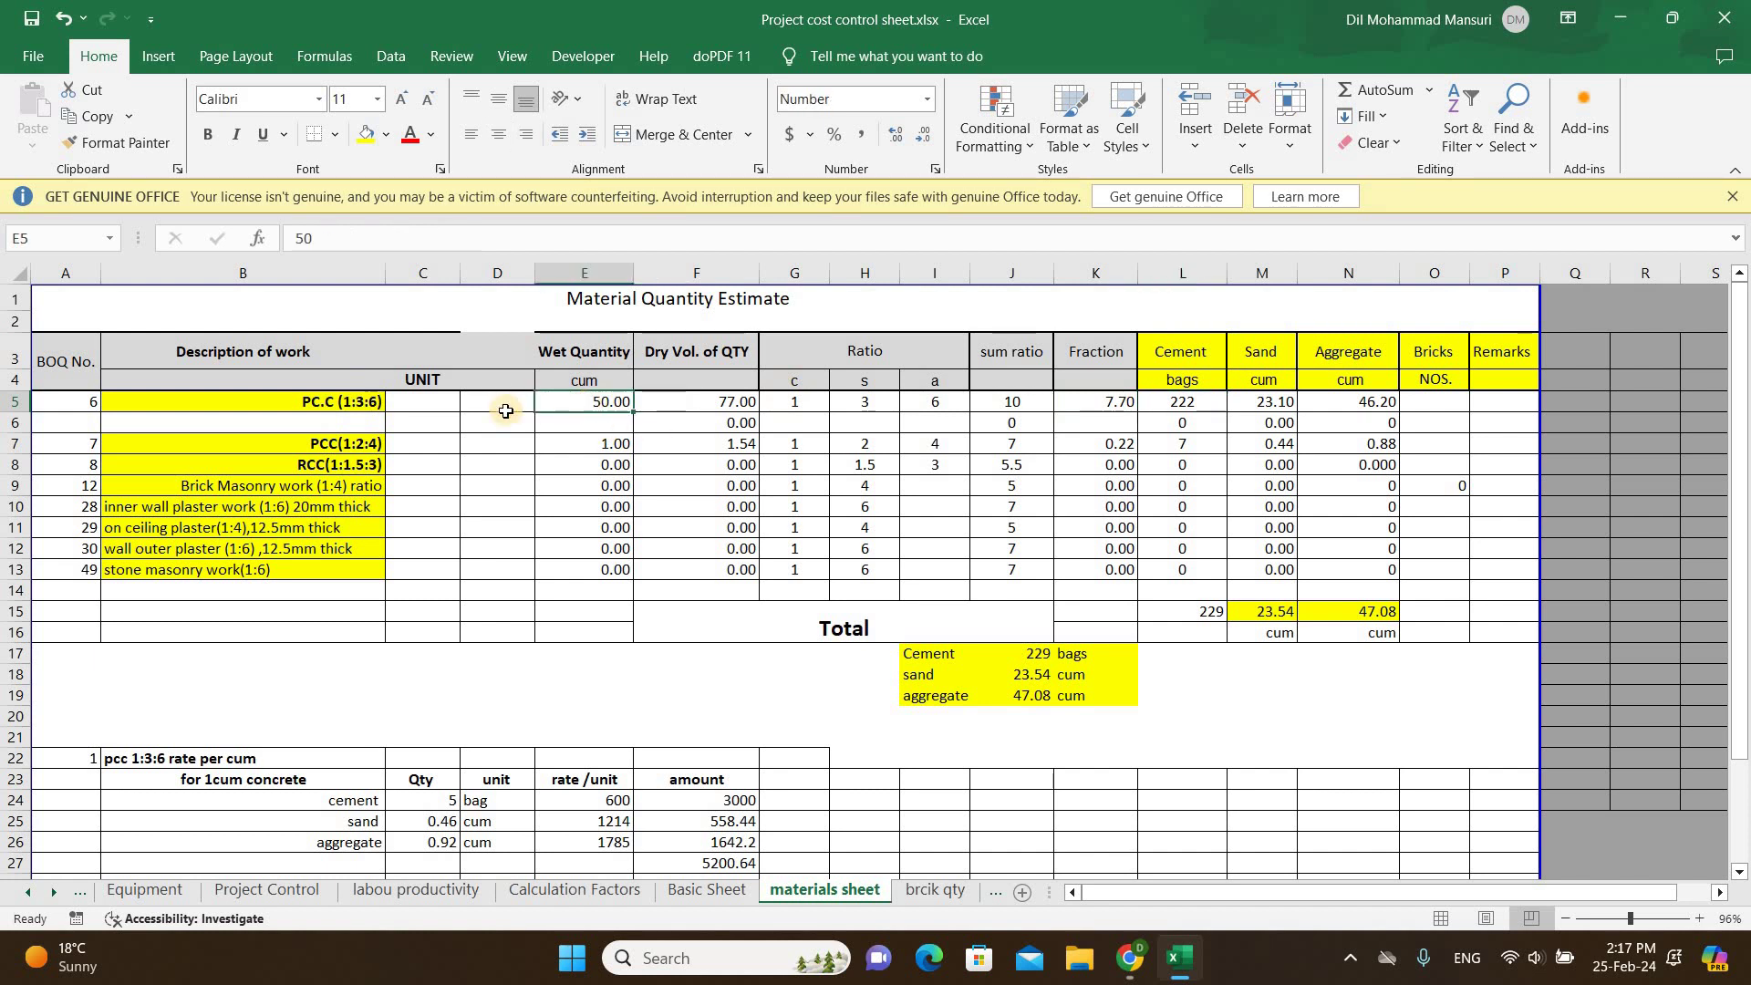
click(262, 401)
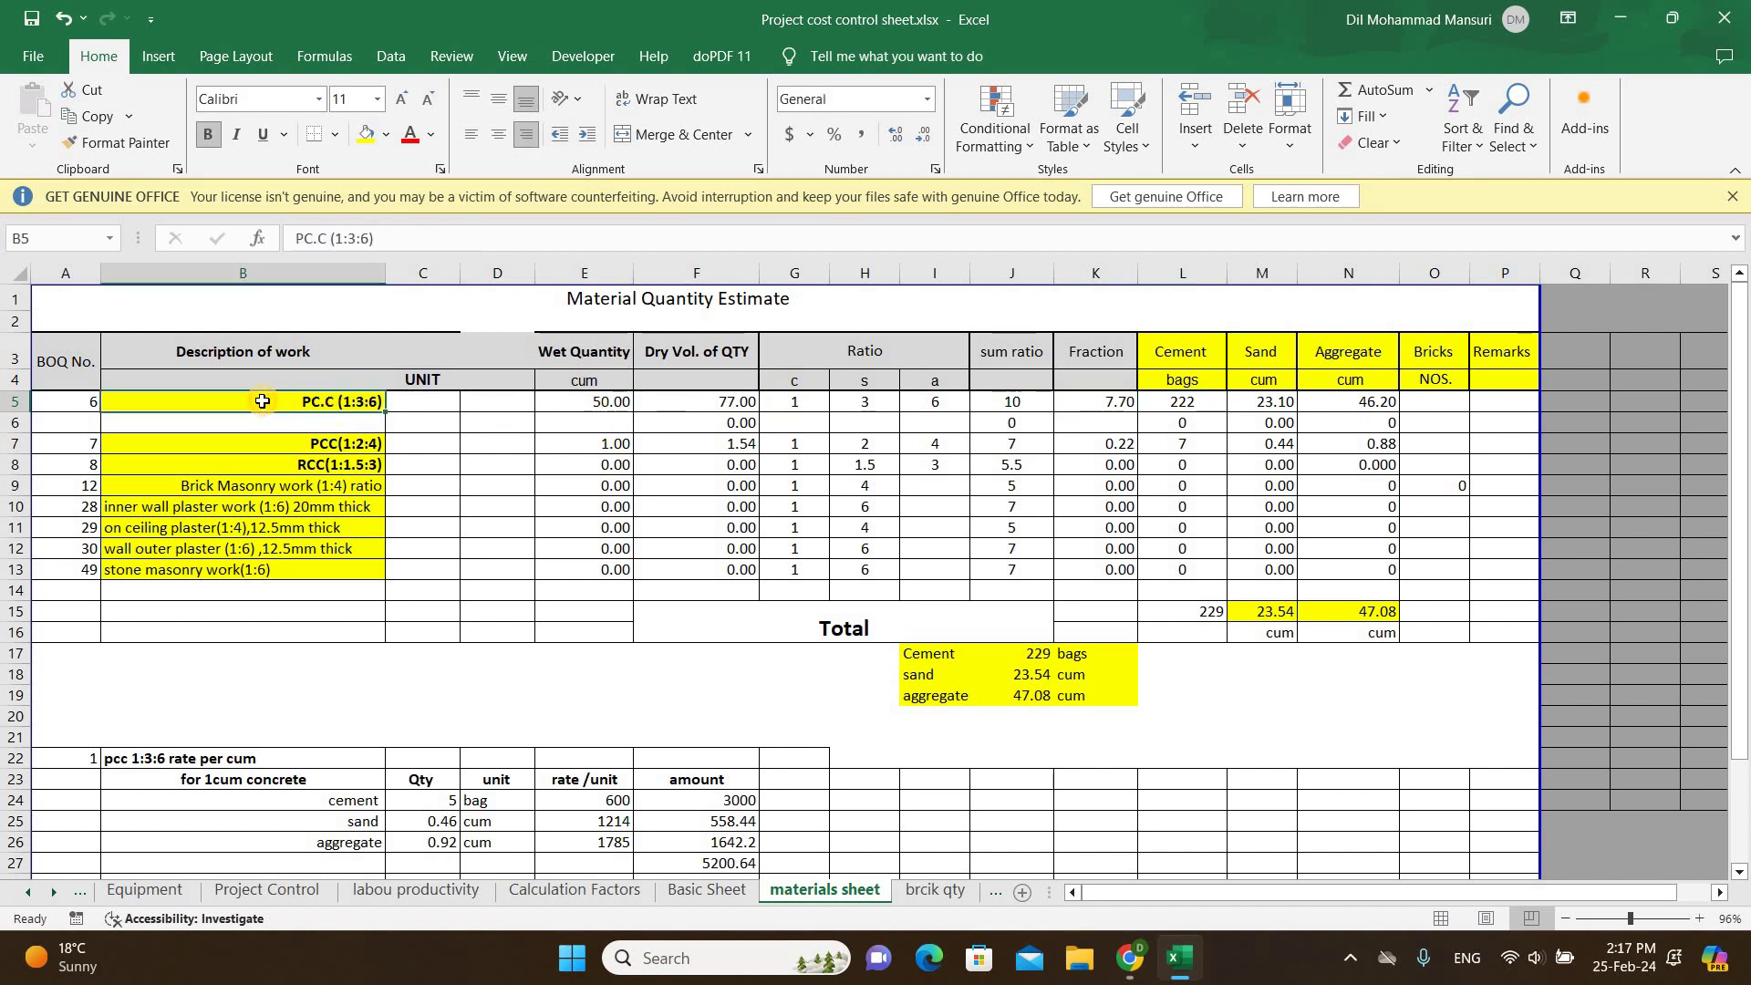
click(607, 404)
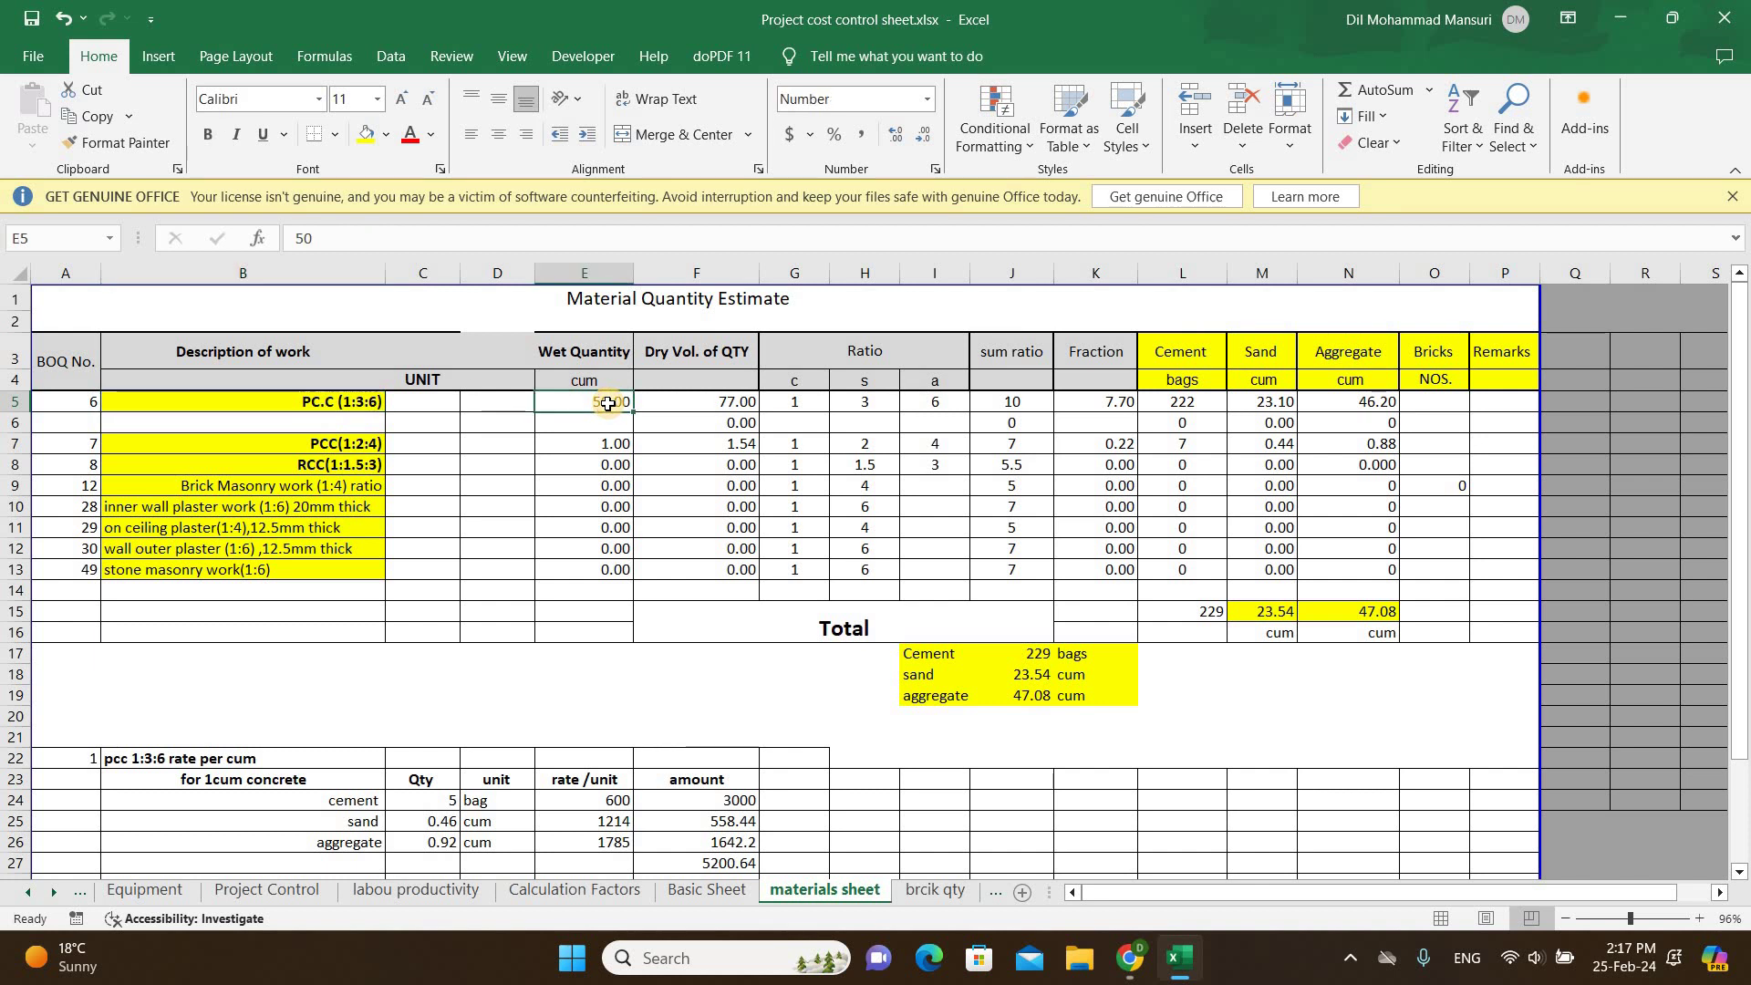
text(100)
key(Return)
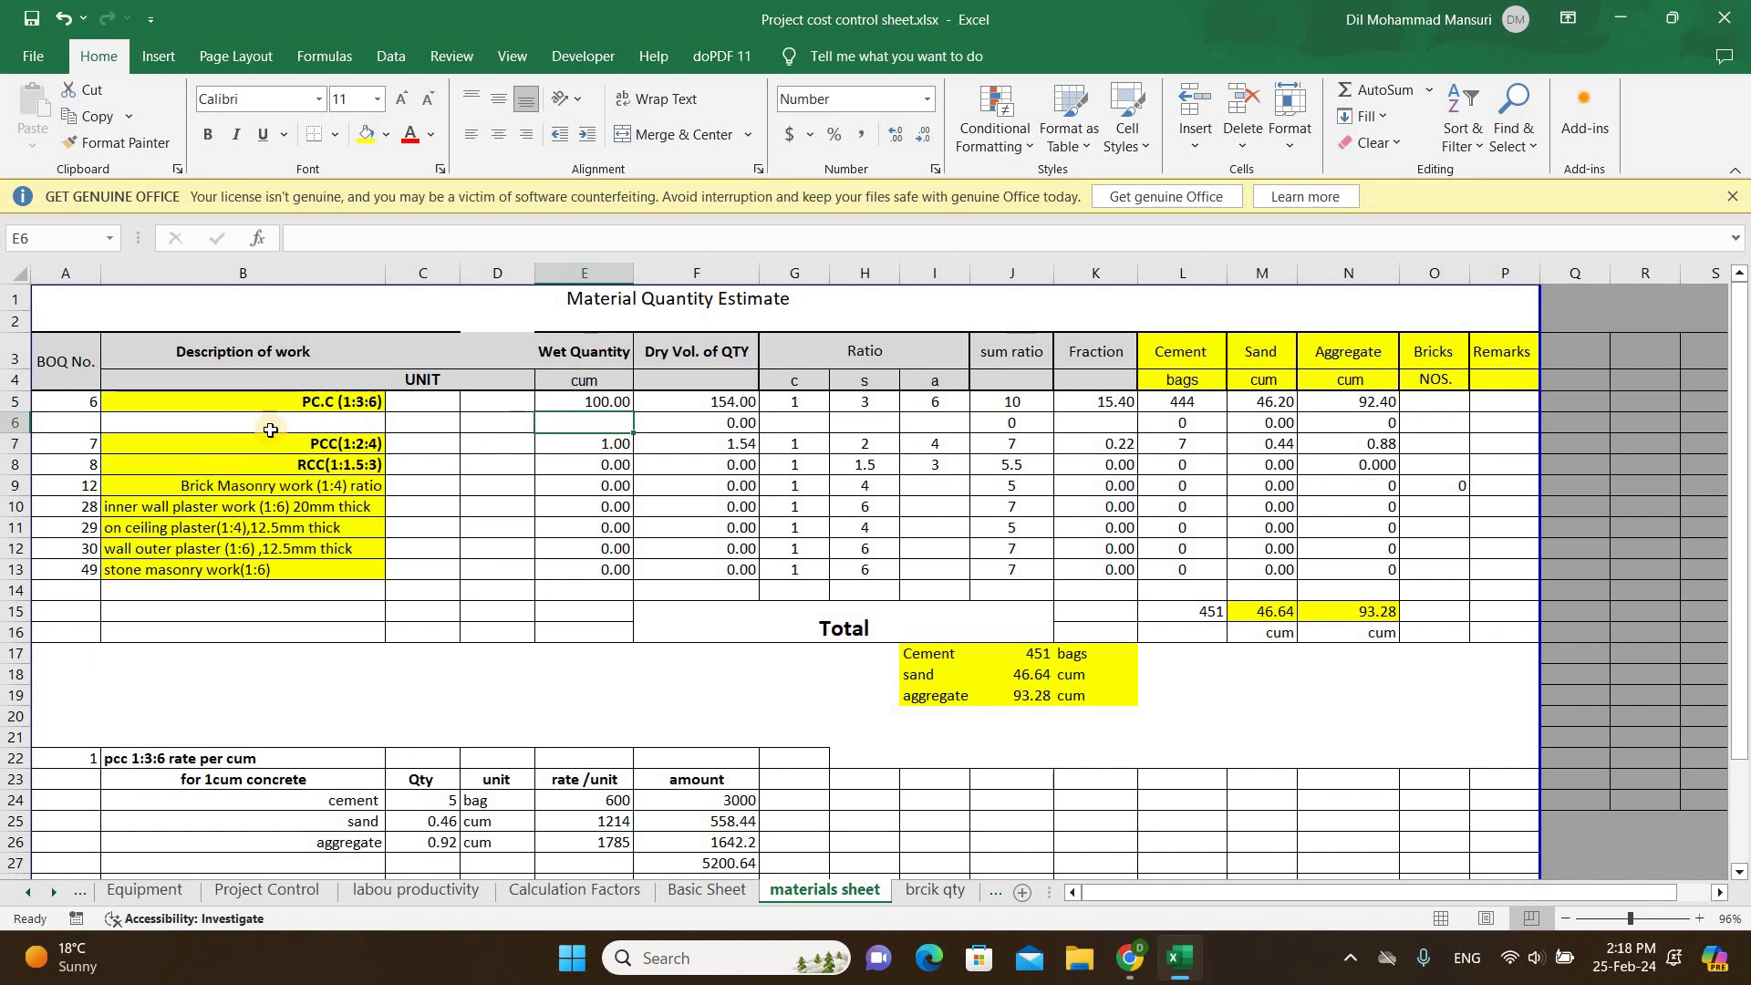
Step: Review the recalculated PC.C (1:3:6) row, checking the wet quantity, dry volume, mix ratio and ratio sum cells
click(306, 401)
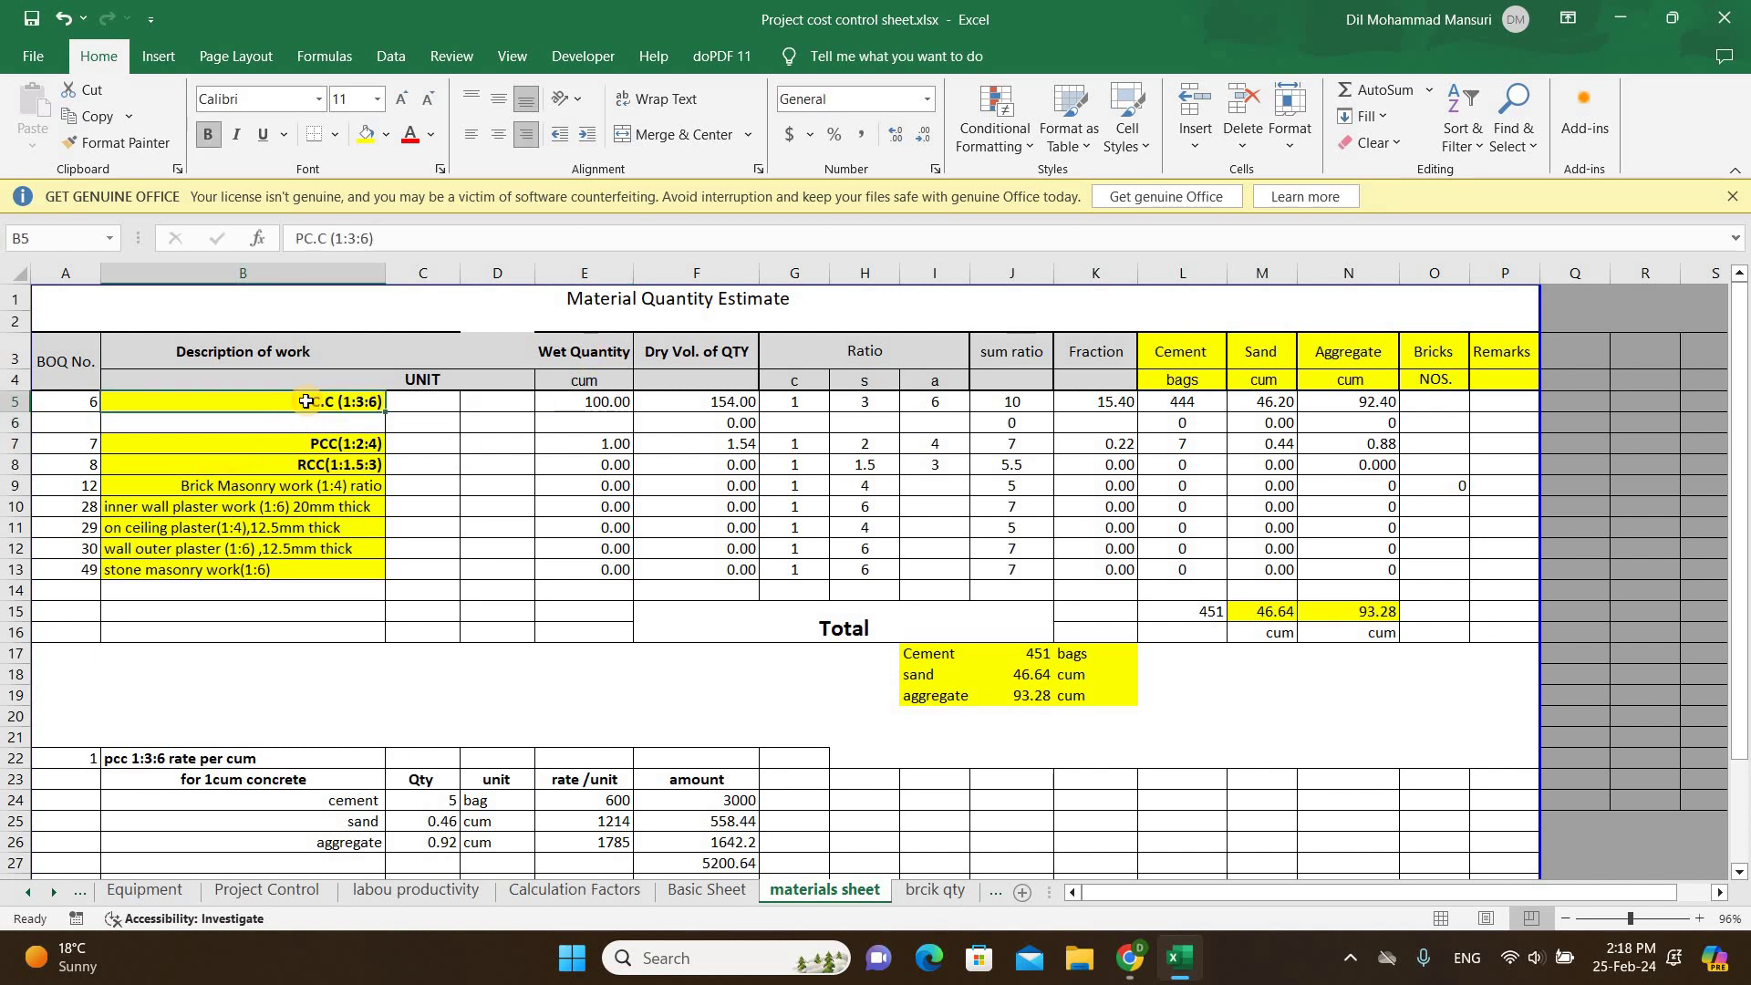
click(600, 402)
click(721, 401)
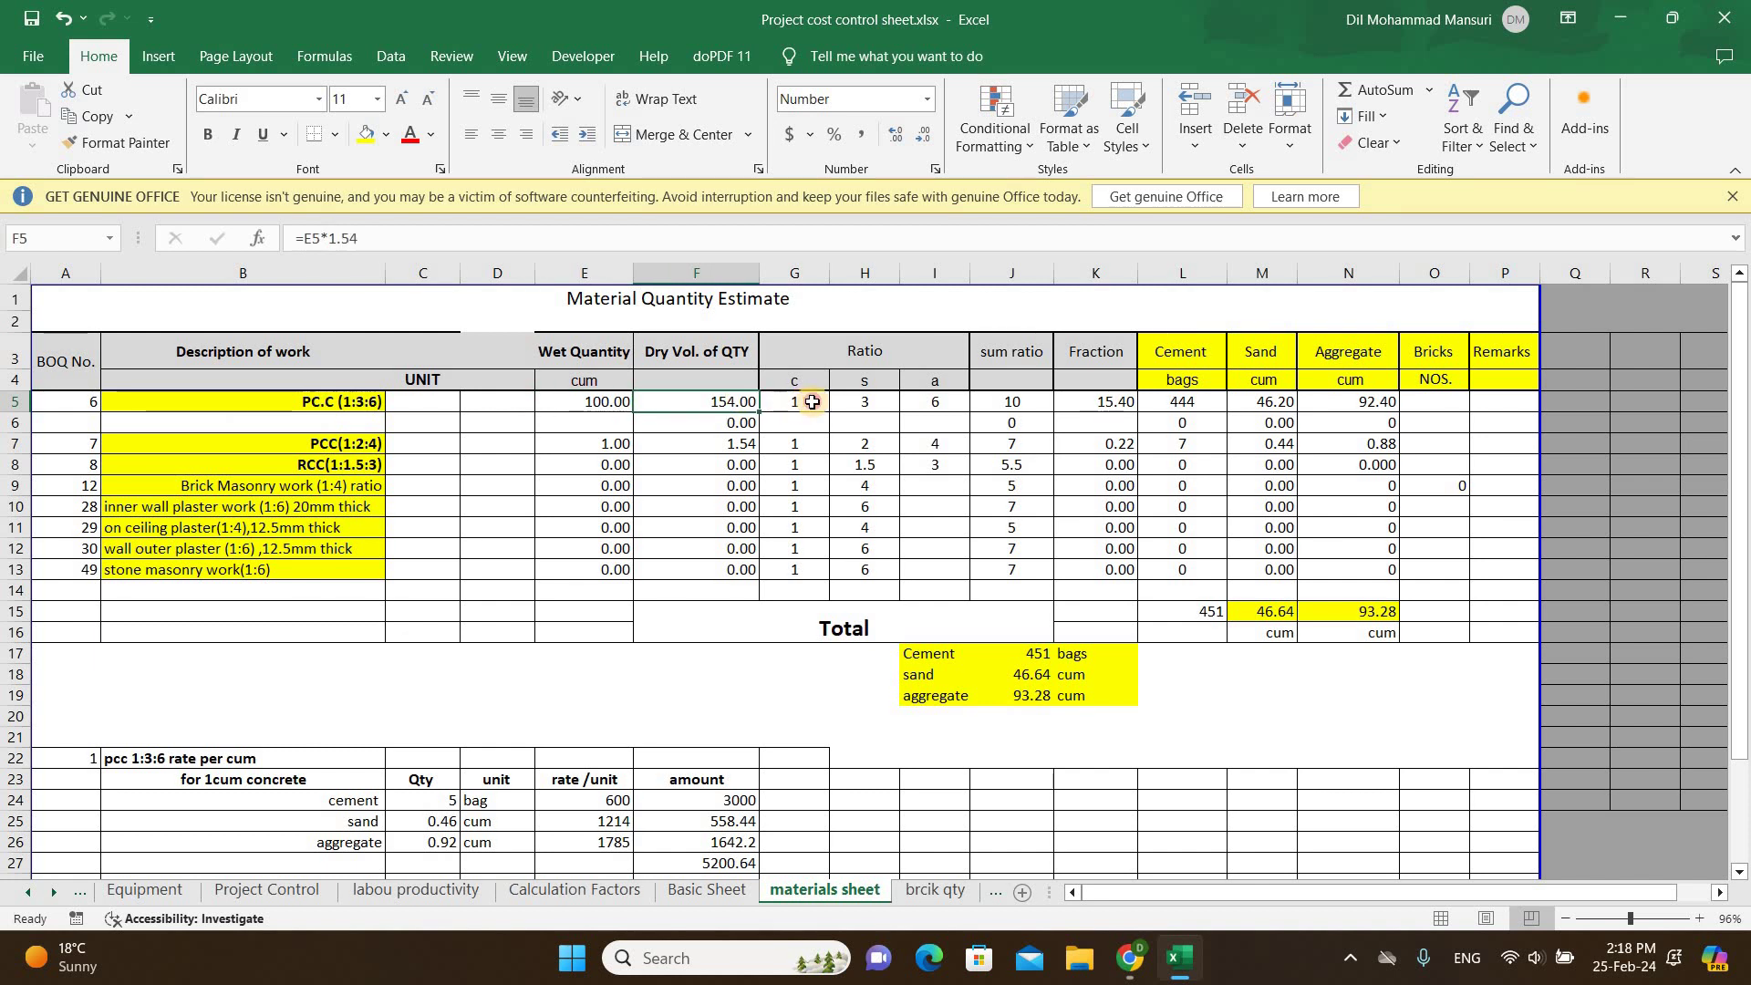
click(795, 401)
click(864, 401)
key(Right)
key(Right)
key(Right)
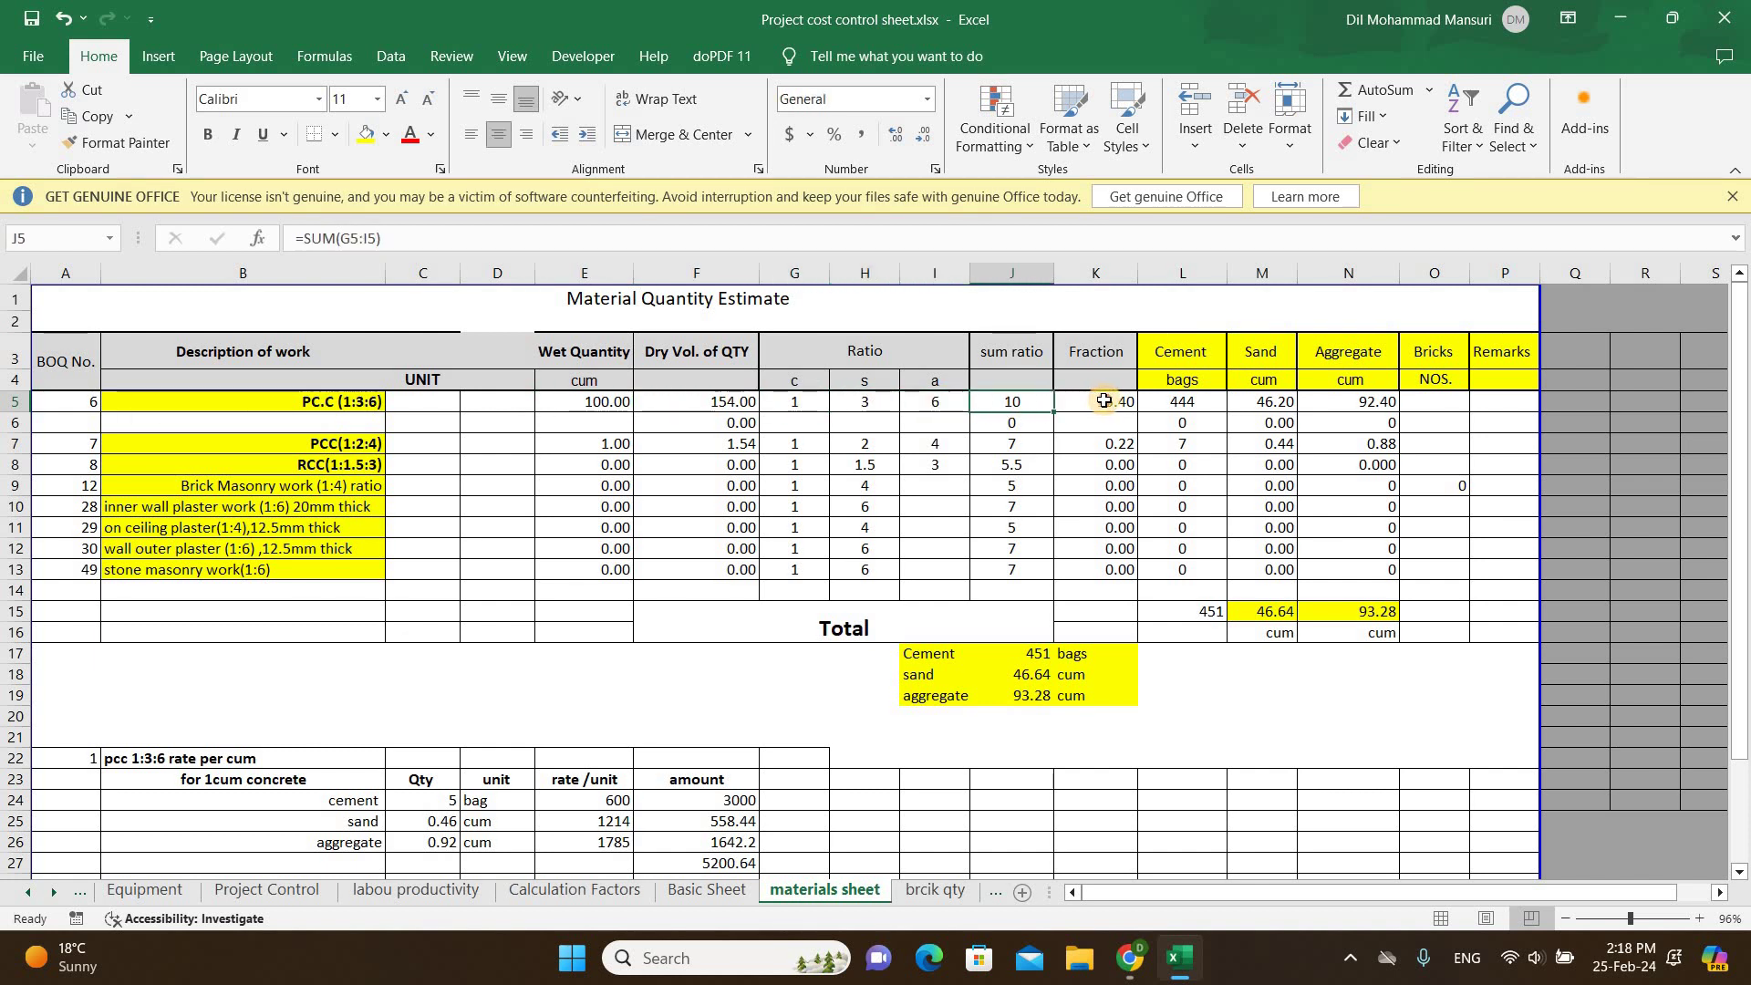
Step: Trace how the PC.C (1:3:6) fraction in K5 is built from the dry volume, cement ratio and ratio sum
click(583, 404)
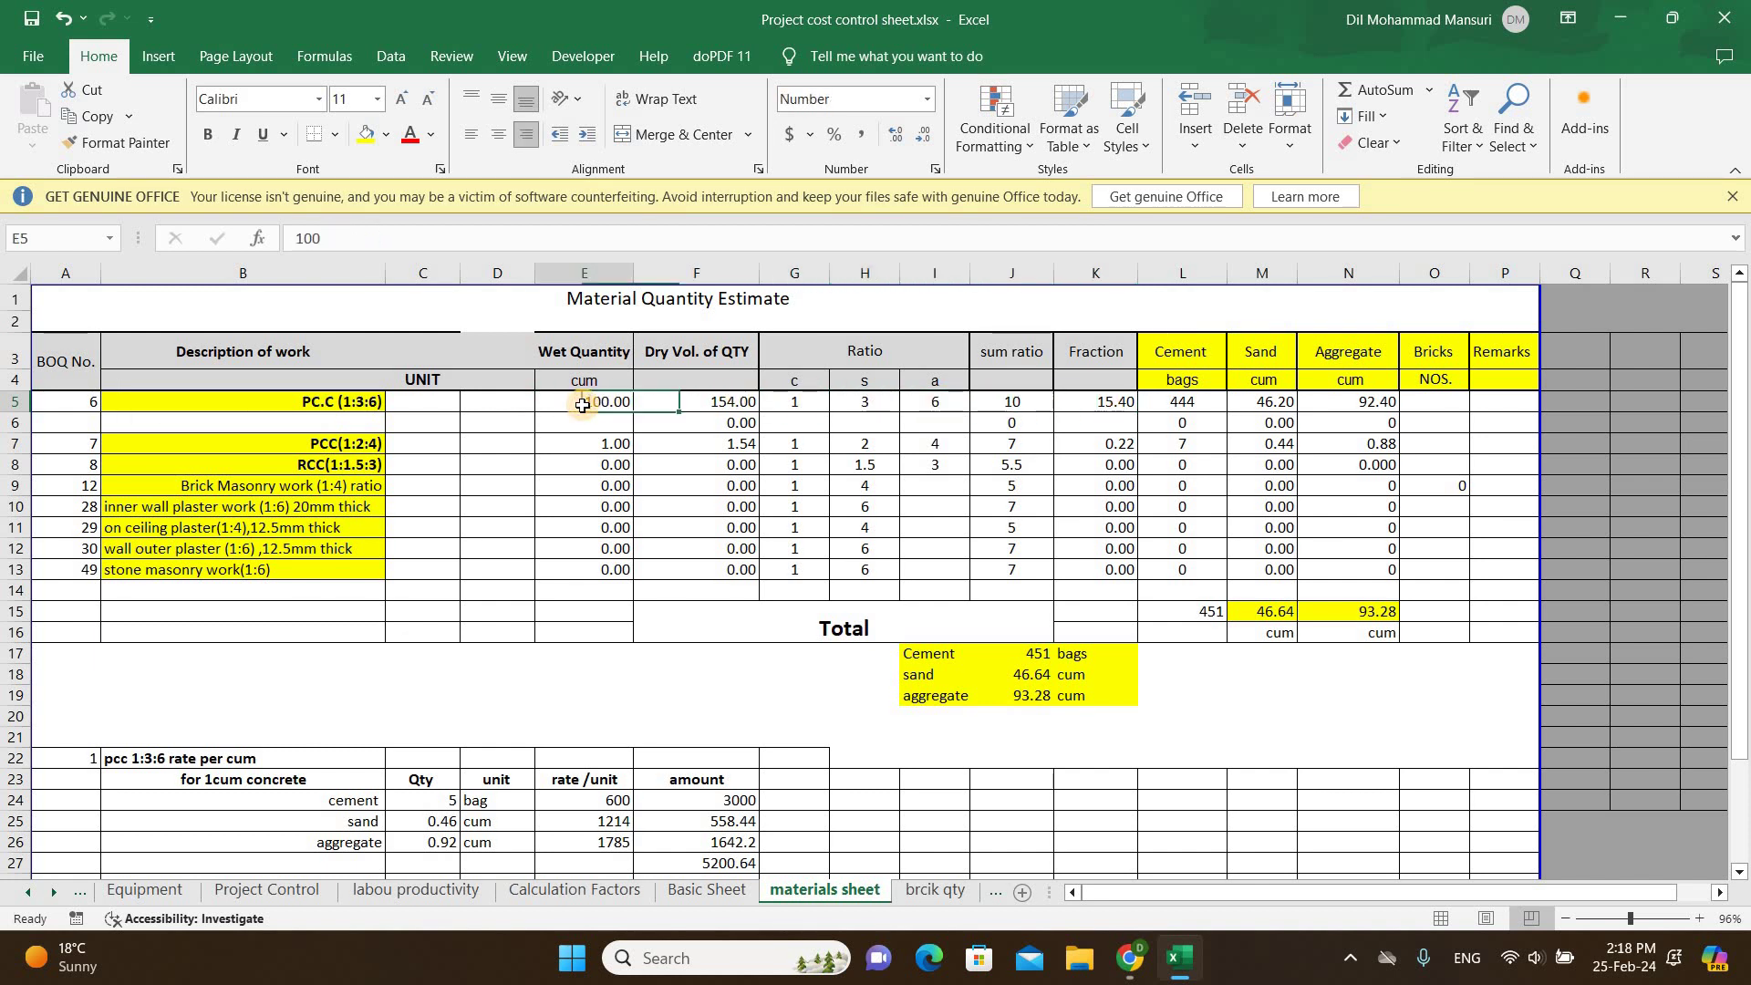
click(725, 404)
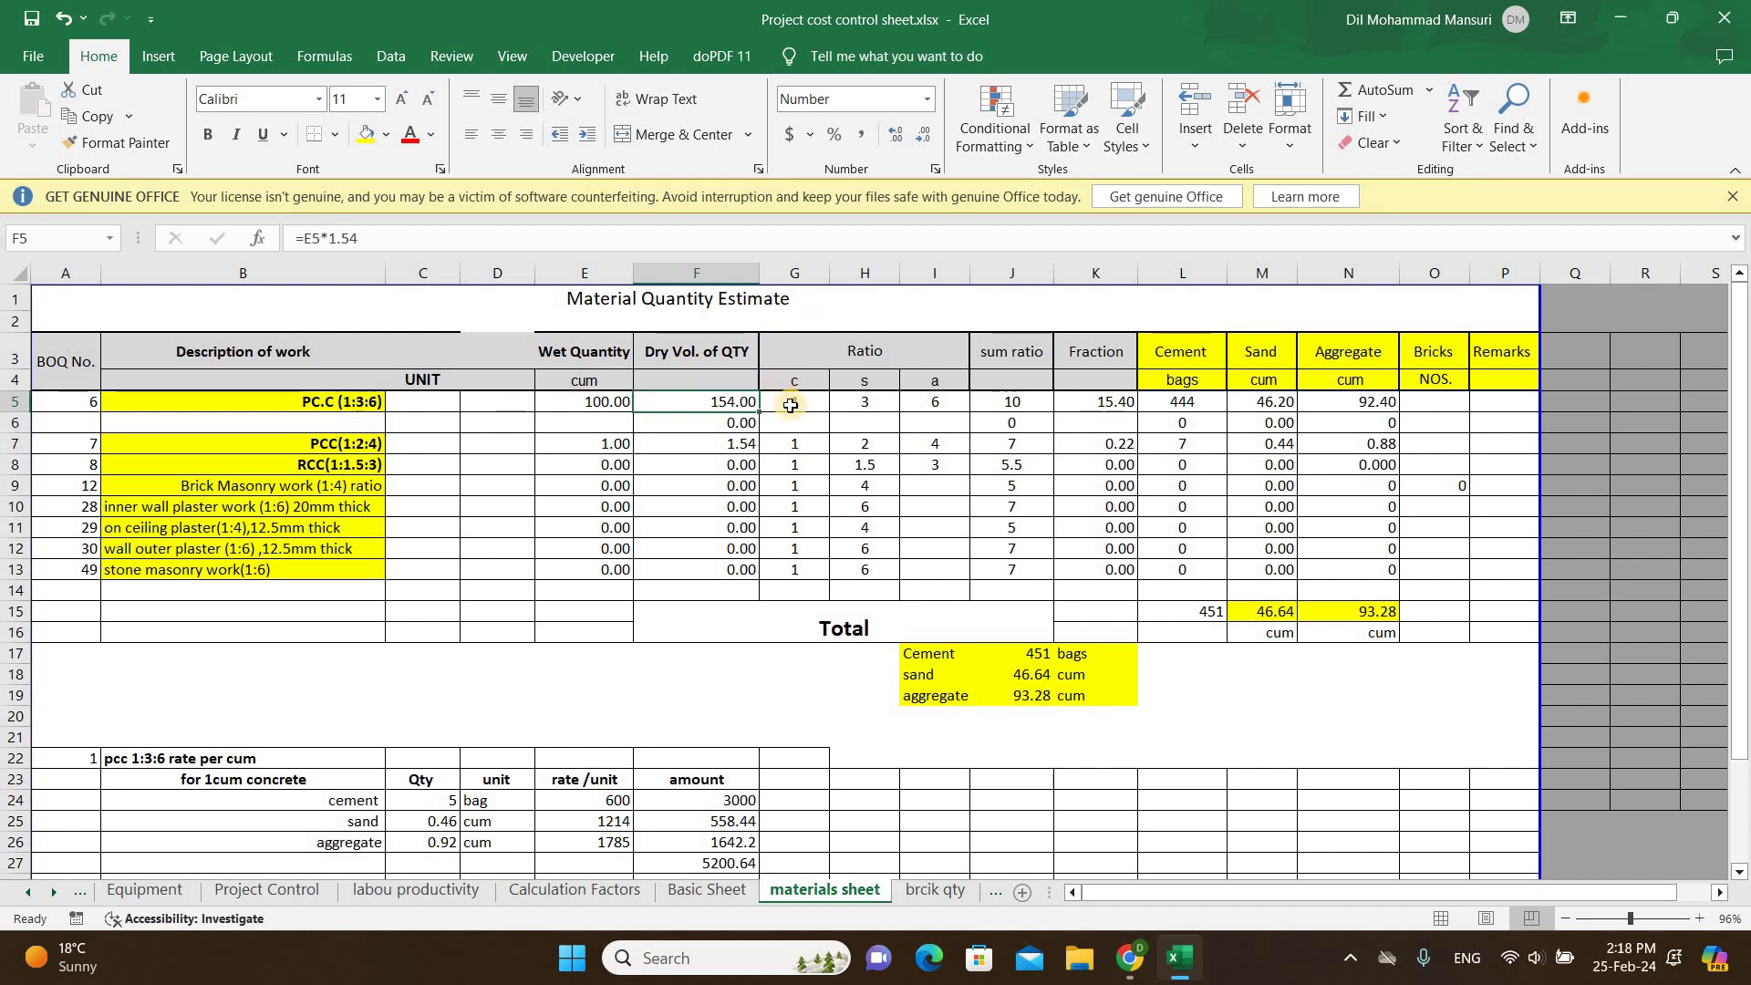
key(Right)
key(Right)
click(932, 401)
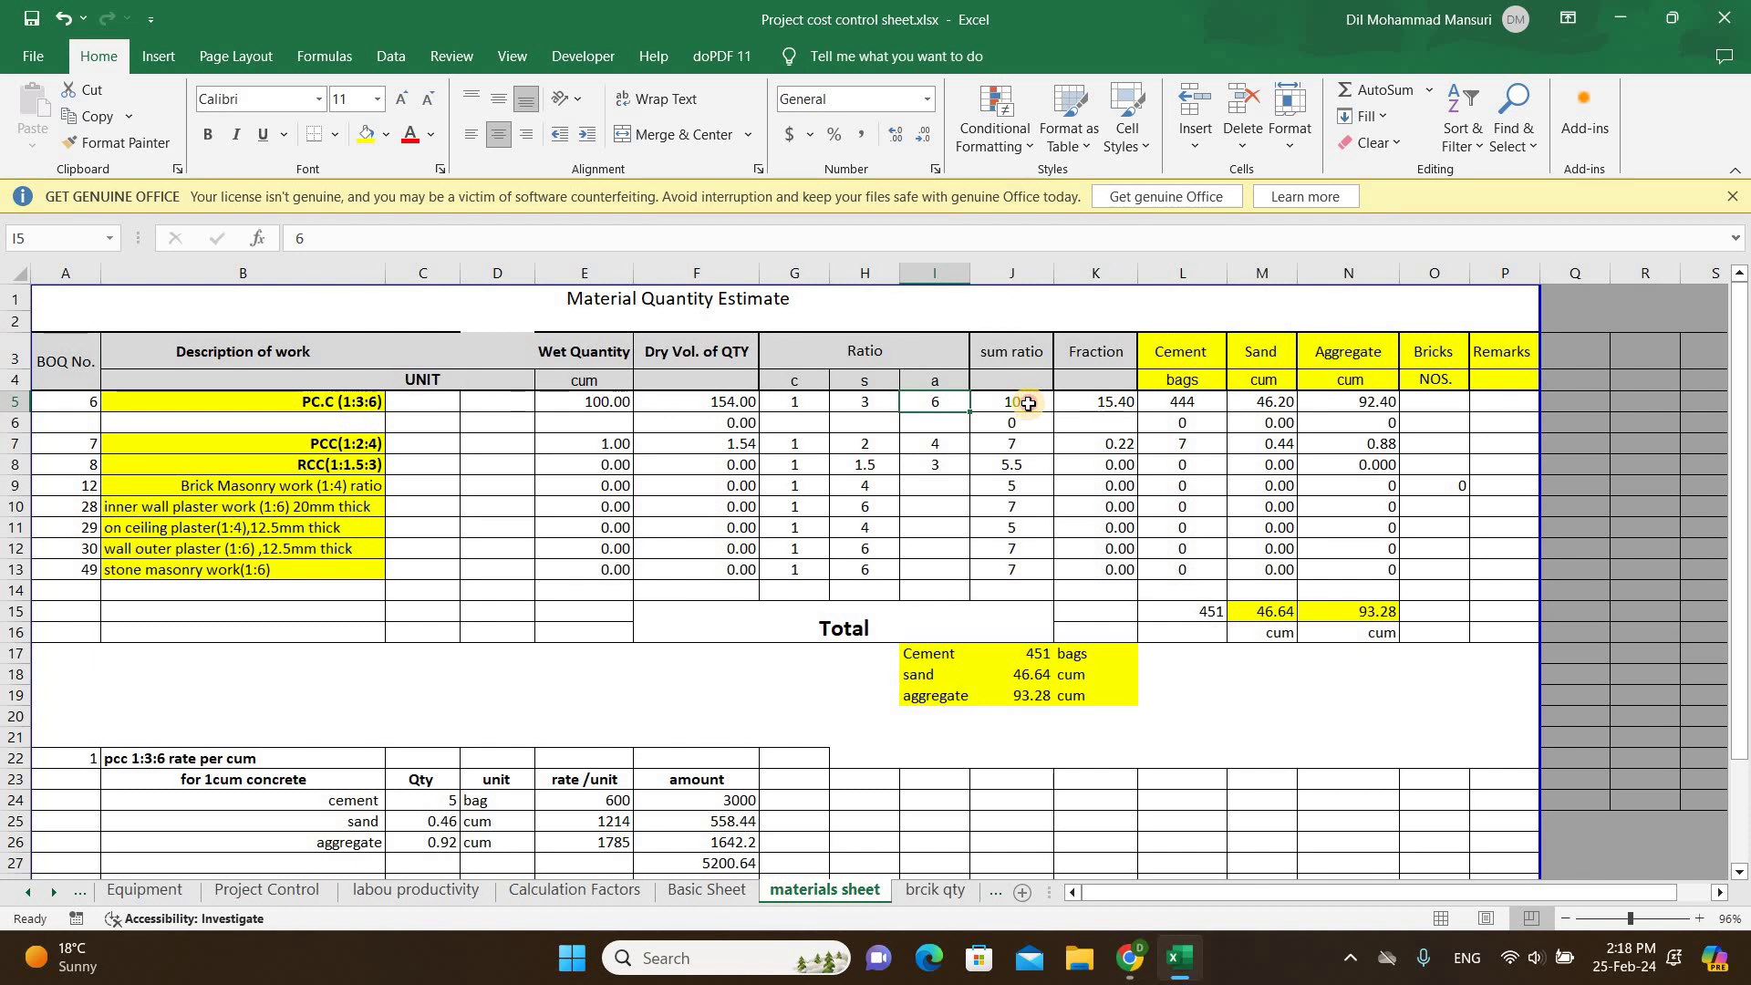
click(1027, 404)
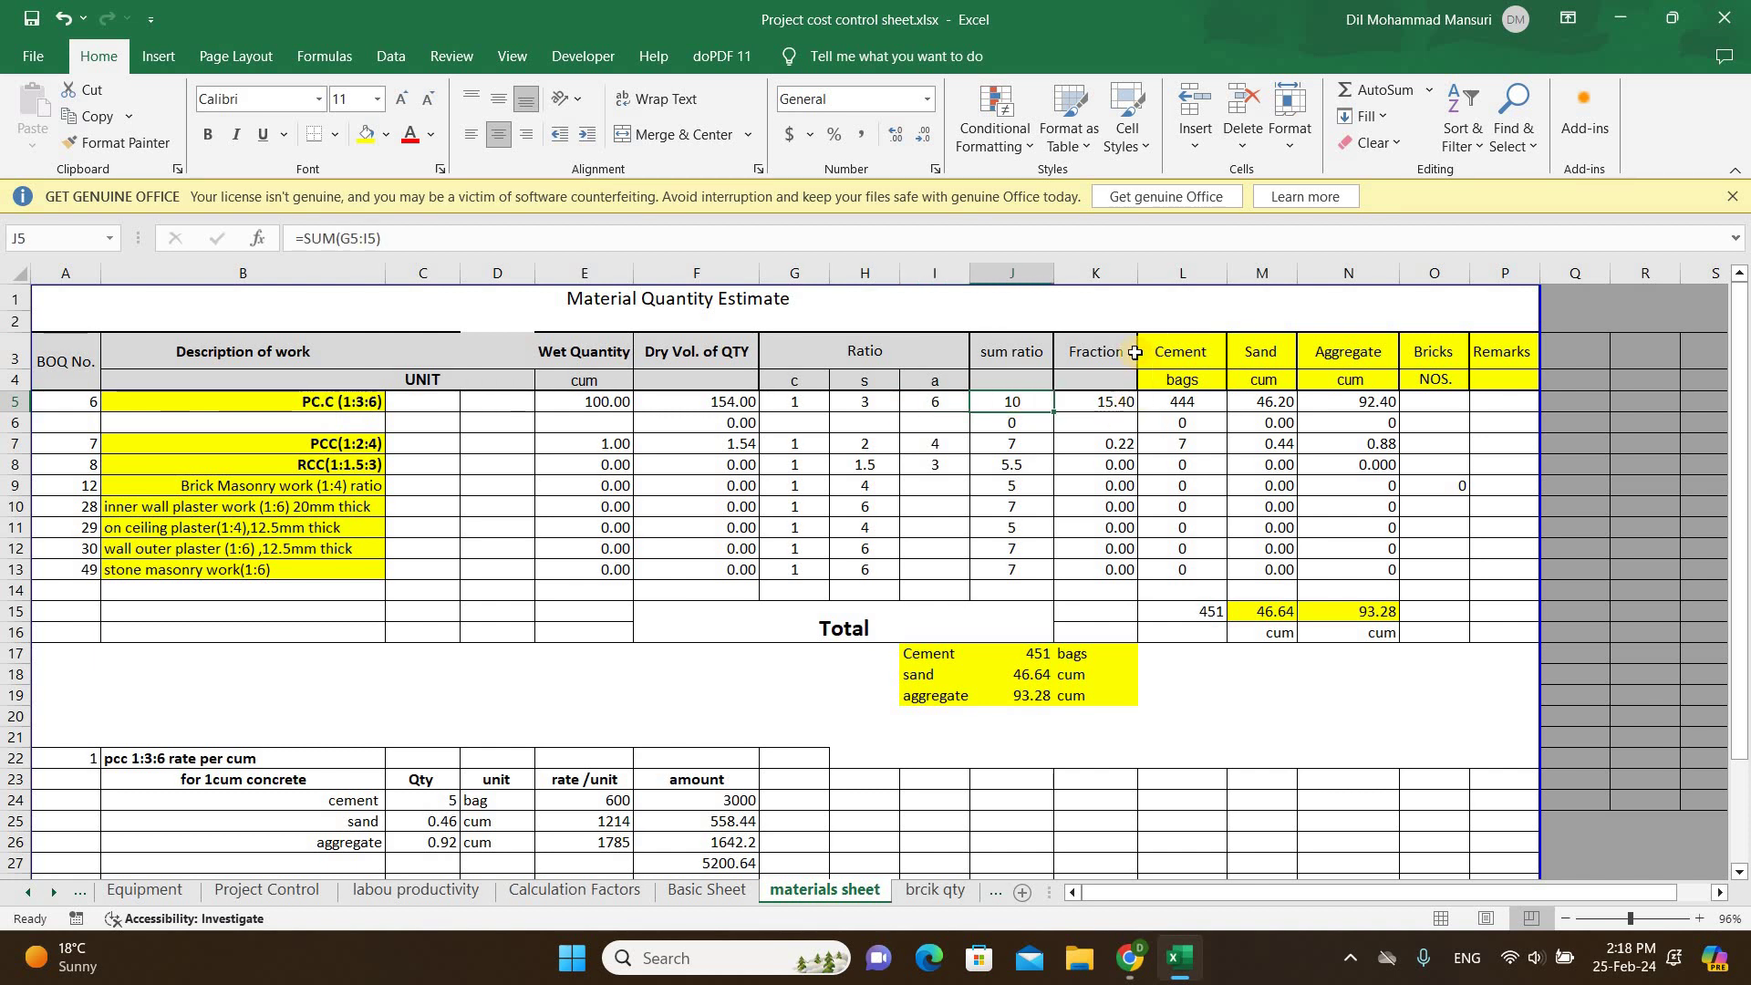
double_click(1108, 403)
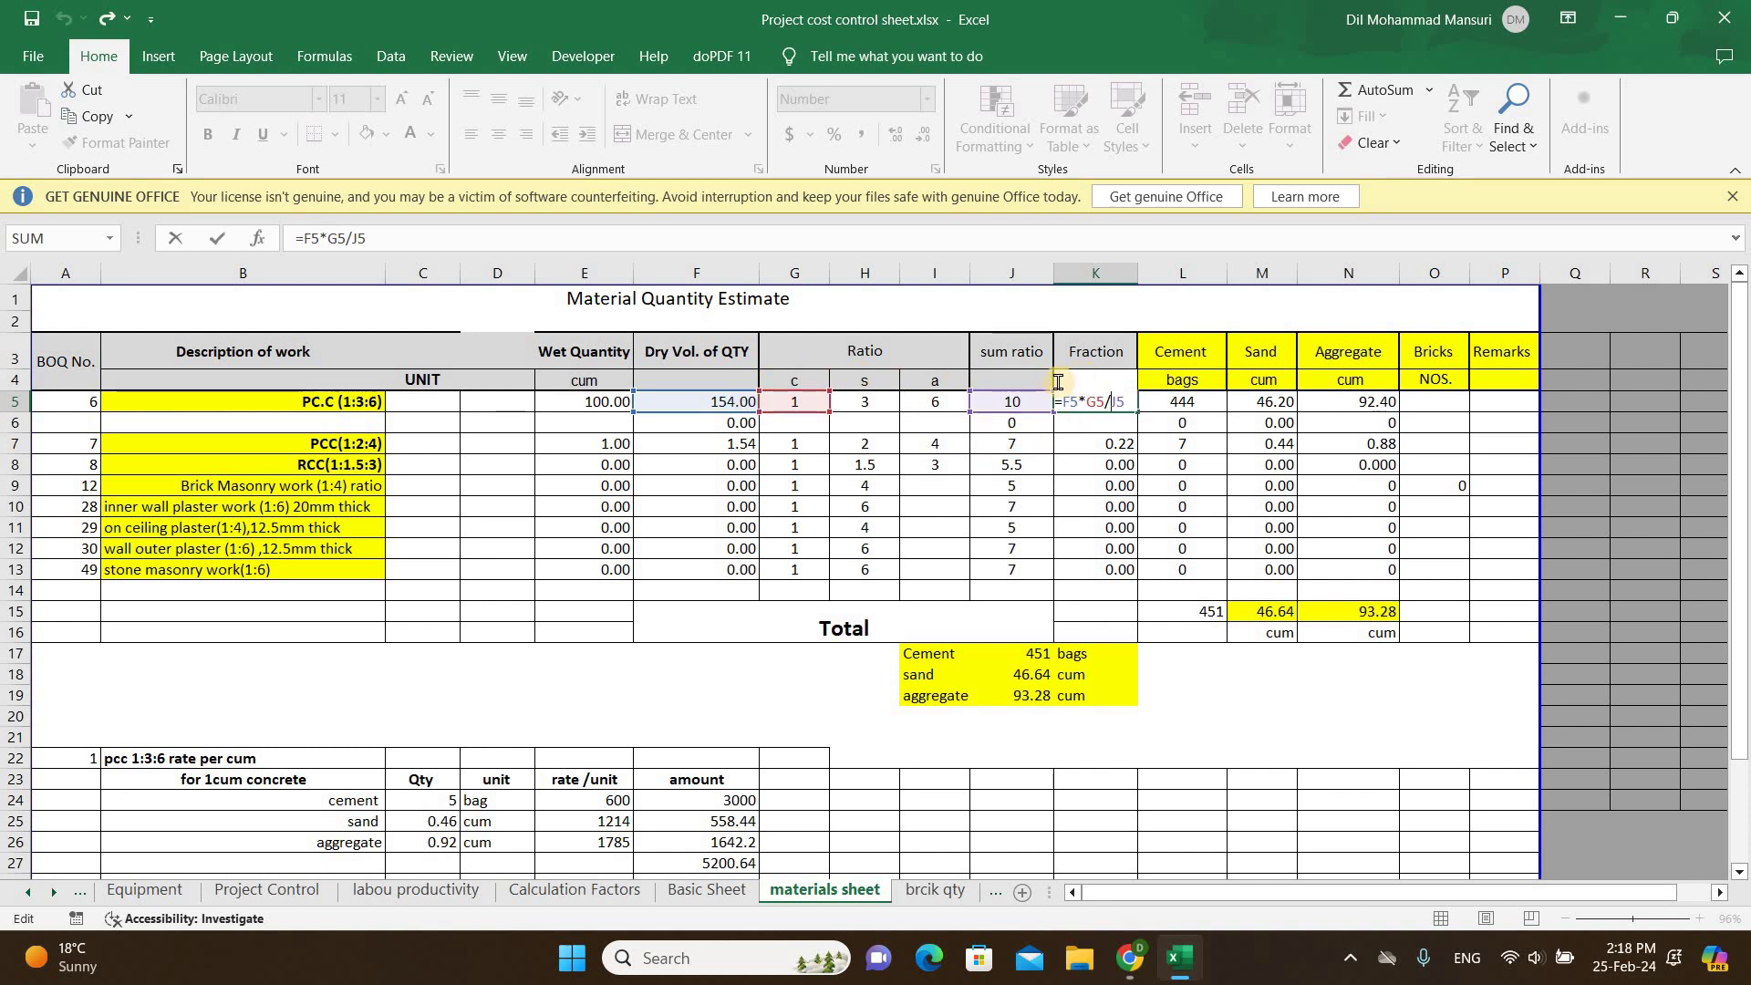
key(Return)
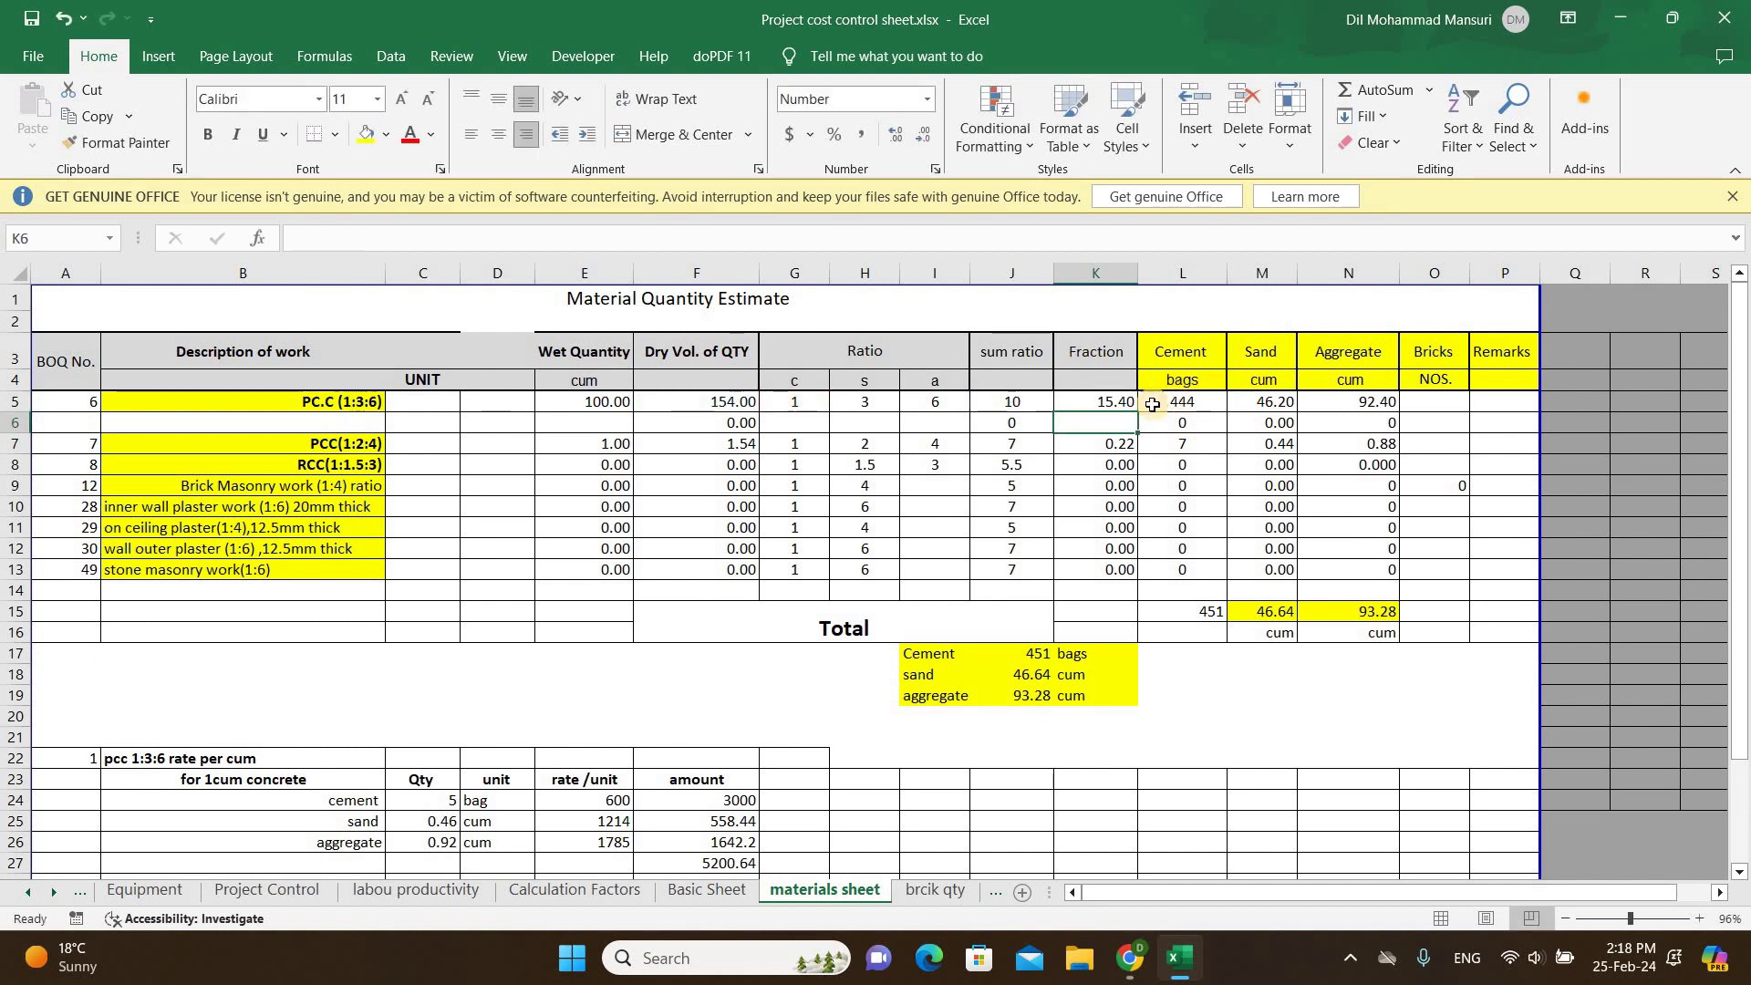
Step: Write the fraction calculation 154/10 as a note in the empty cell M19
click(1273, 700)
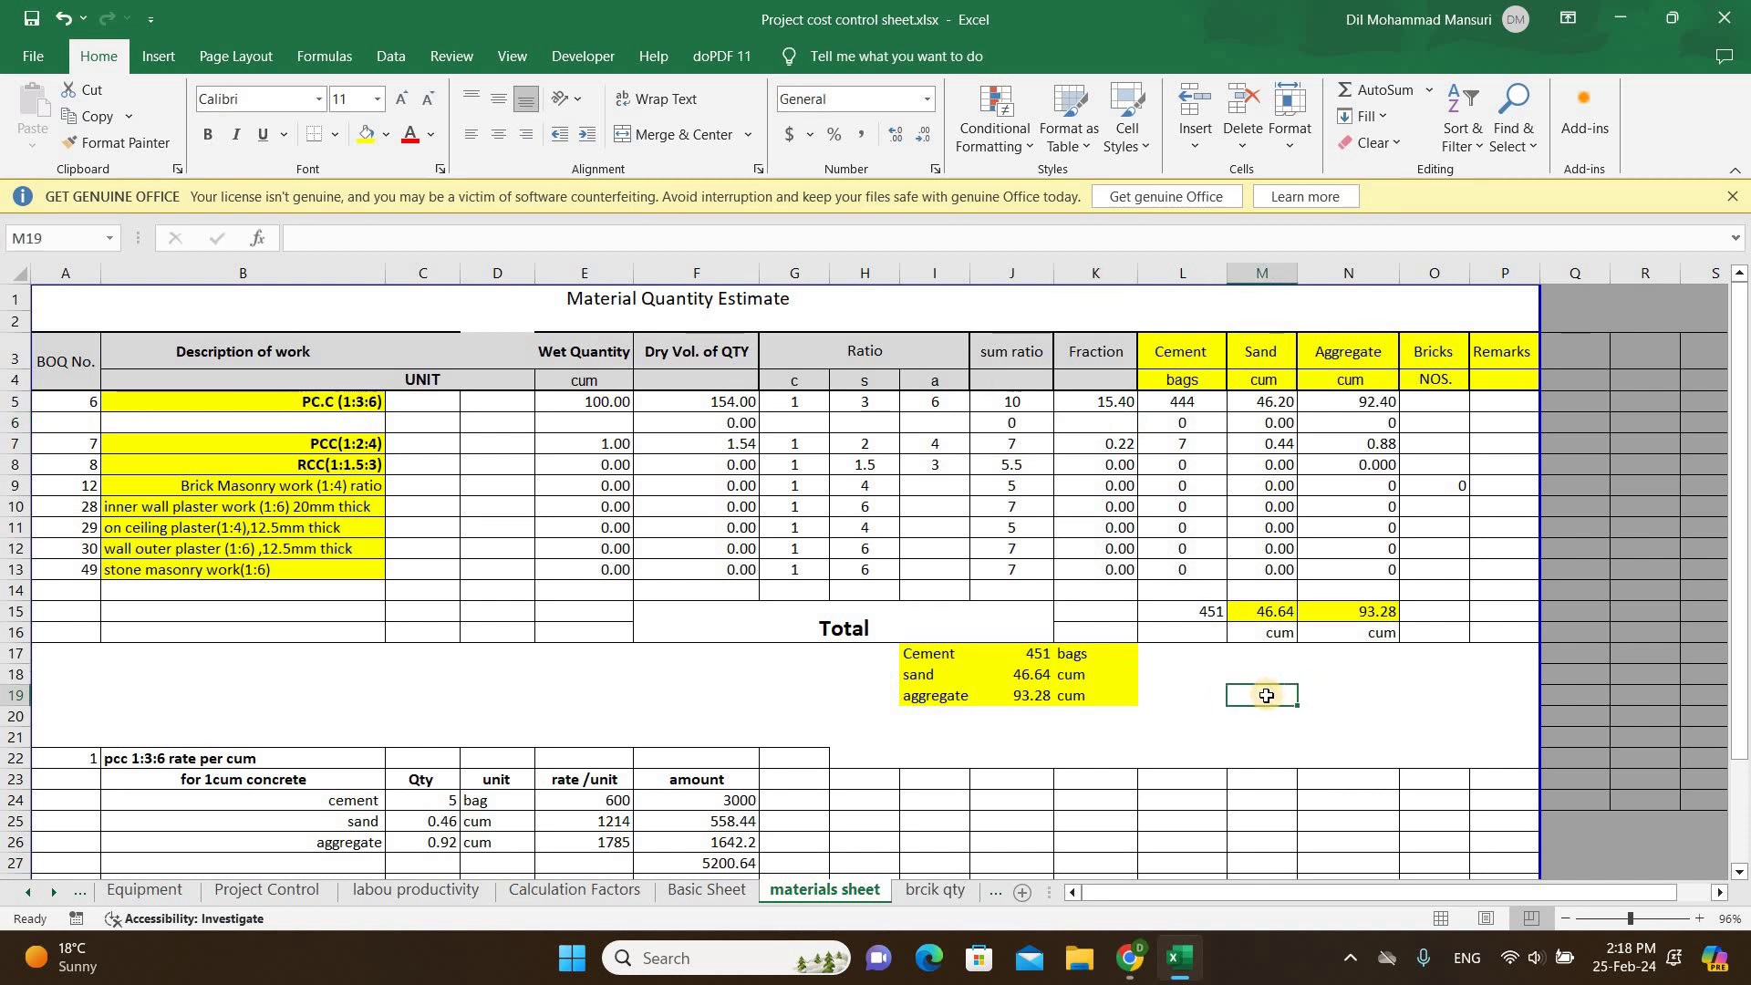
text(154)
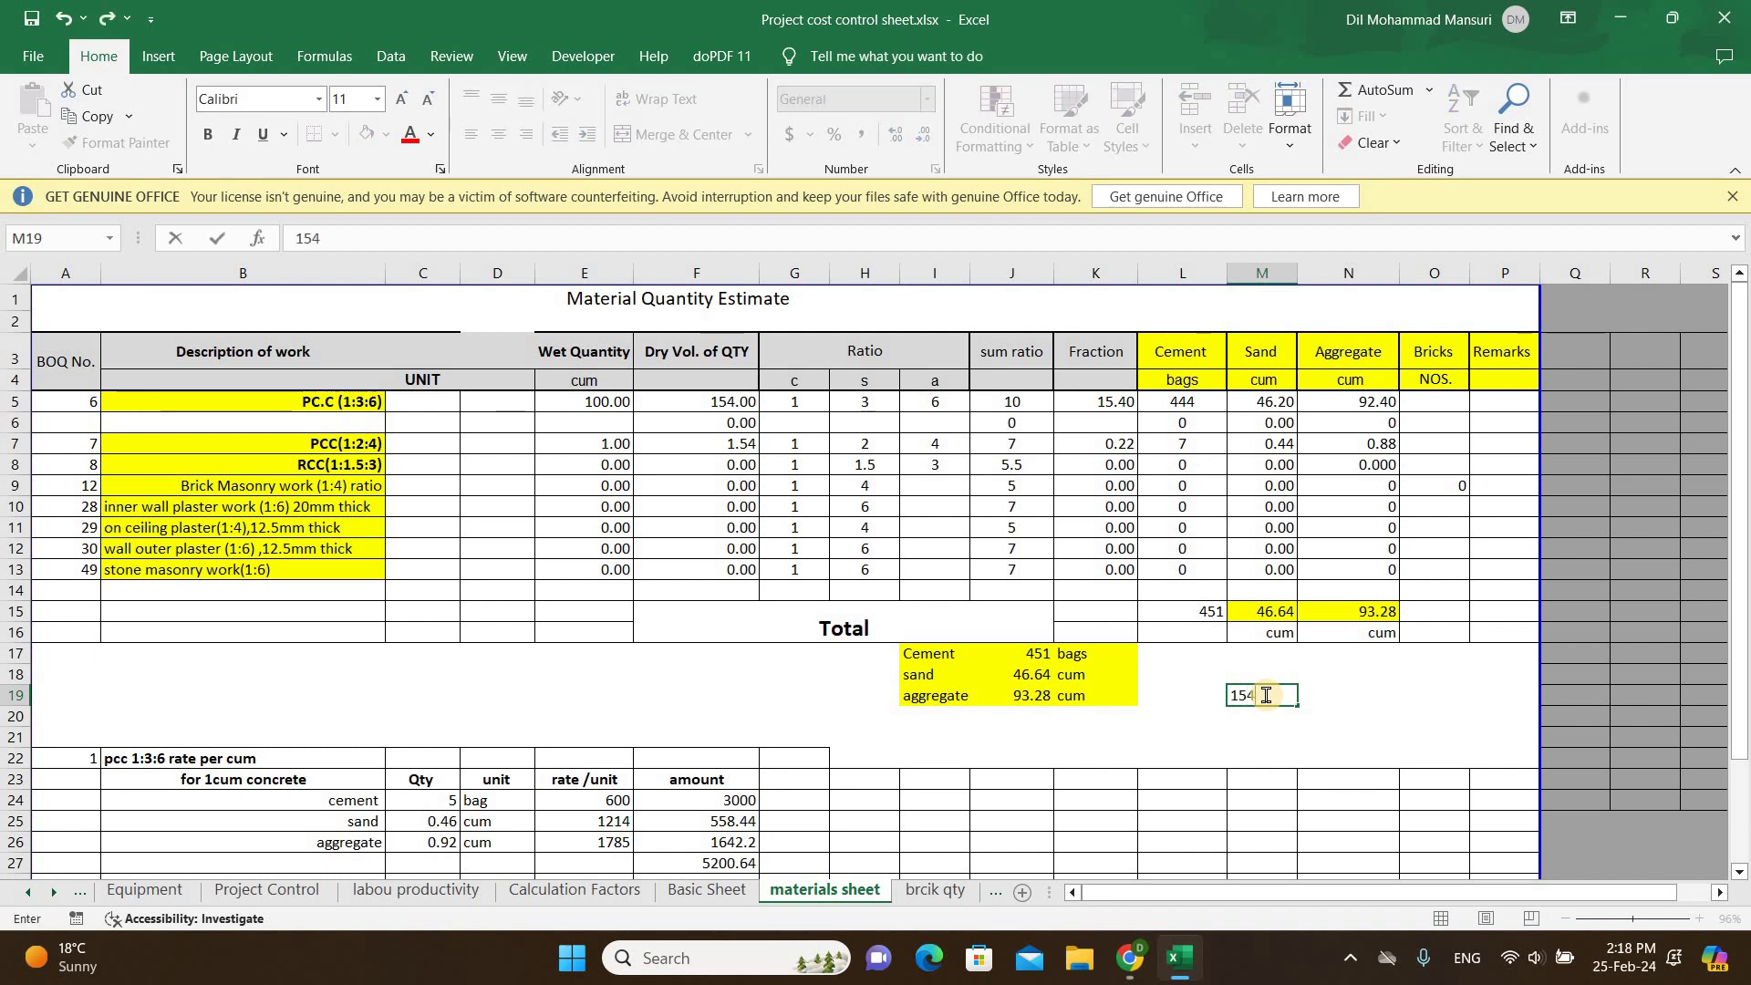
text(/10)
key(Return)
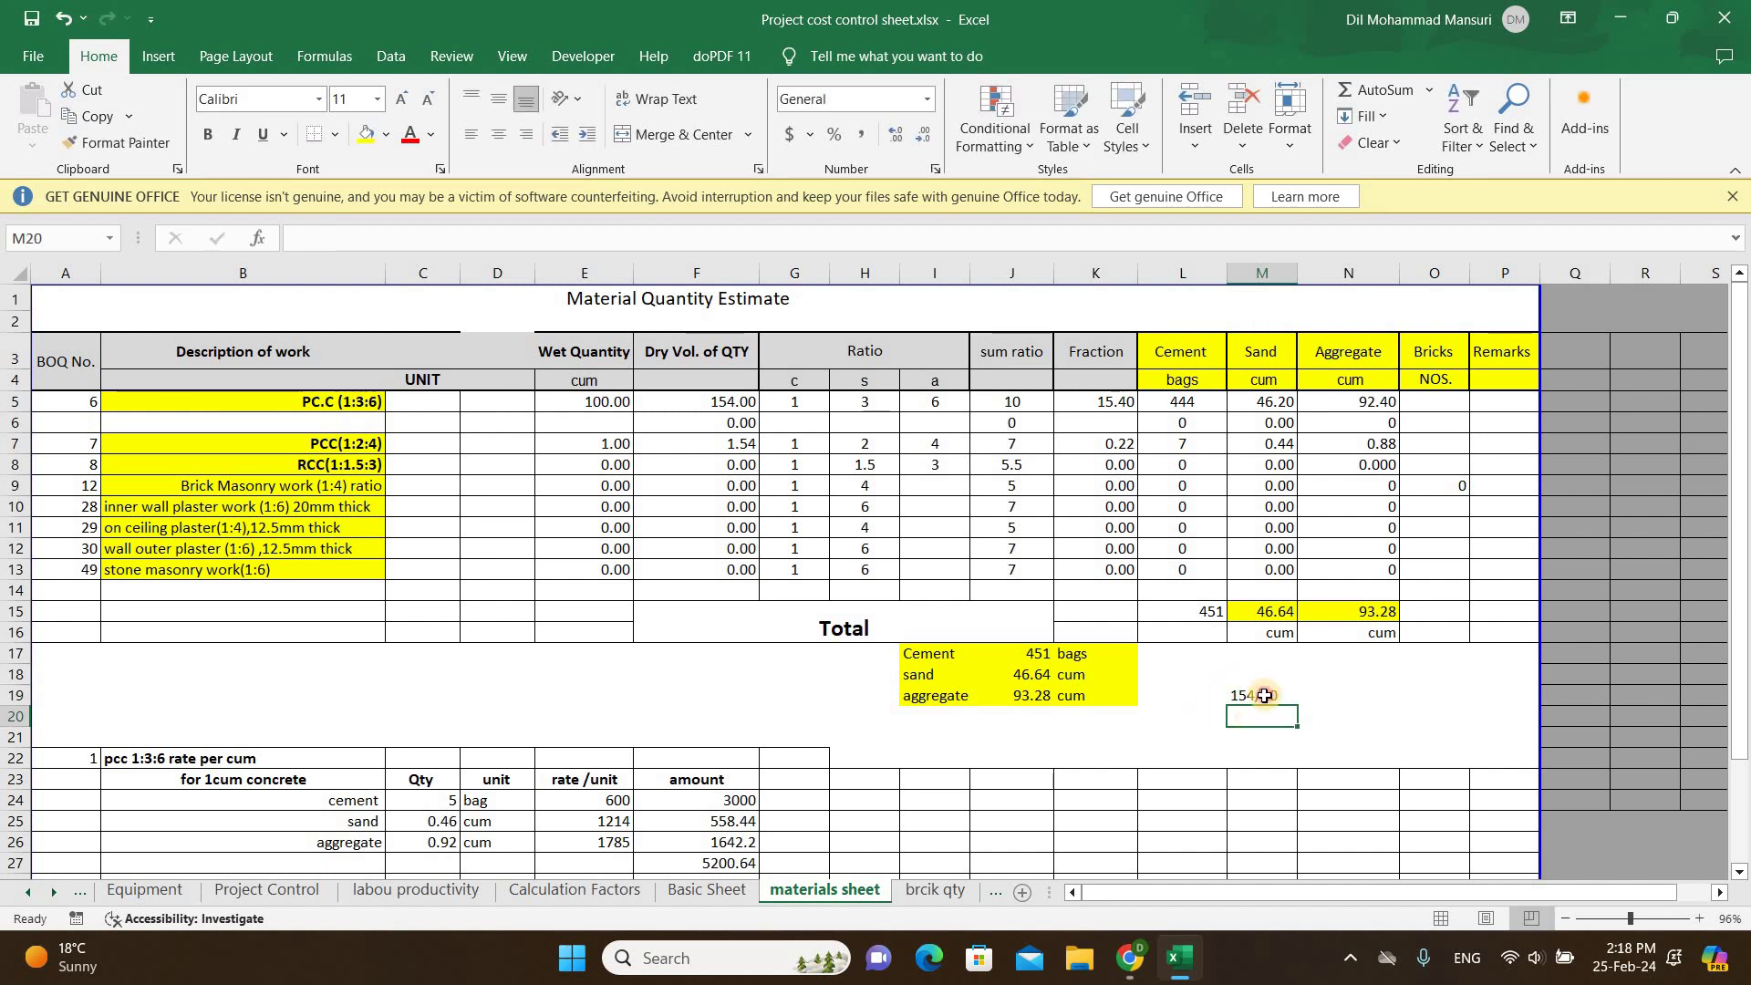
Step: Compare the note in M19 with the fraction formula in K5
click(1256, 697)
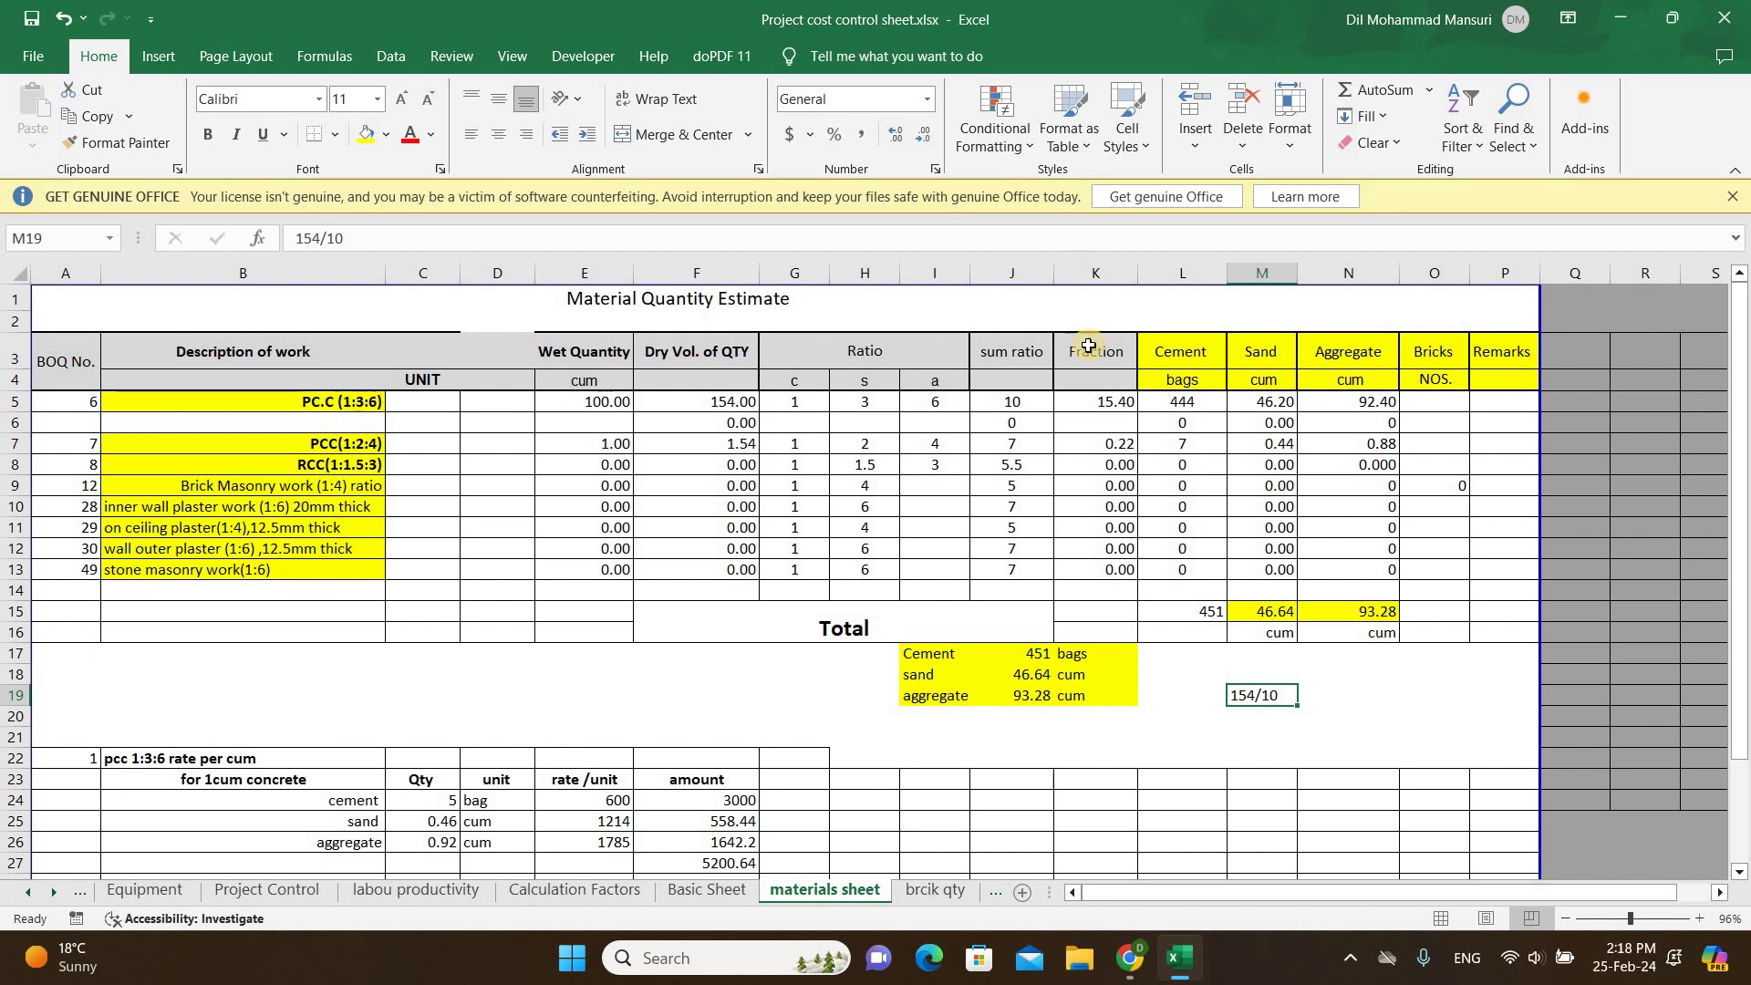
click(1100, 402)
double_click(1099, 401)
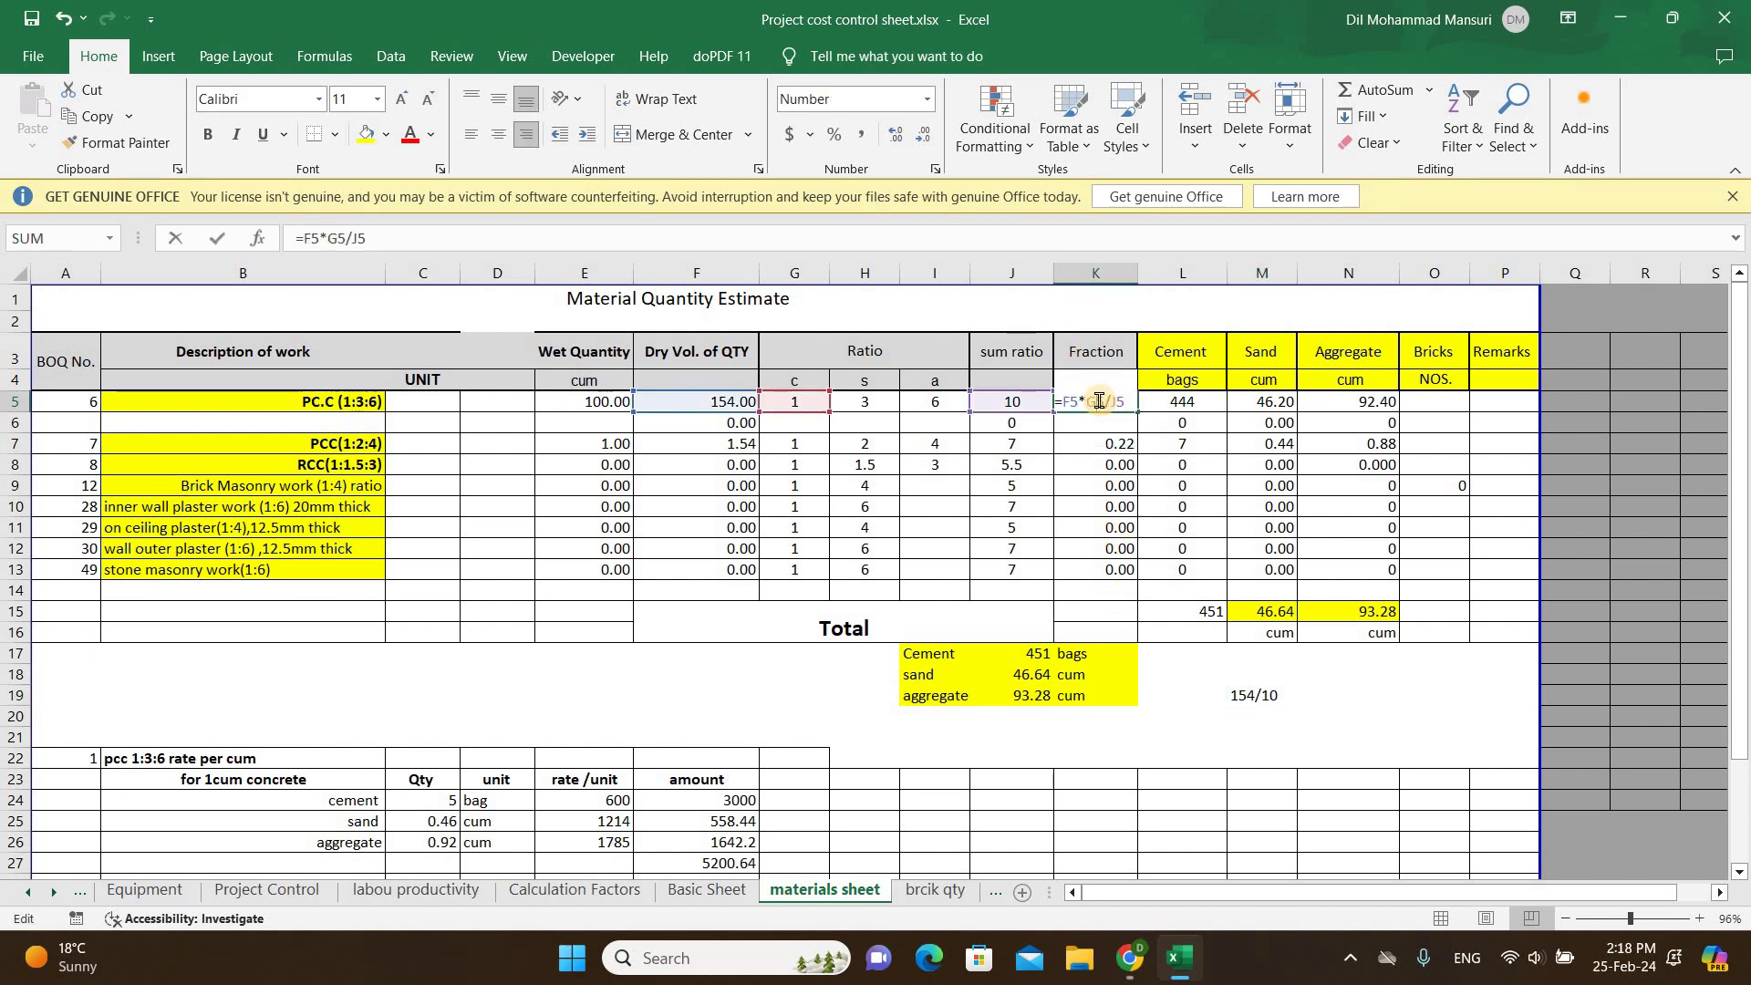
key(Return)
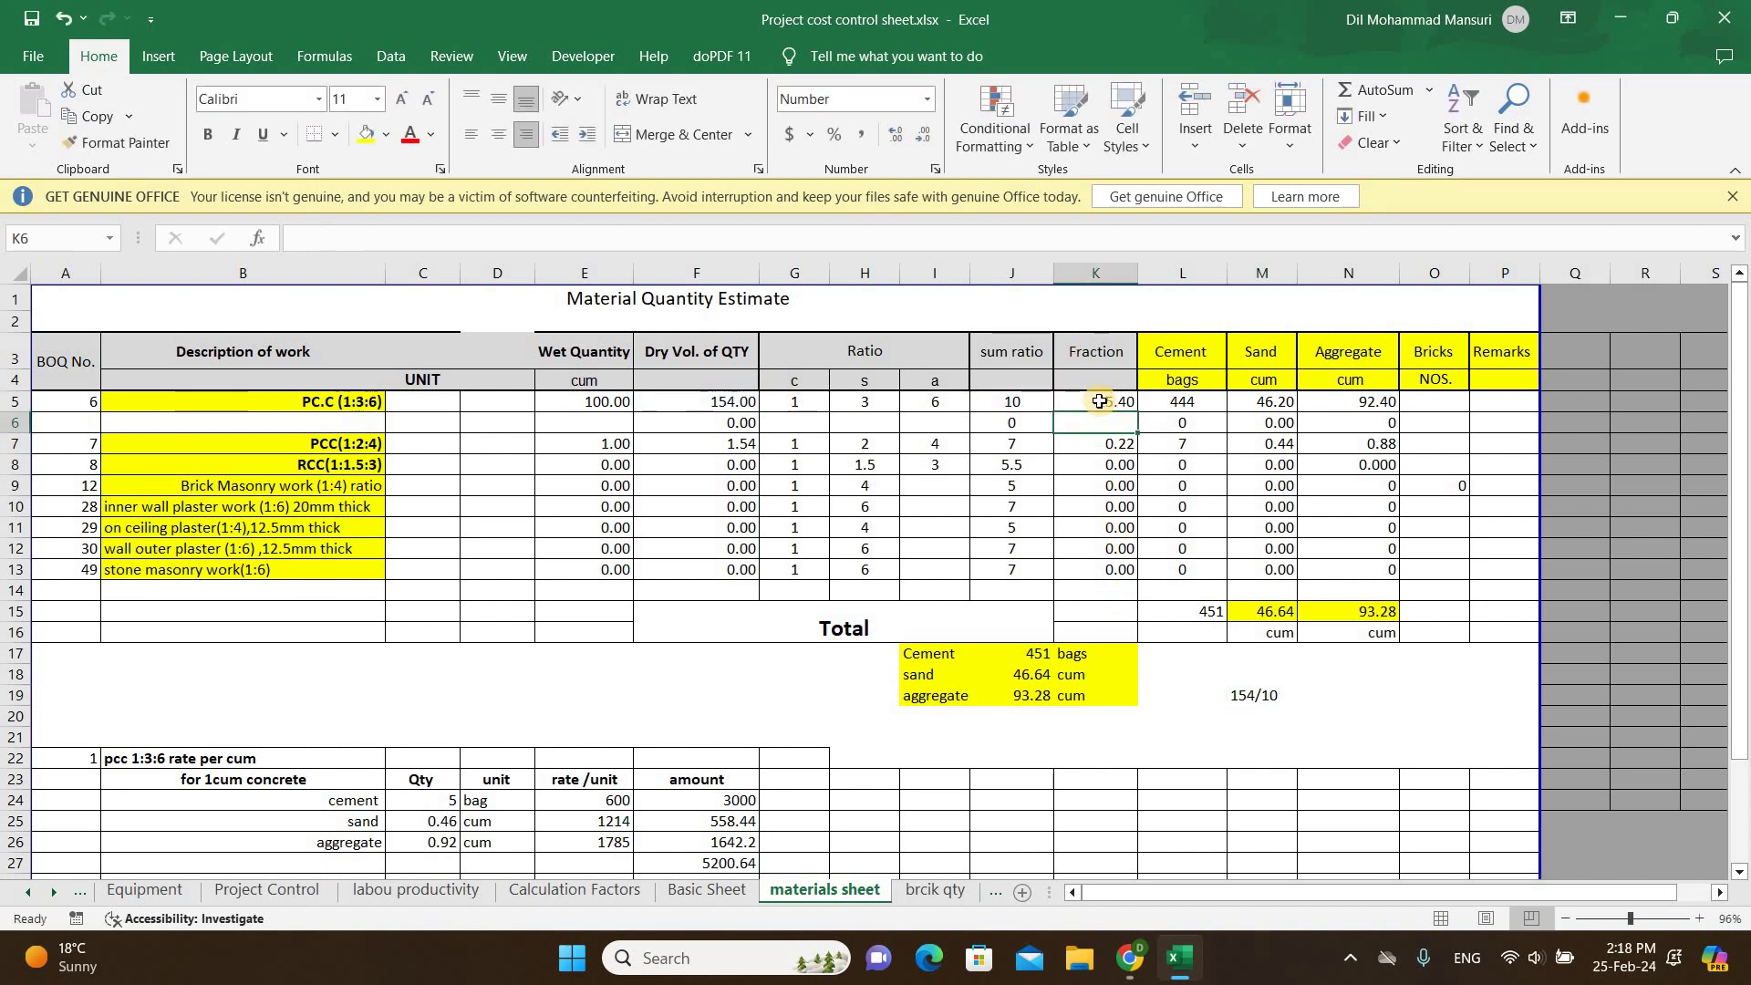
Step: Inspect the rounded-up cement bag formula of the PC.C (1:3:6) item in cell L5
double_click(1201, 401)
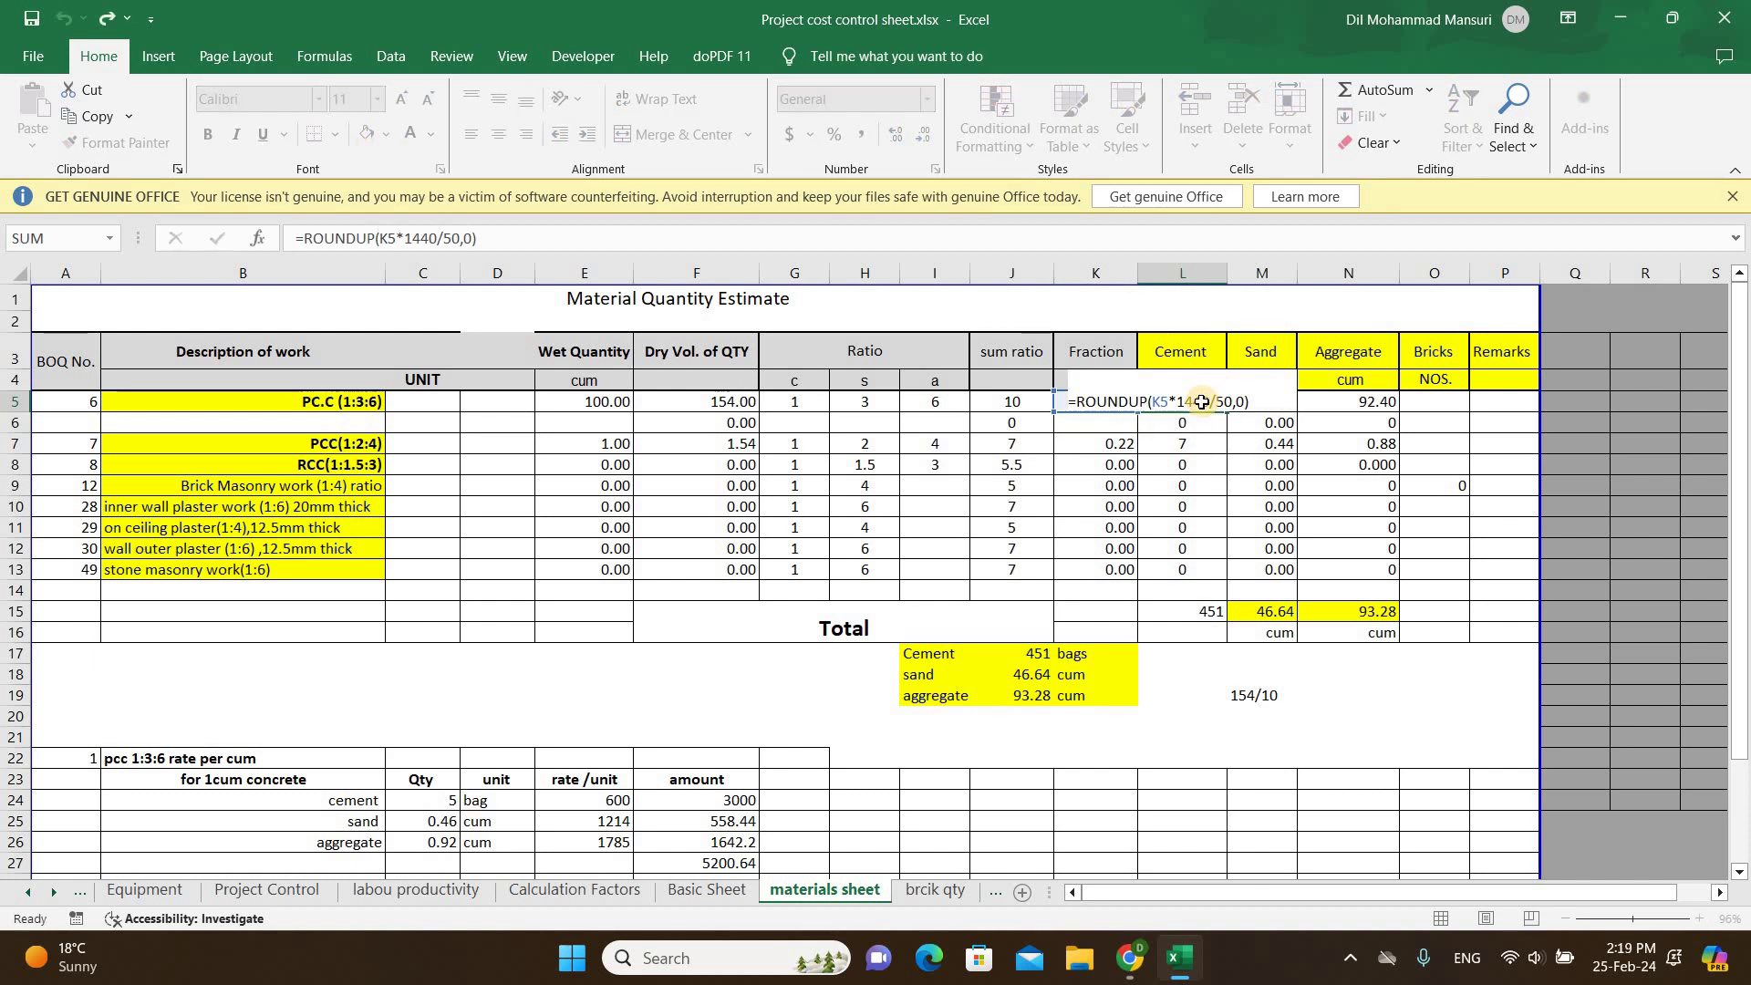
key(Return)
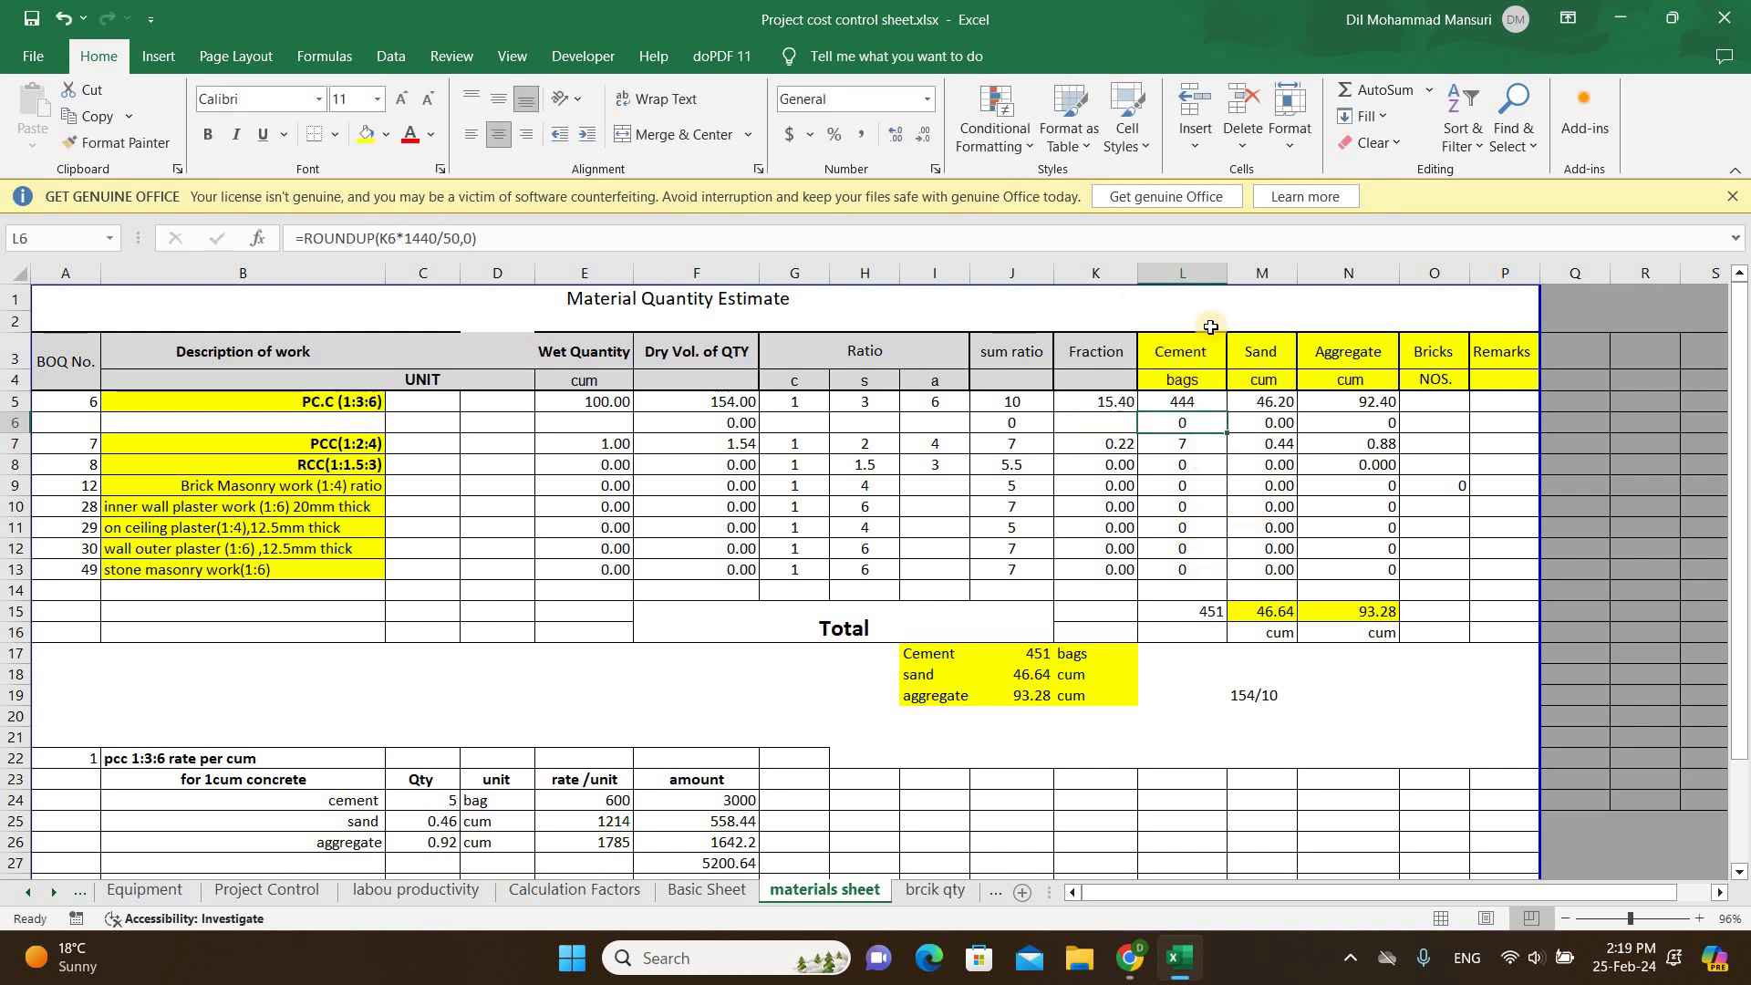
click(1206, 404)
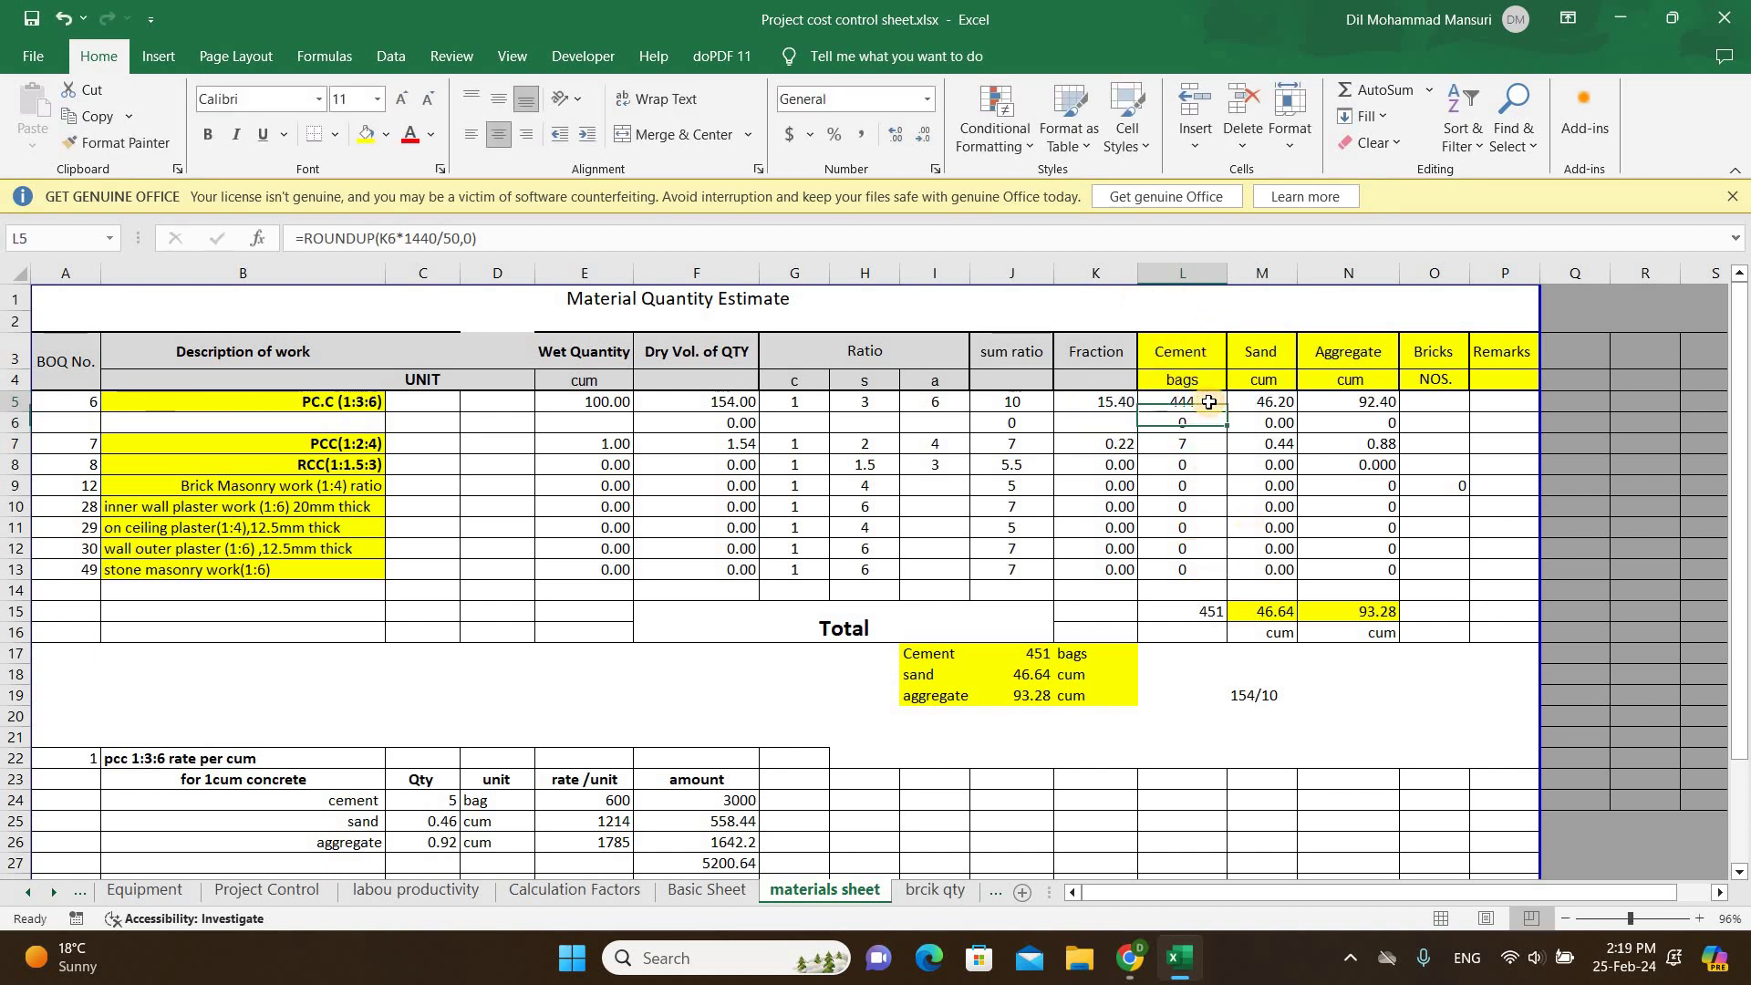
double_click(1208, 400)
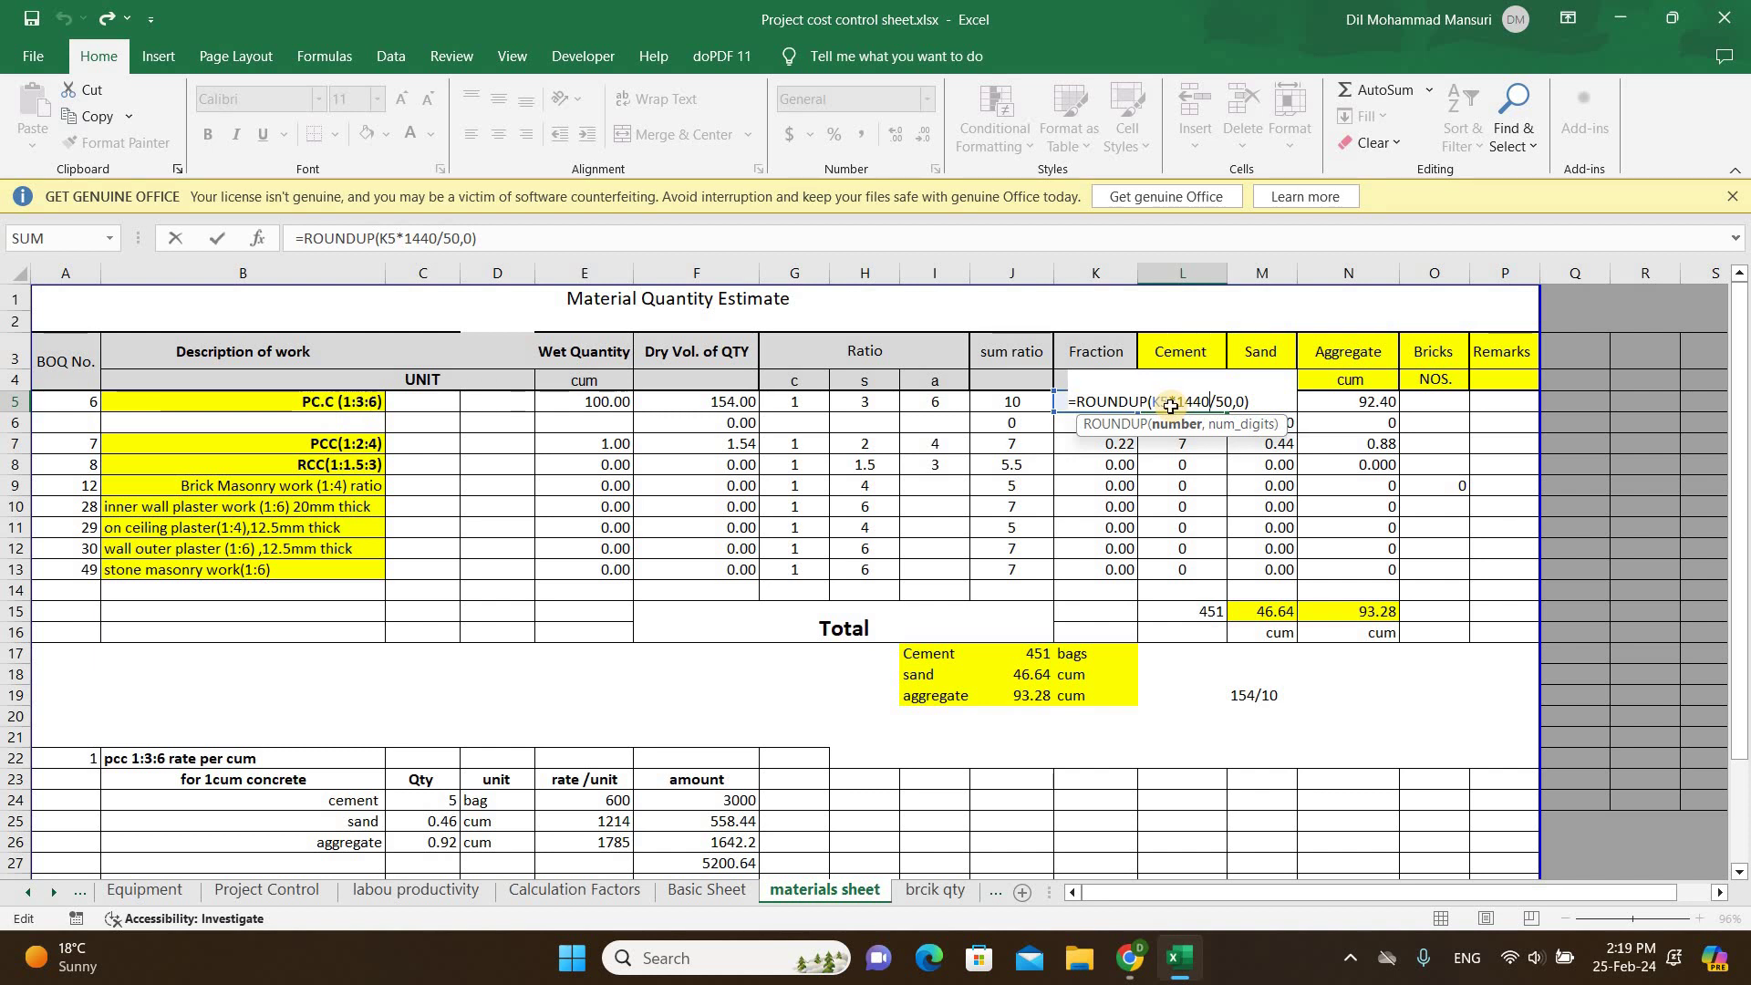
key(Return)
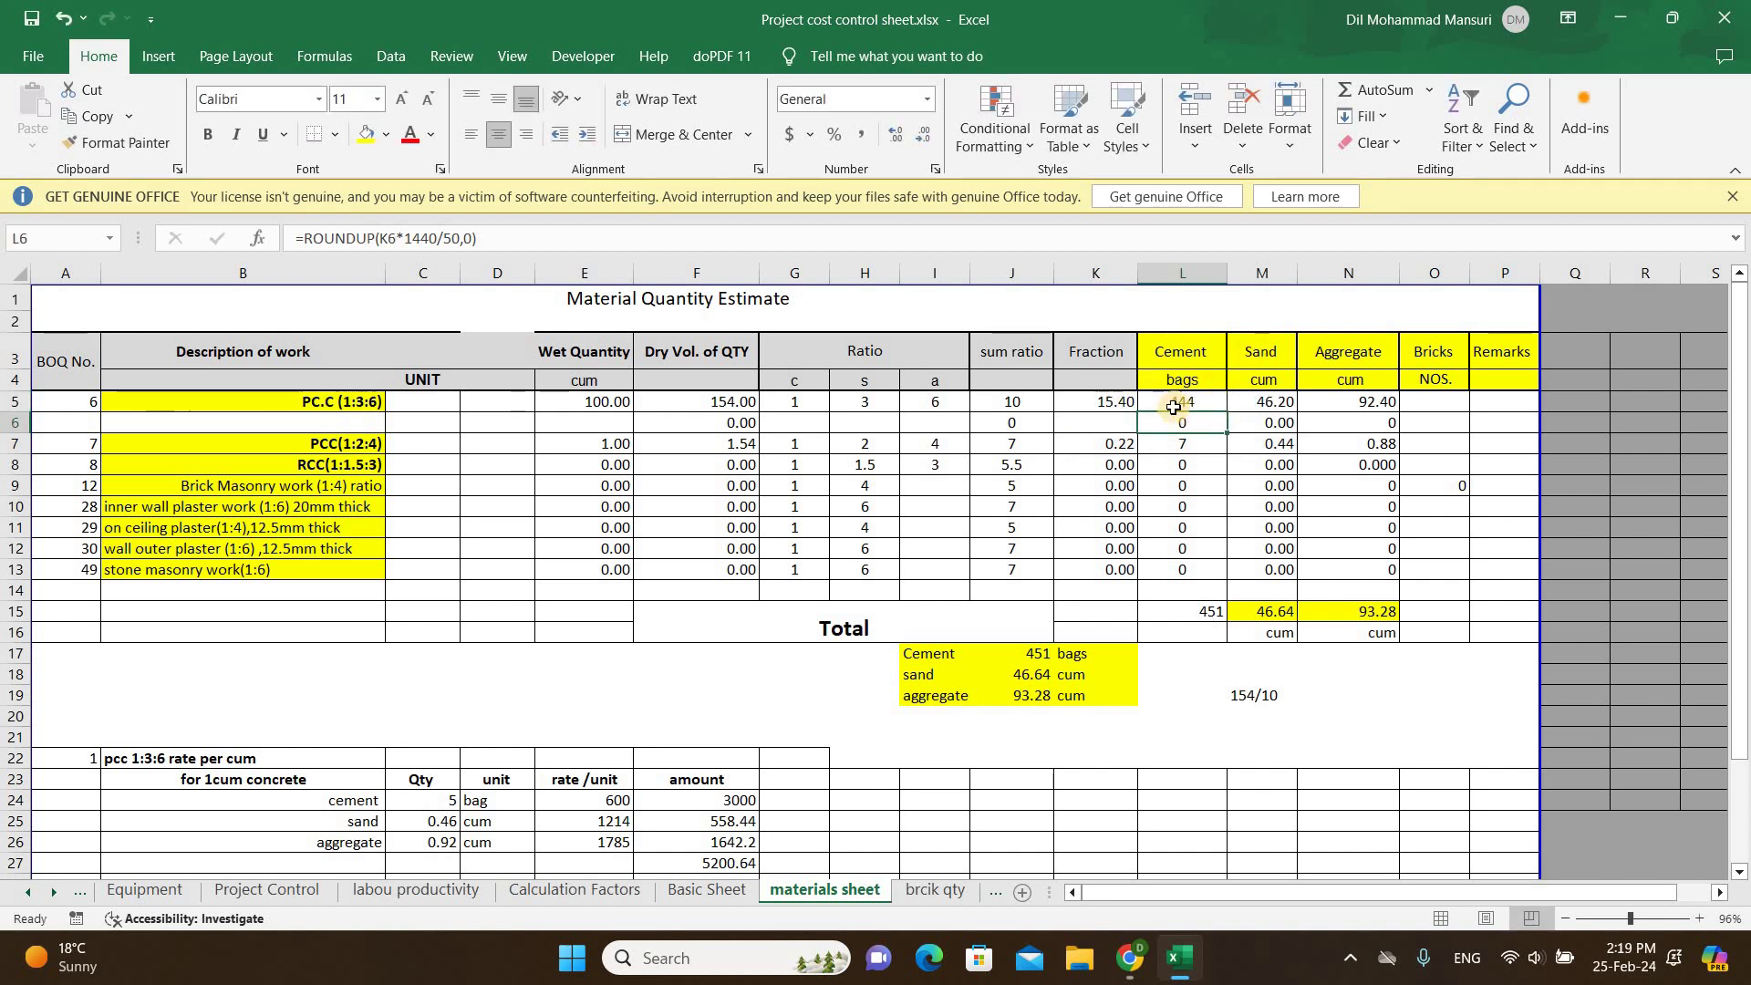
click(1210, 402)
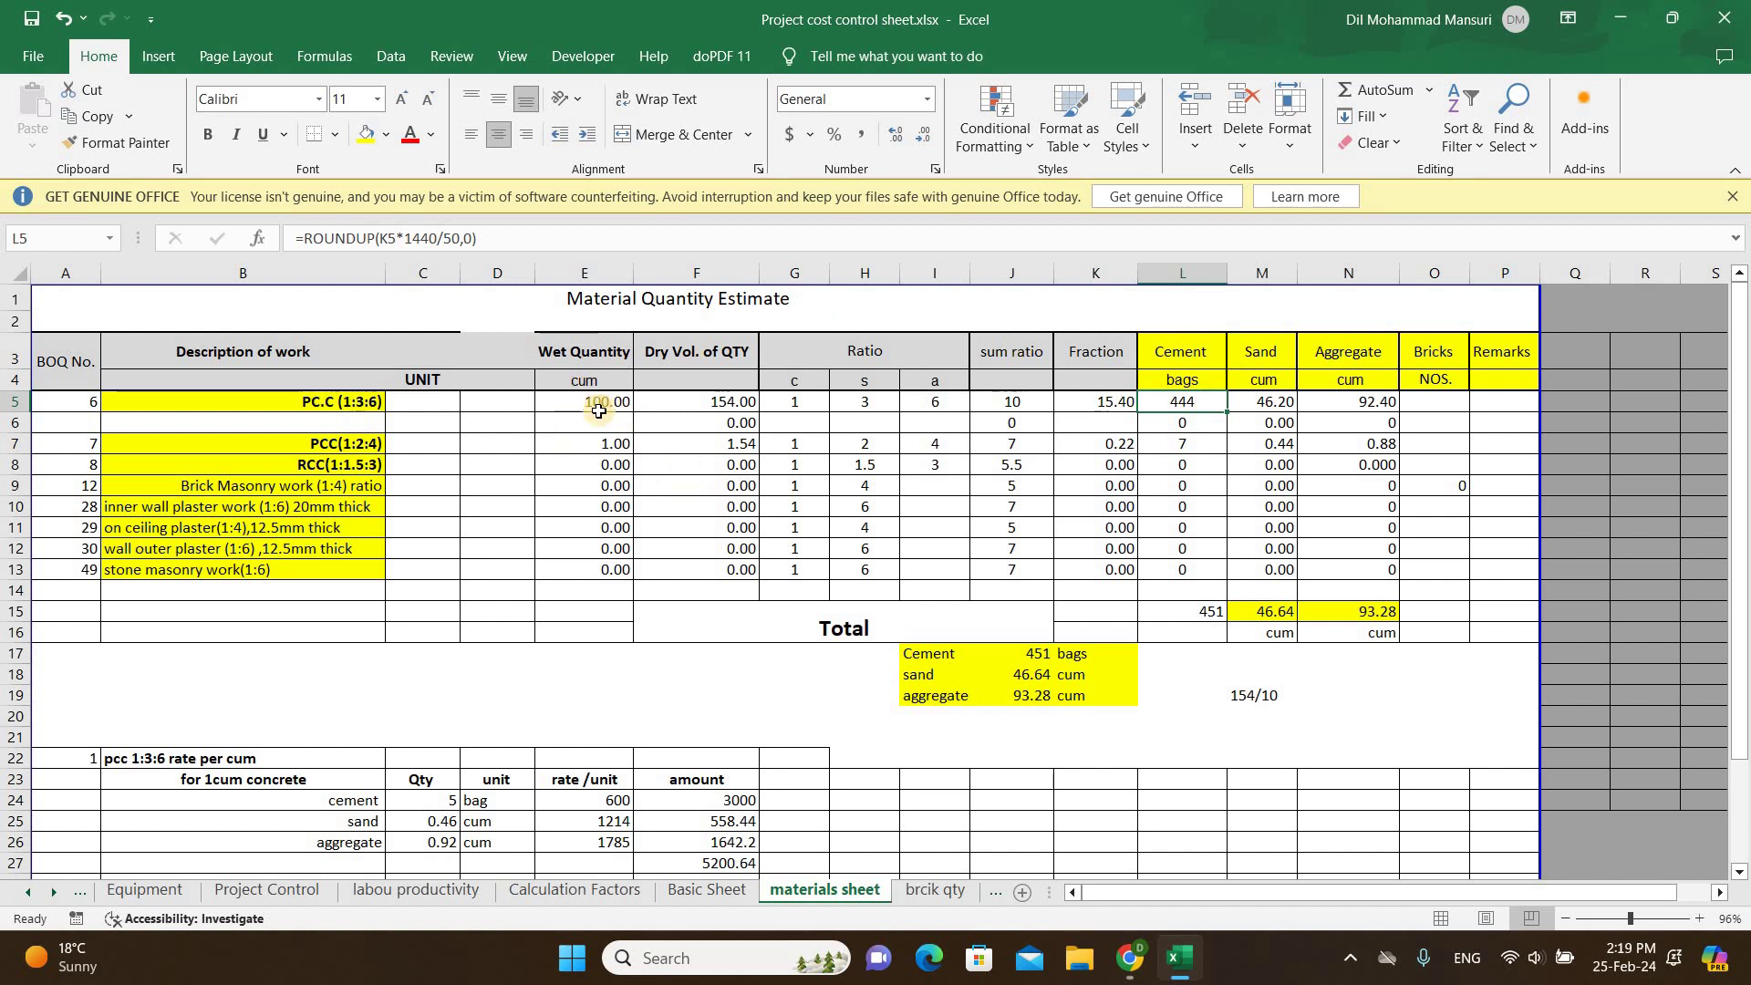
Step: Inspect the sand and aggregate quantity formulas of the PC.C (1:3:6) item in cells M5 and N5
double_click(1263, 404)
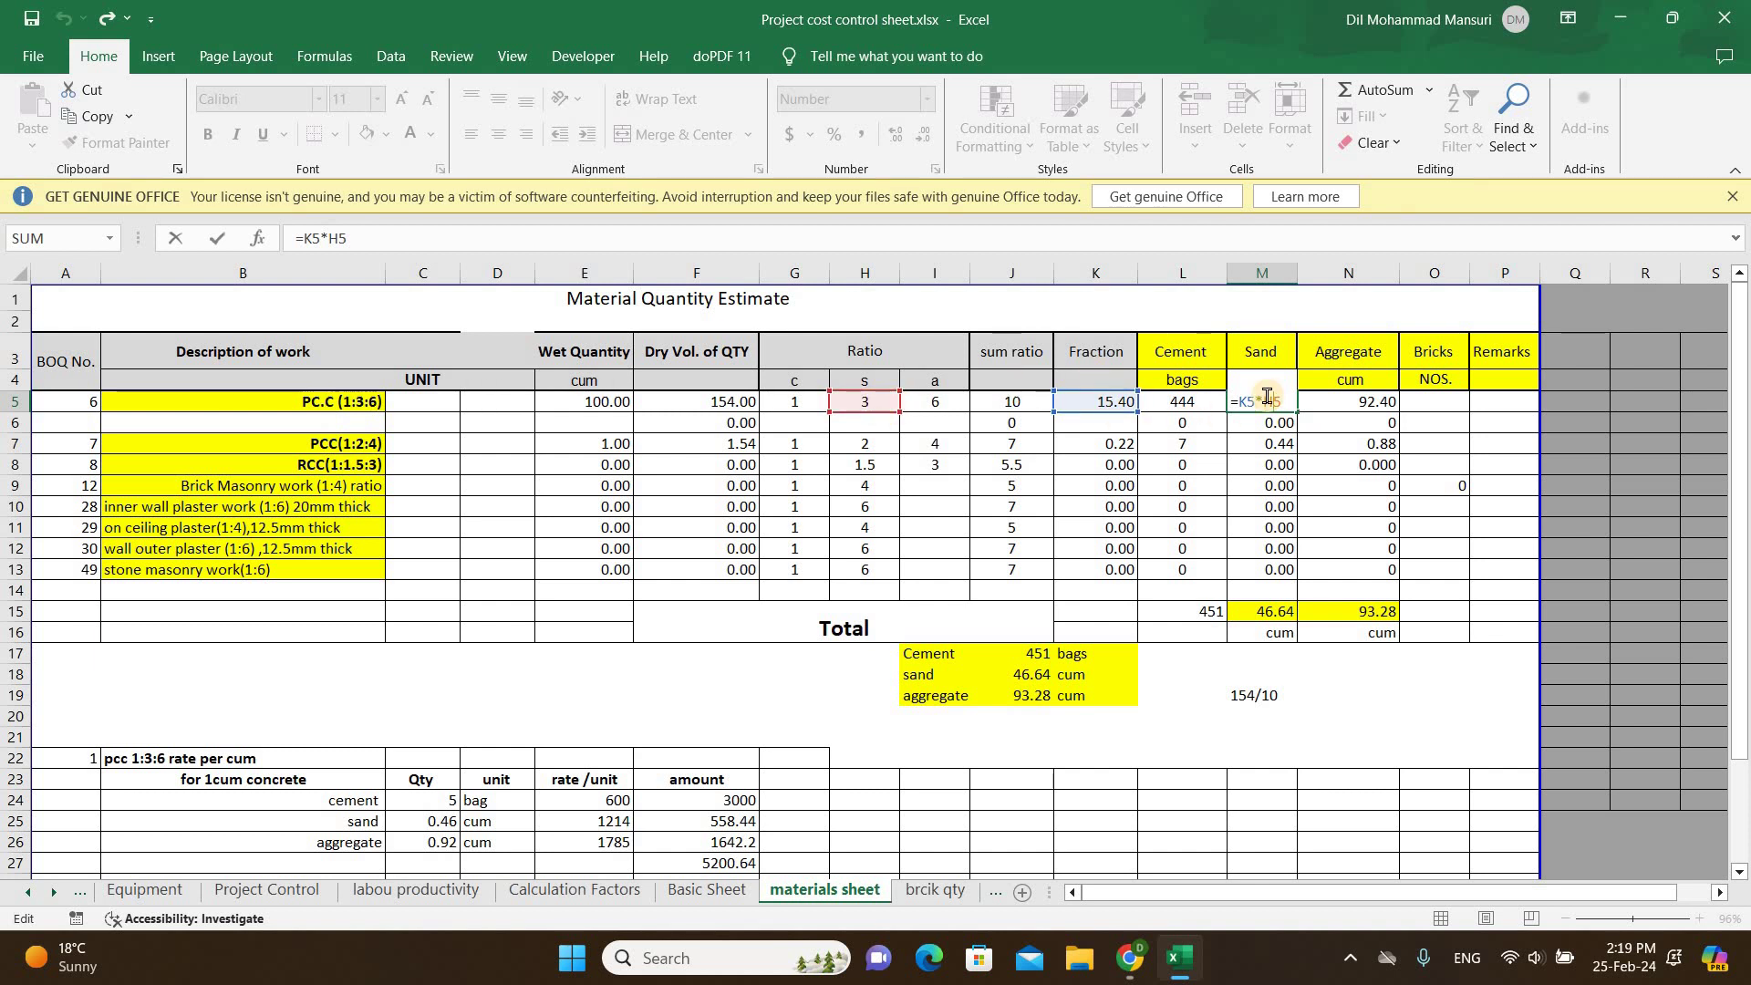
key(Return)
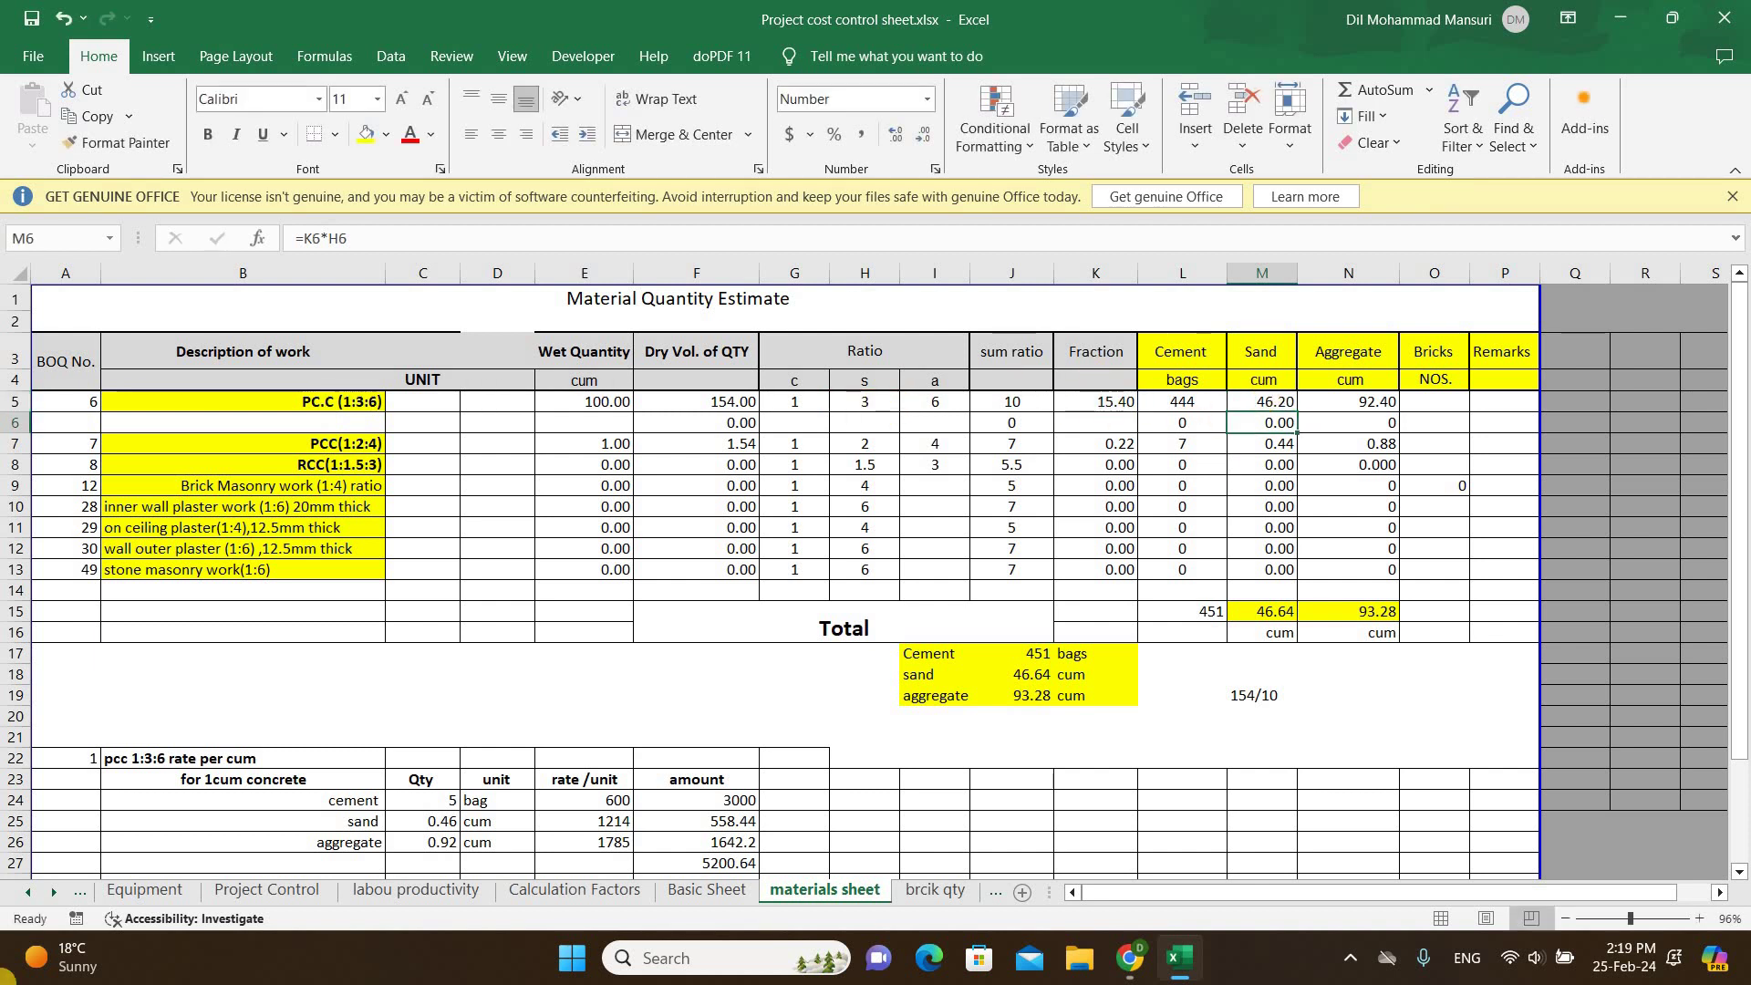
double_click(1384, 399)
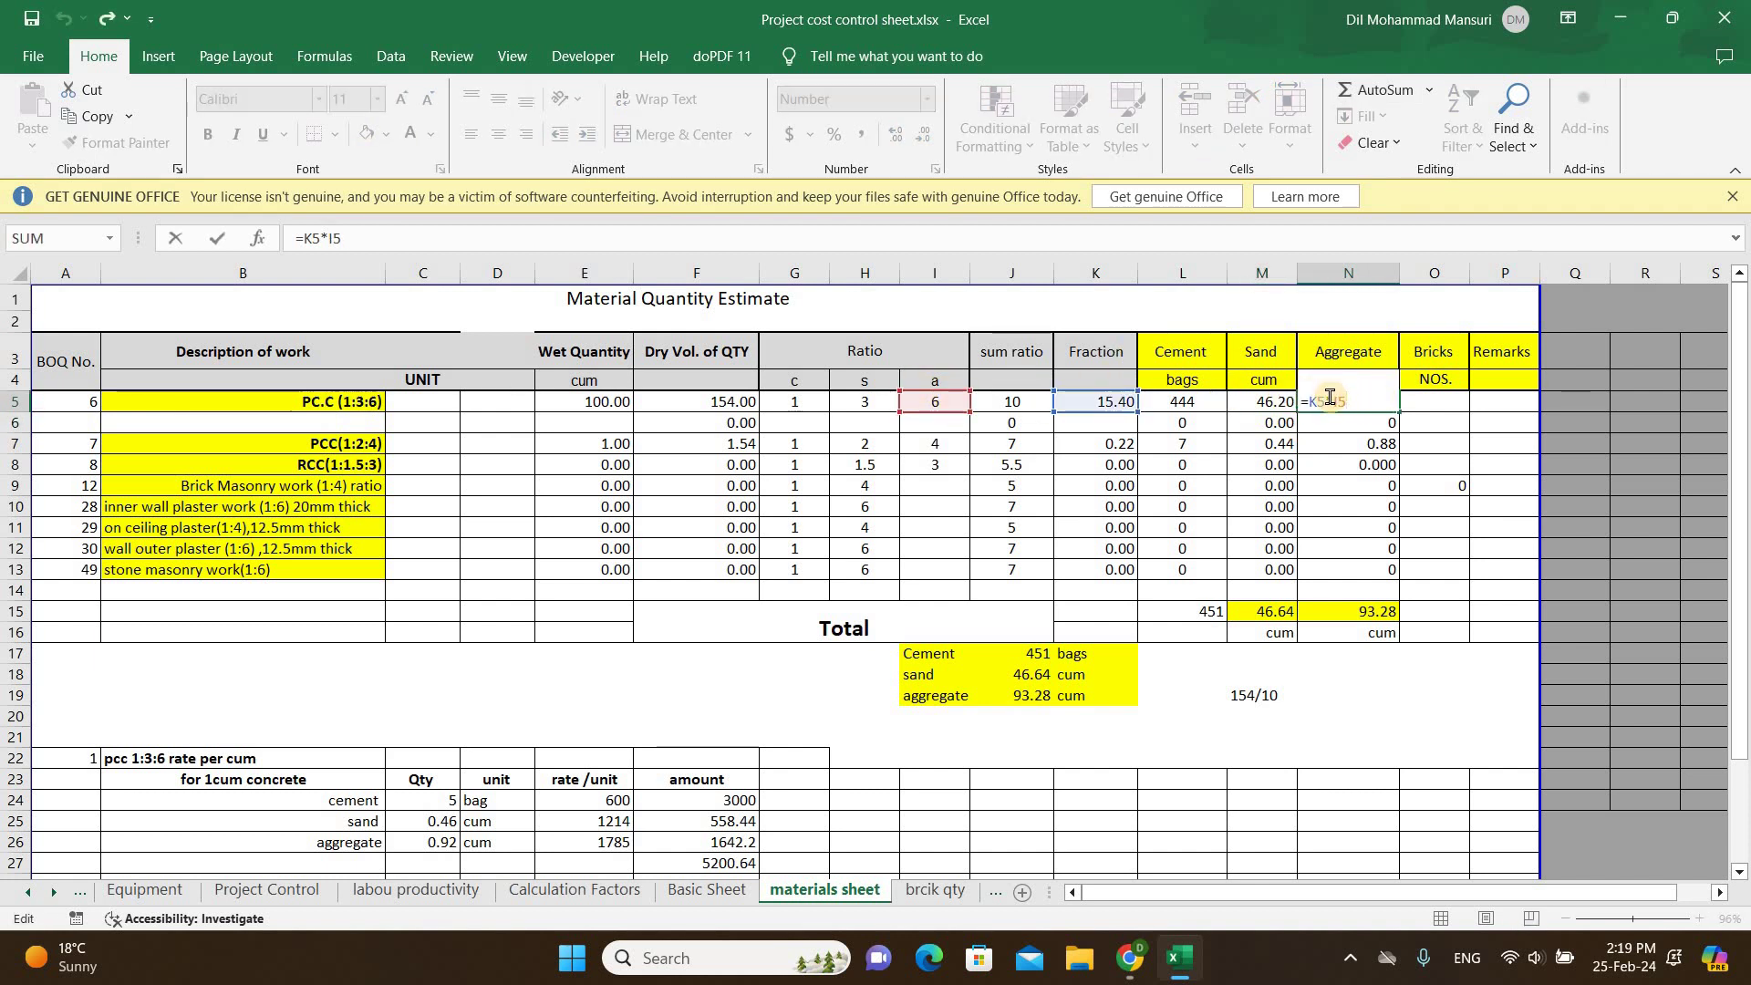
key(Return)
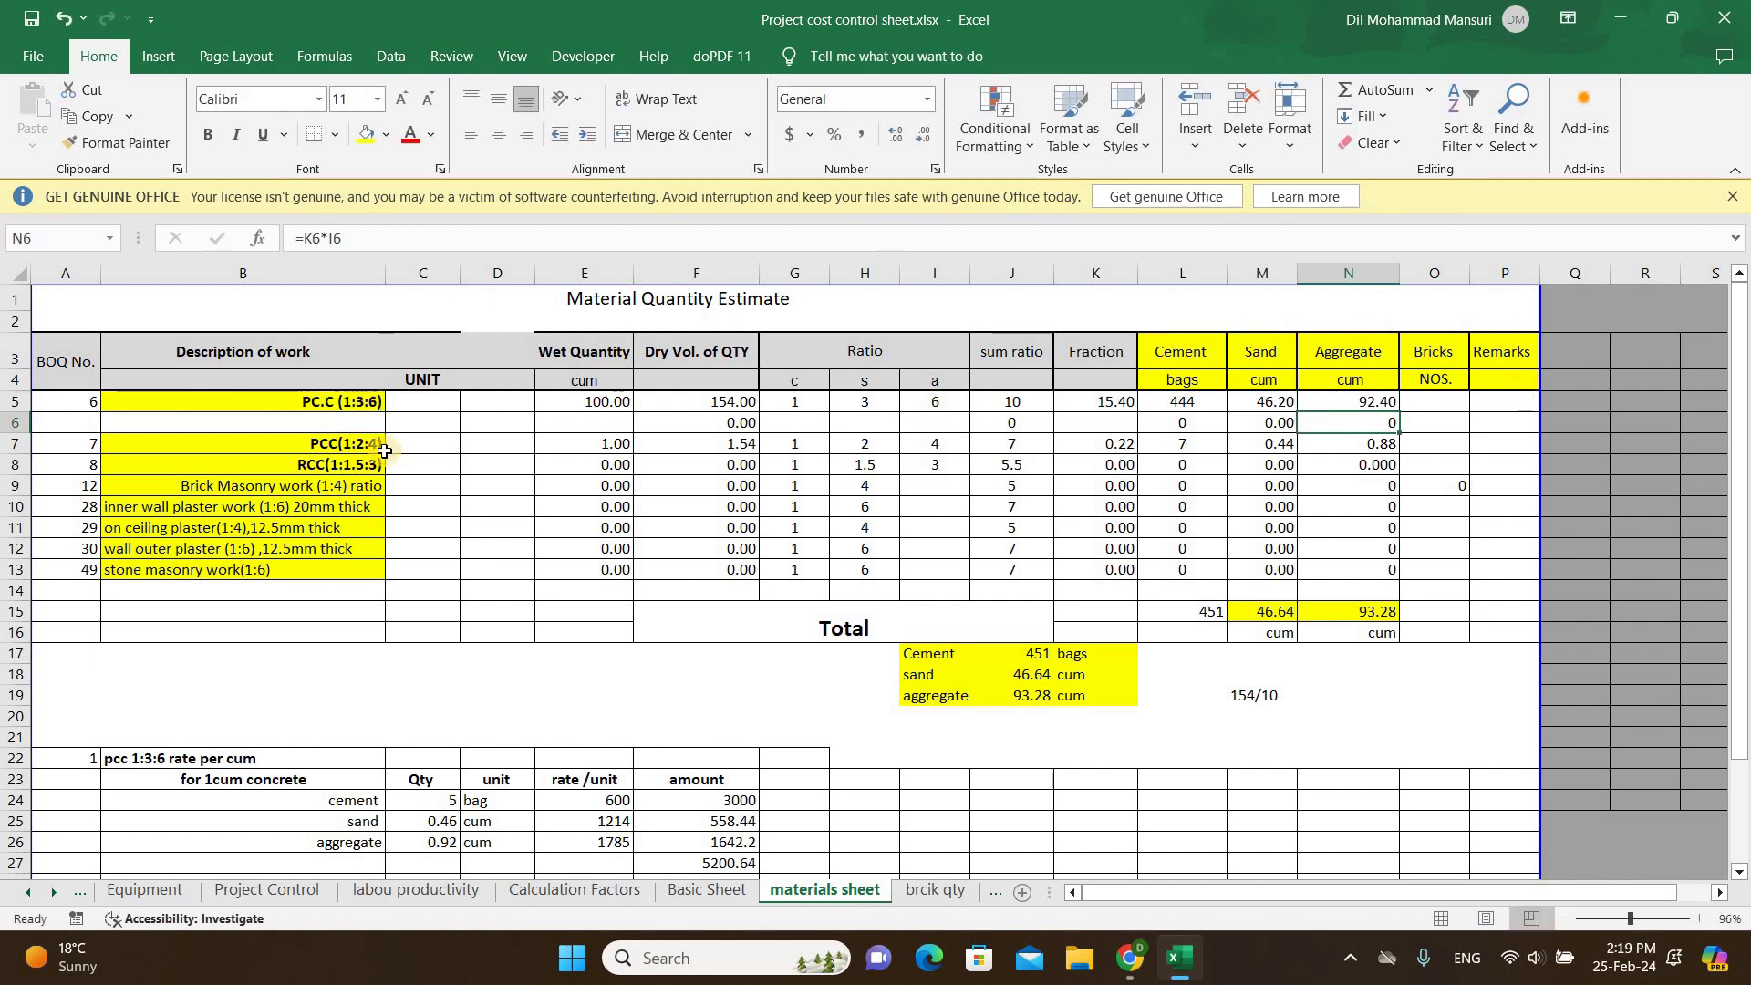
Step: Set the wet quantity of the PCC(1:2:4) item to 75 cum in cell E7
click(337, 447)
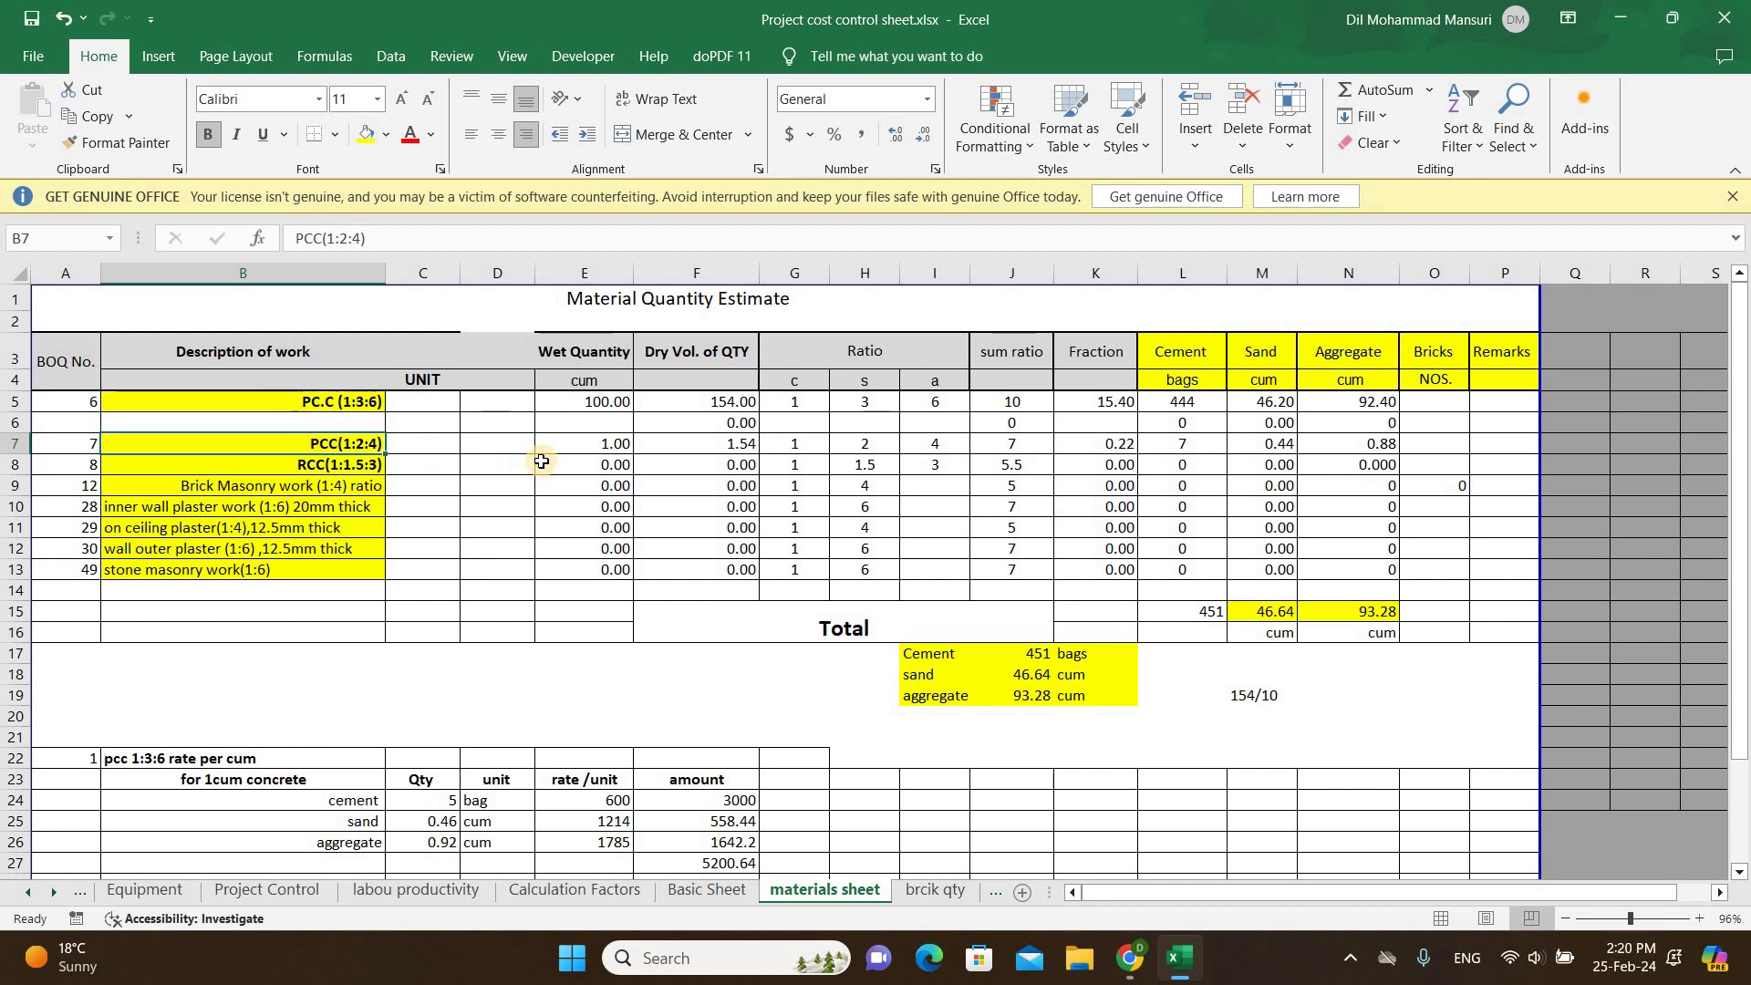
click(586, 444)
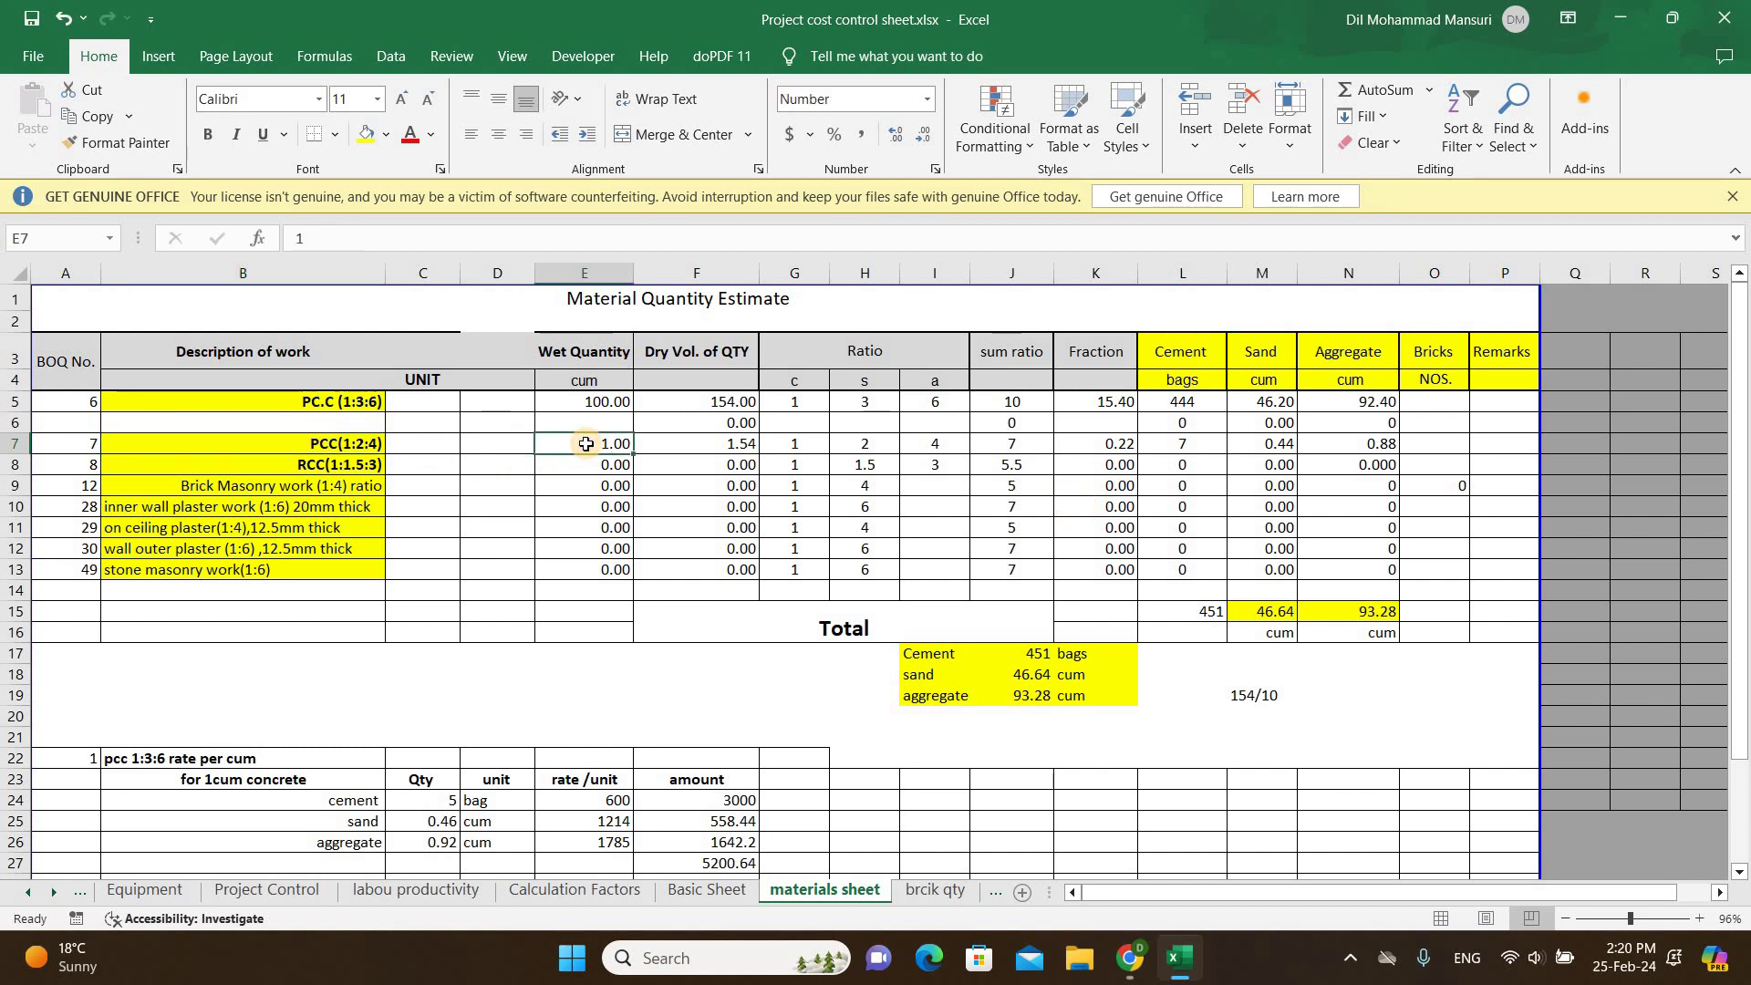
text(75)
key(Return)
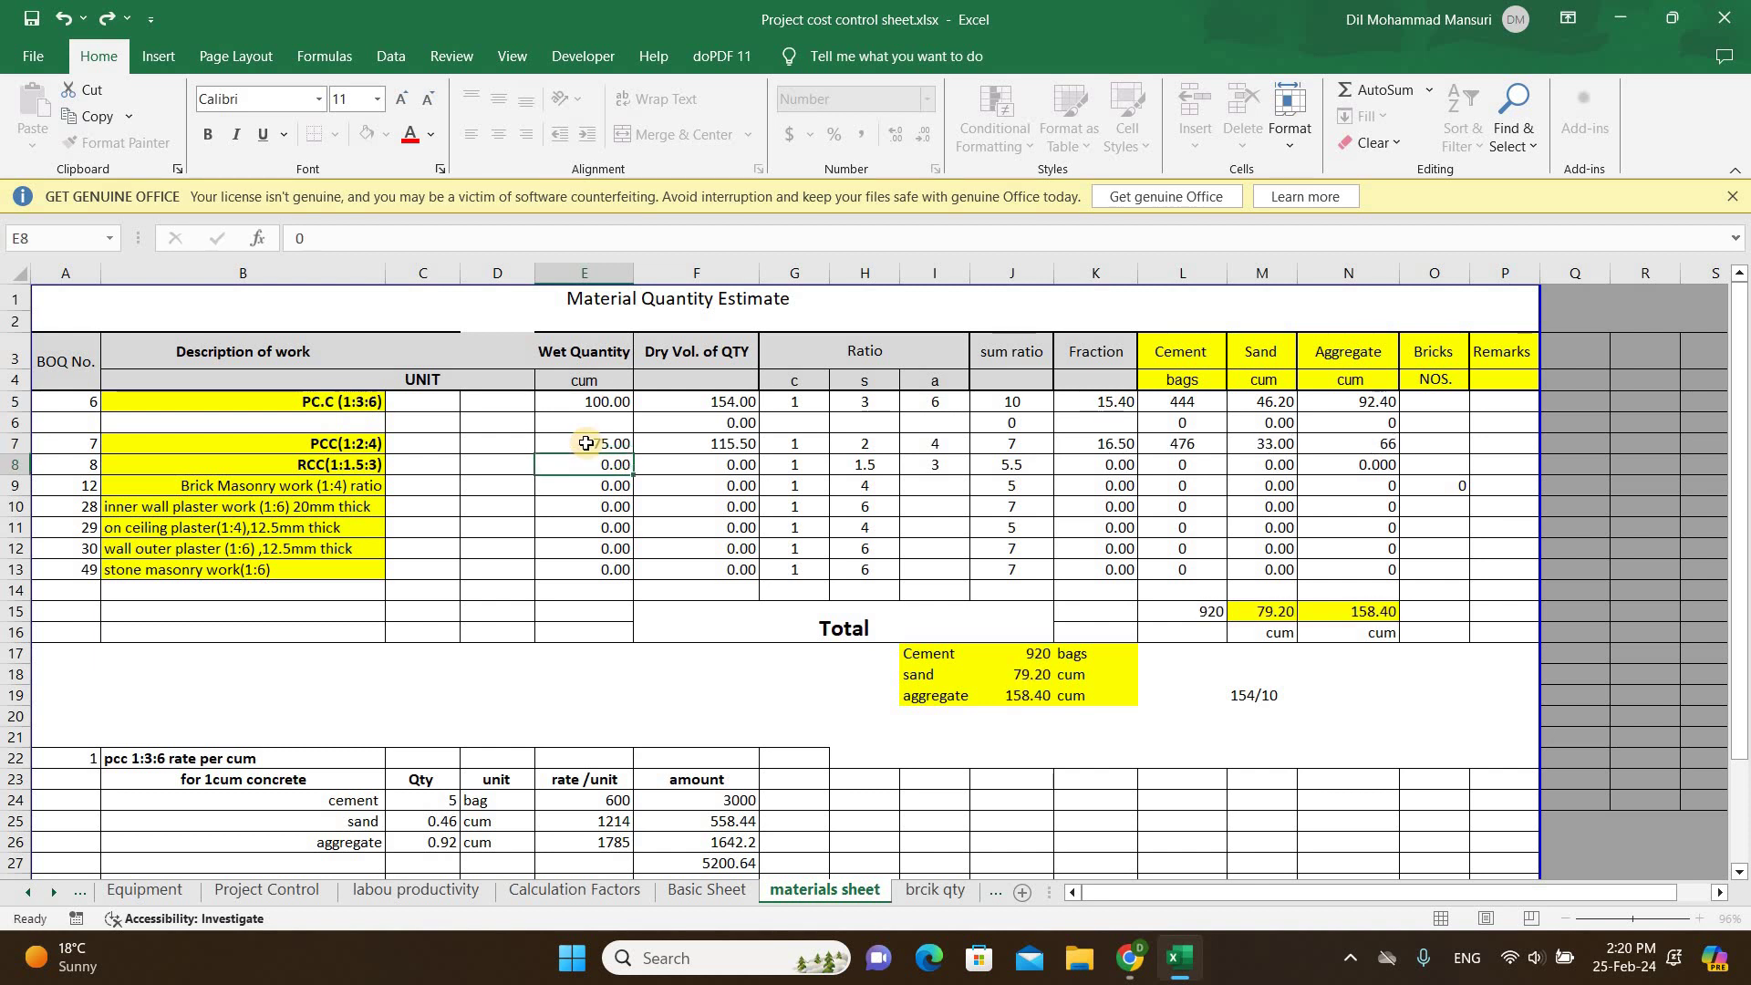
Step: Inspect the dry volume formula, the mix ratio values and the sum ratio formula of the PCC(1:2:4) item in row 7
click(725, 446)
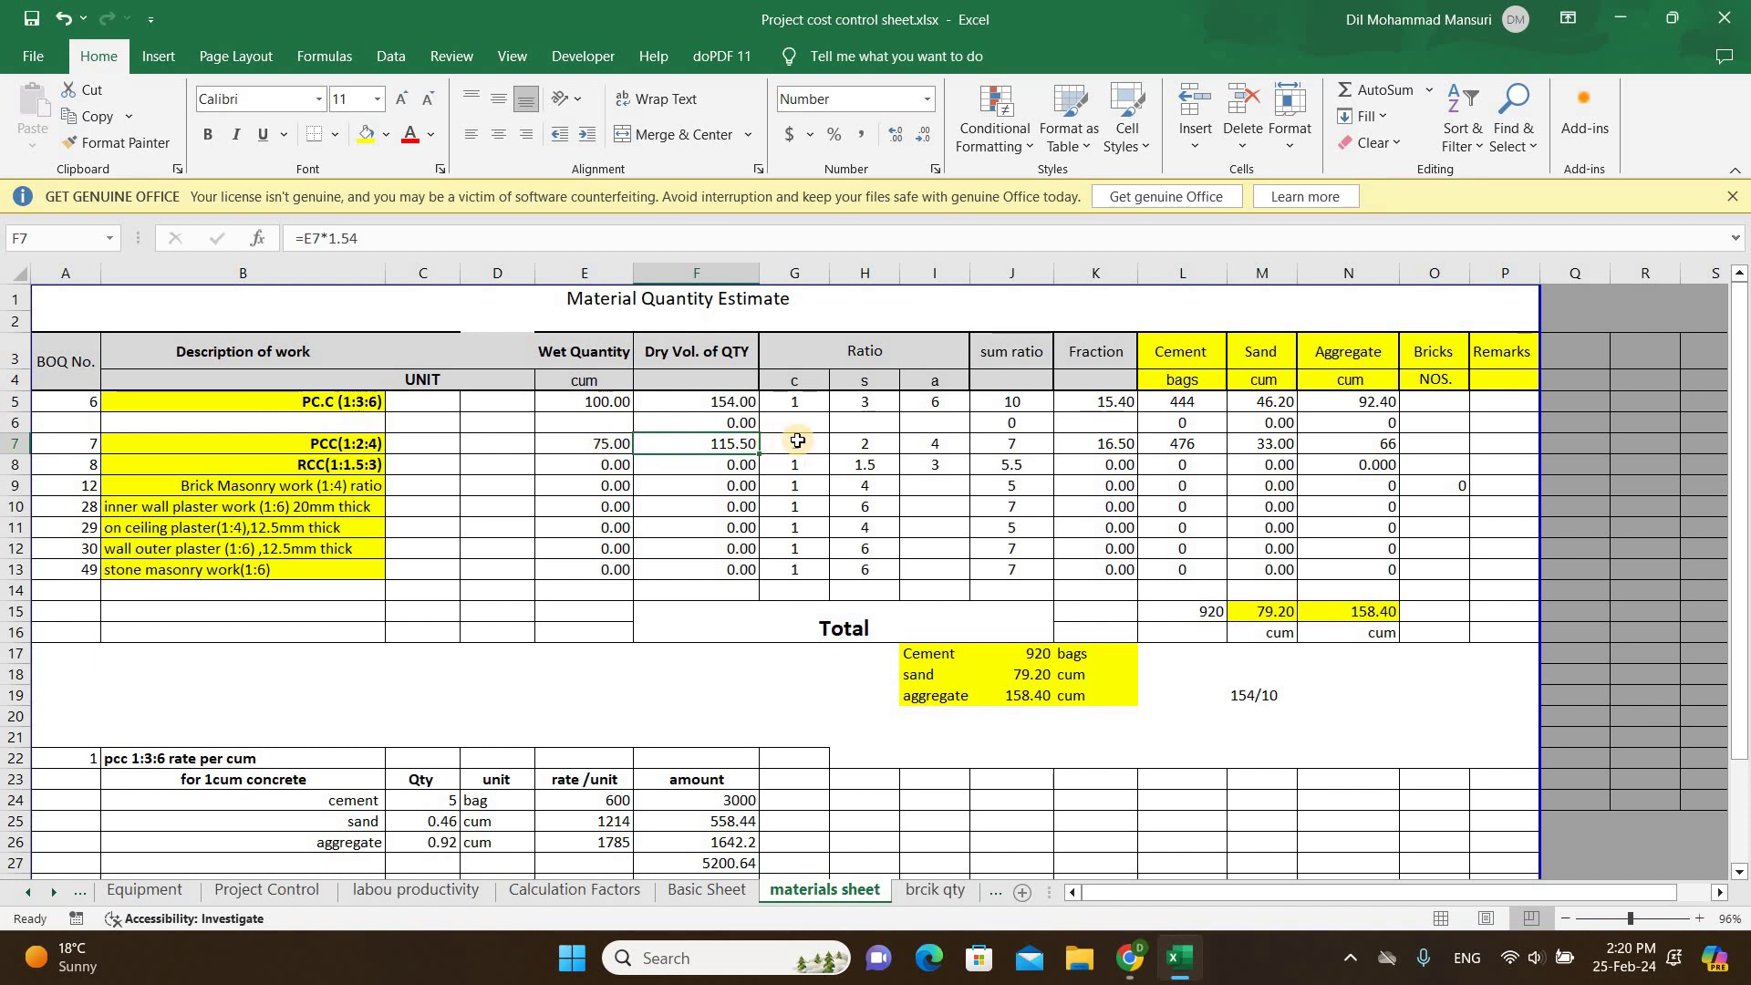
click(581, 442)
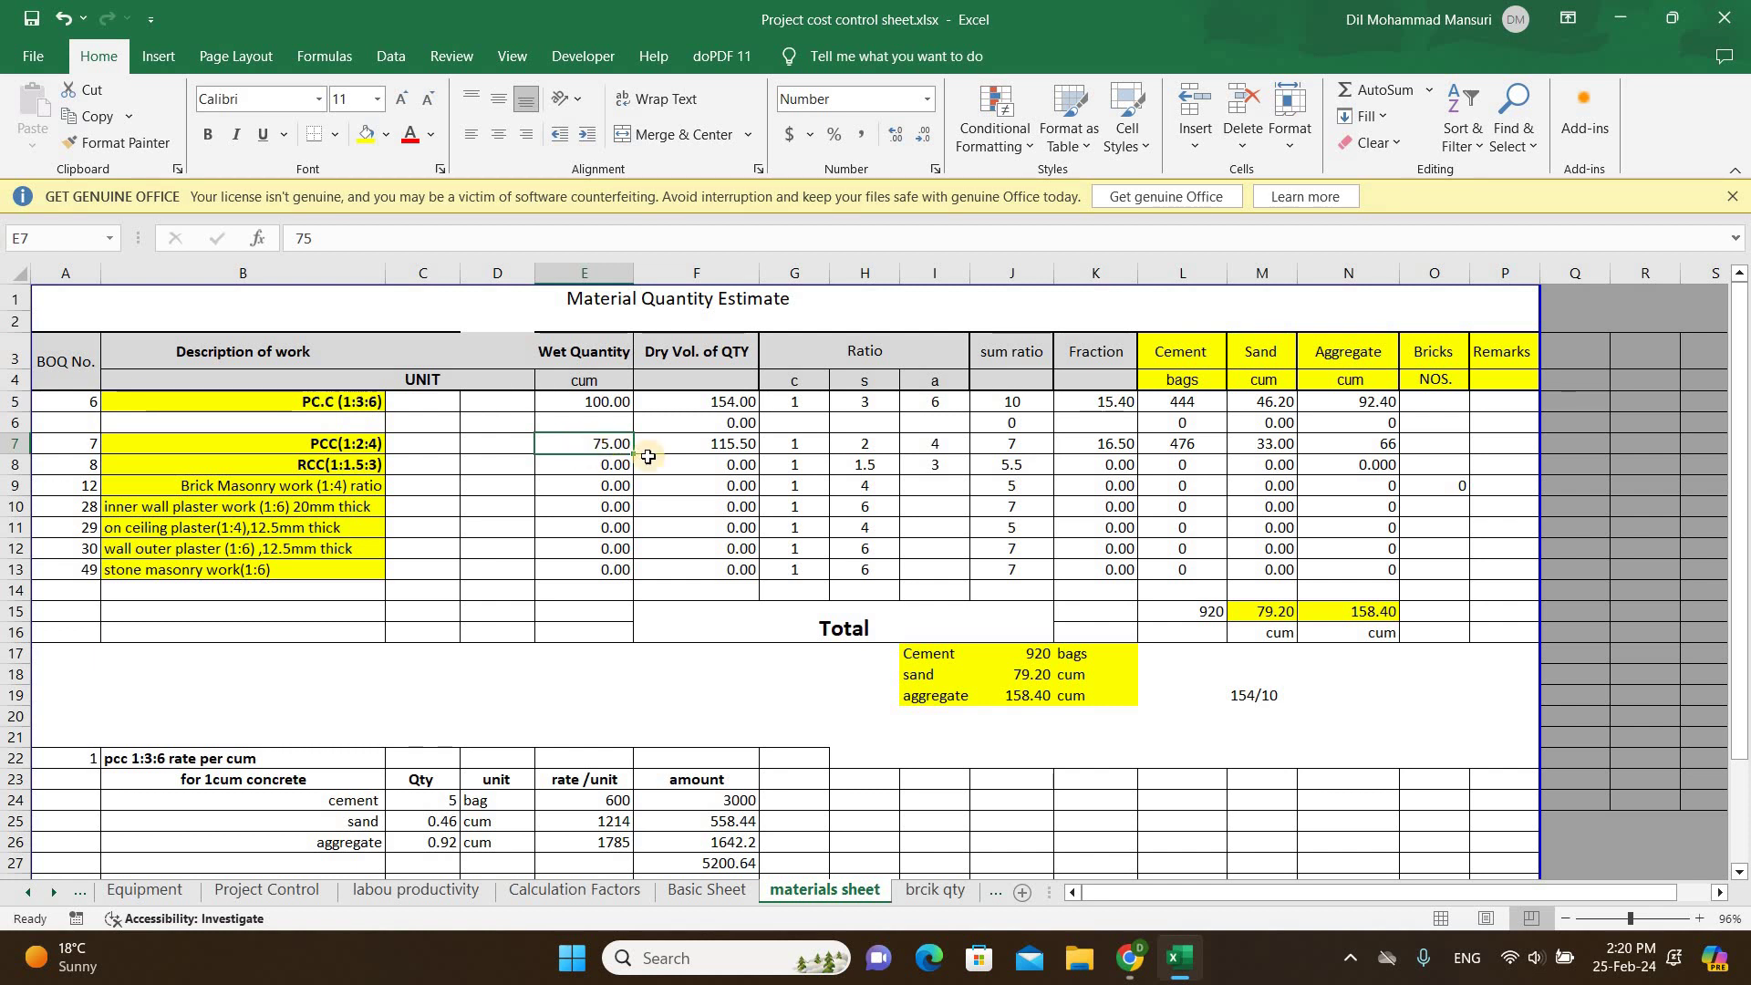
click(705, 444)
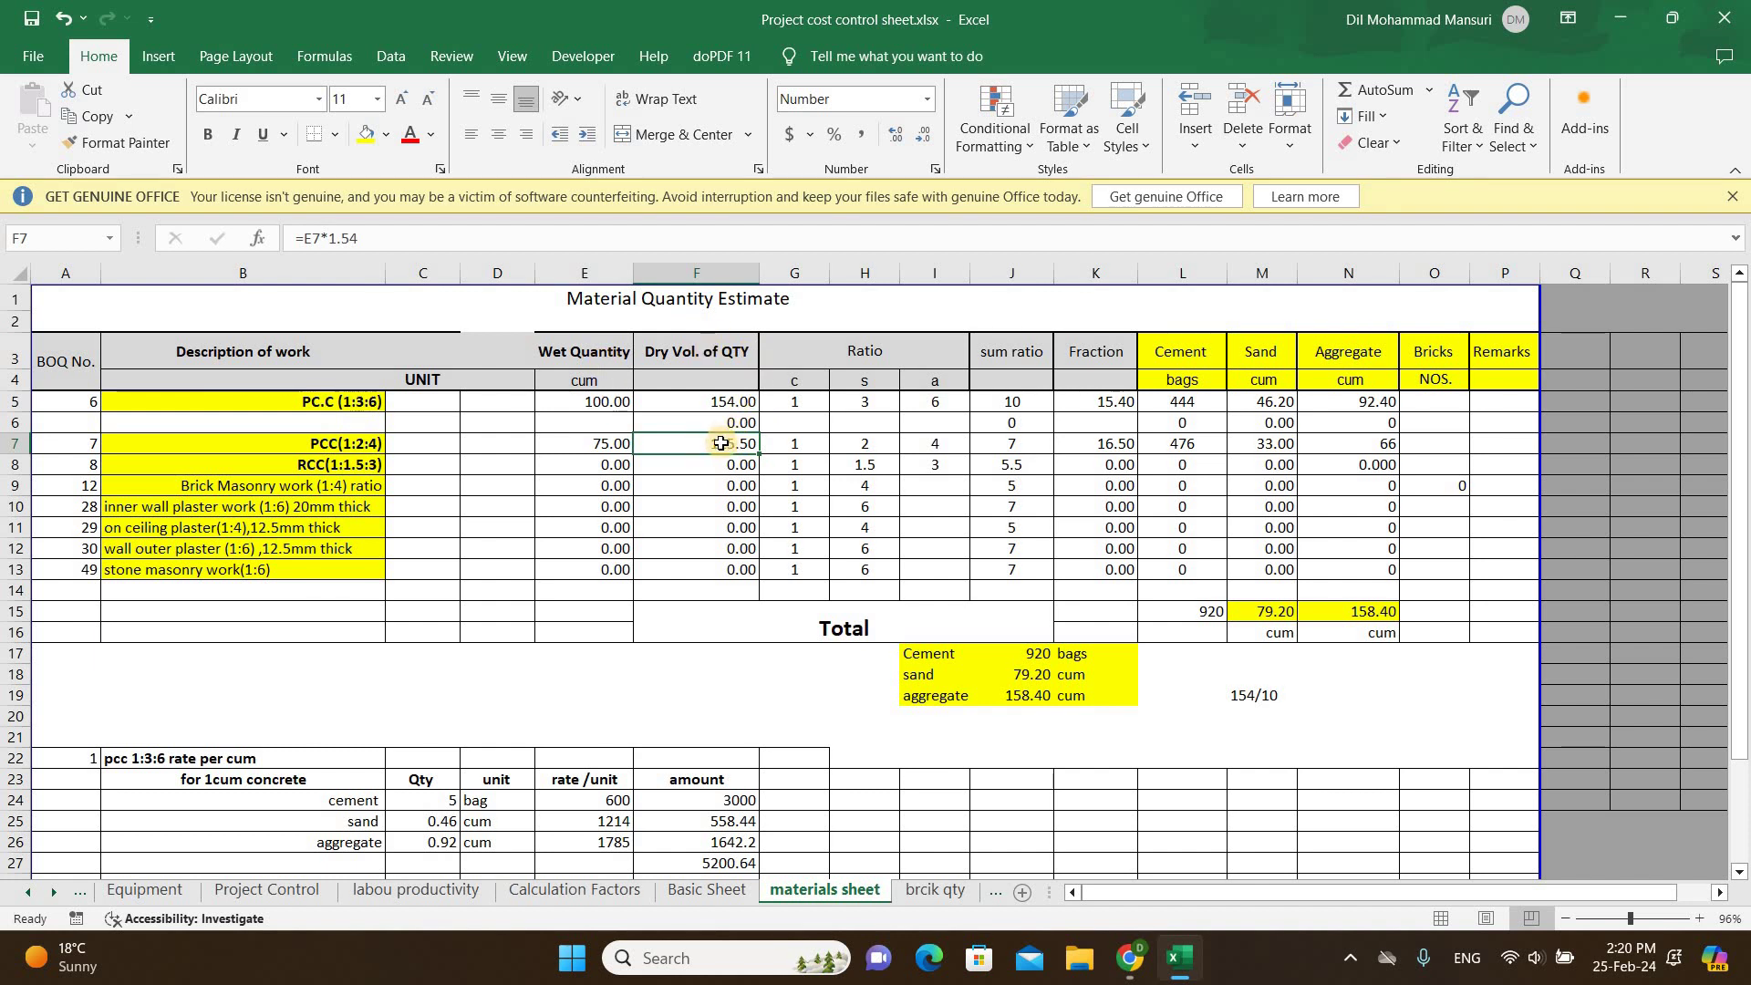
key(Right)
key(Right)
key(Right)
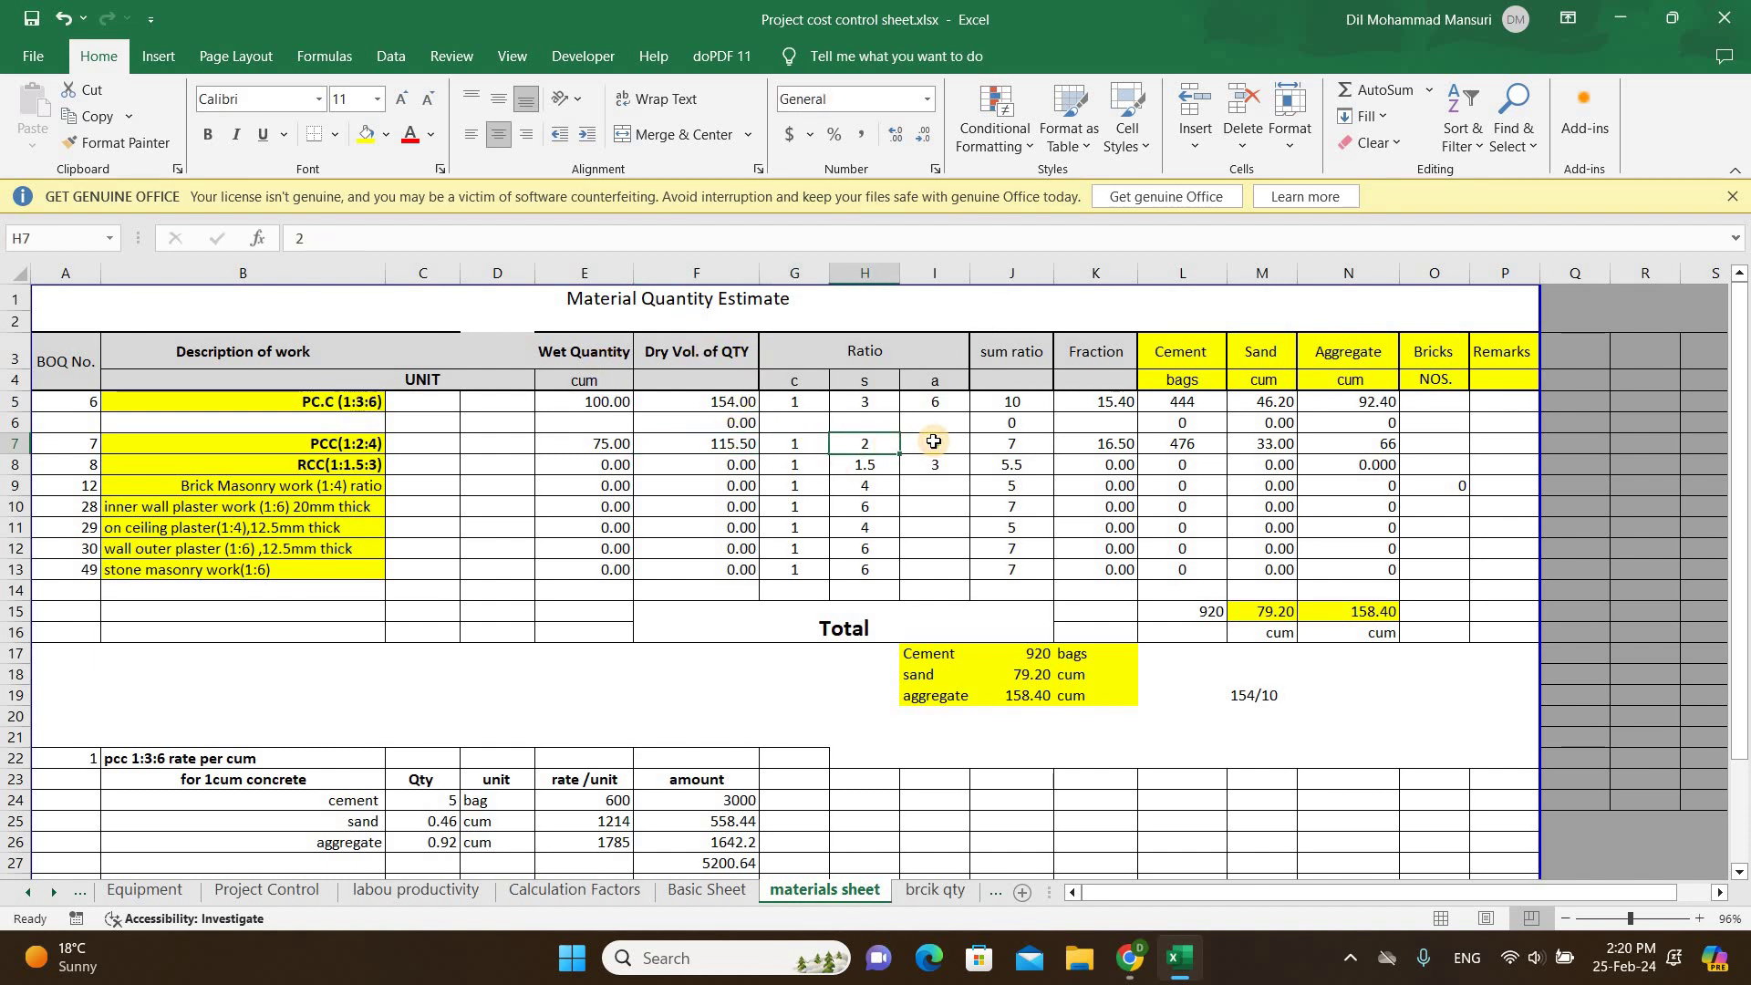
key(Right)
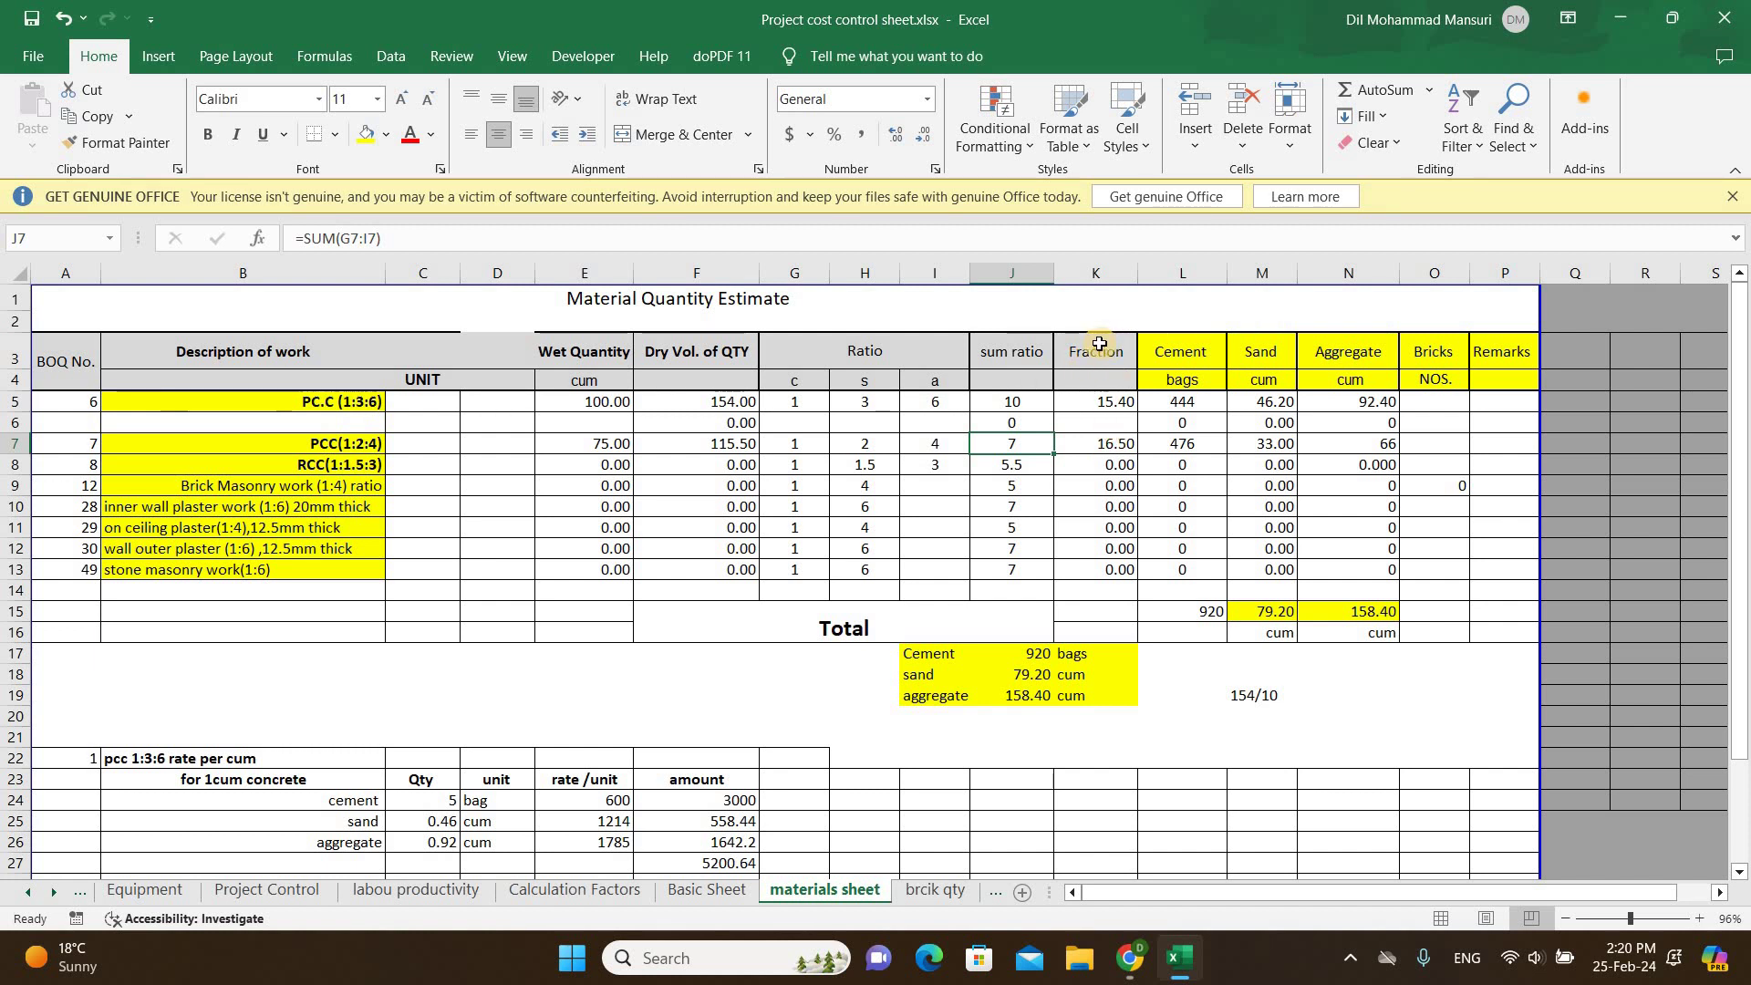
Step: Inspect the fraction formula of the PCC(1:2:4) item in K7 and compare it with the note in M19
double_click(1105, 443)
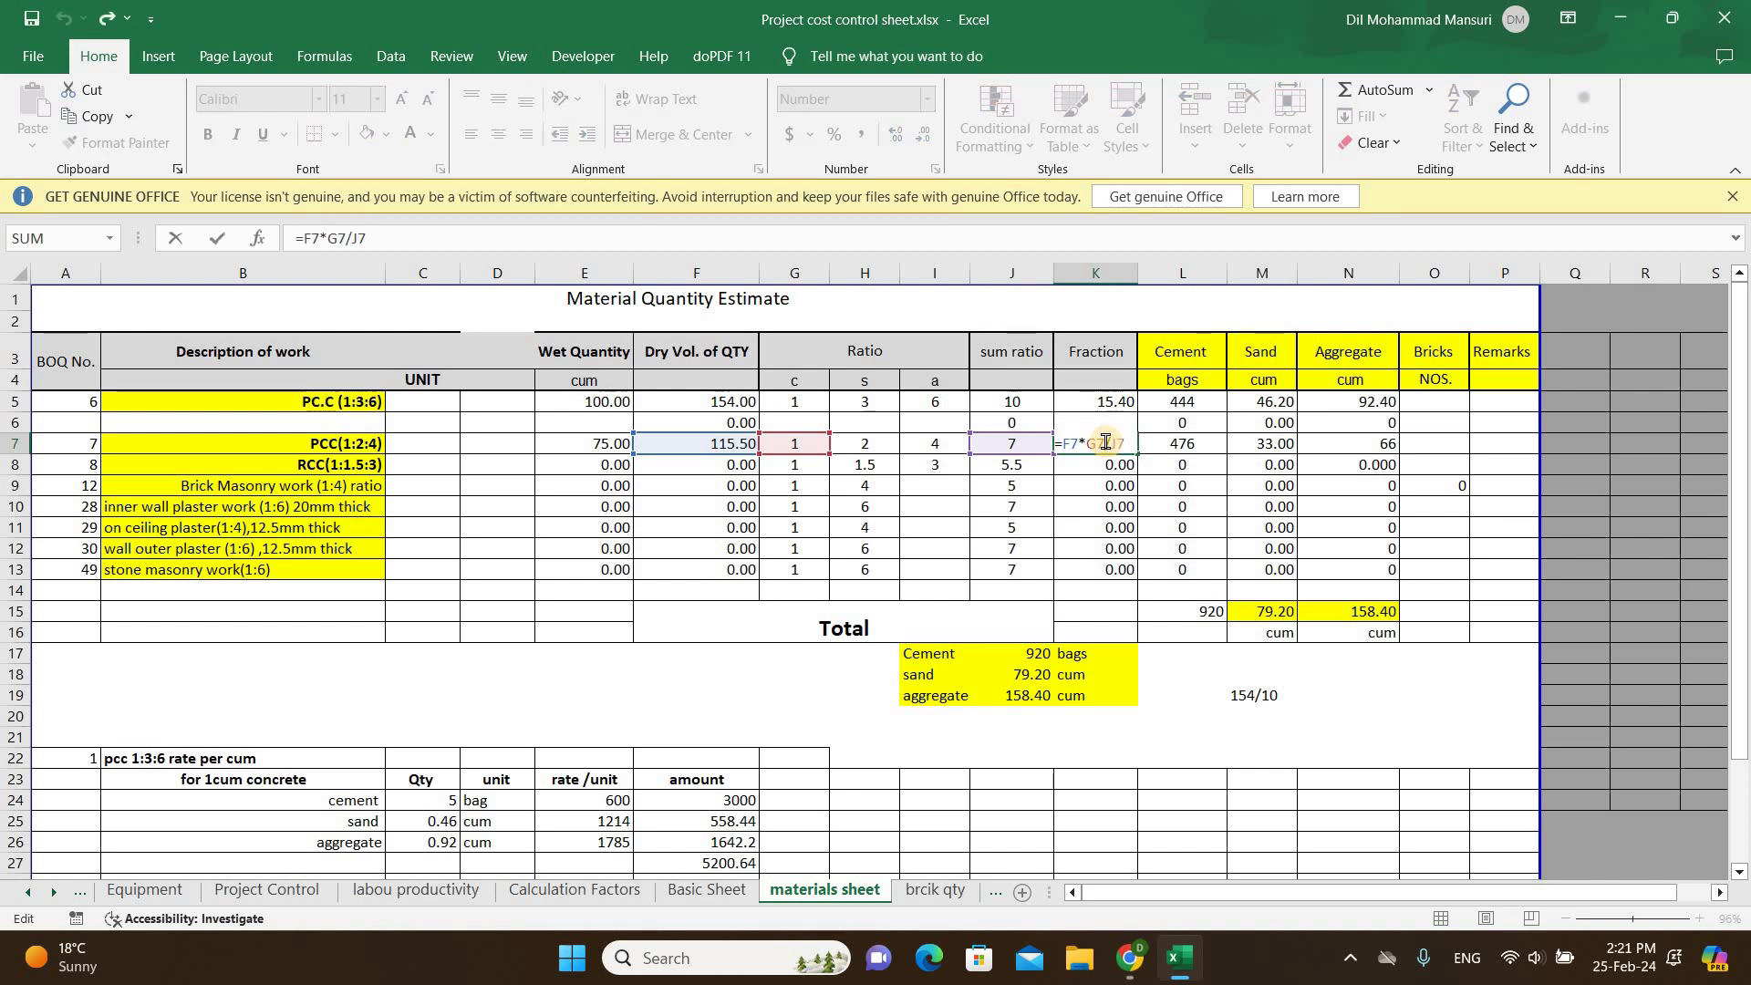
key(Return)
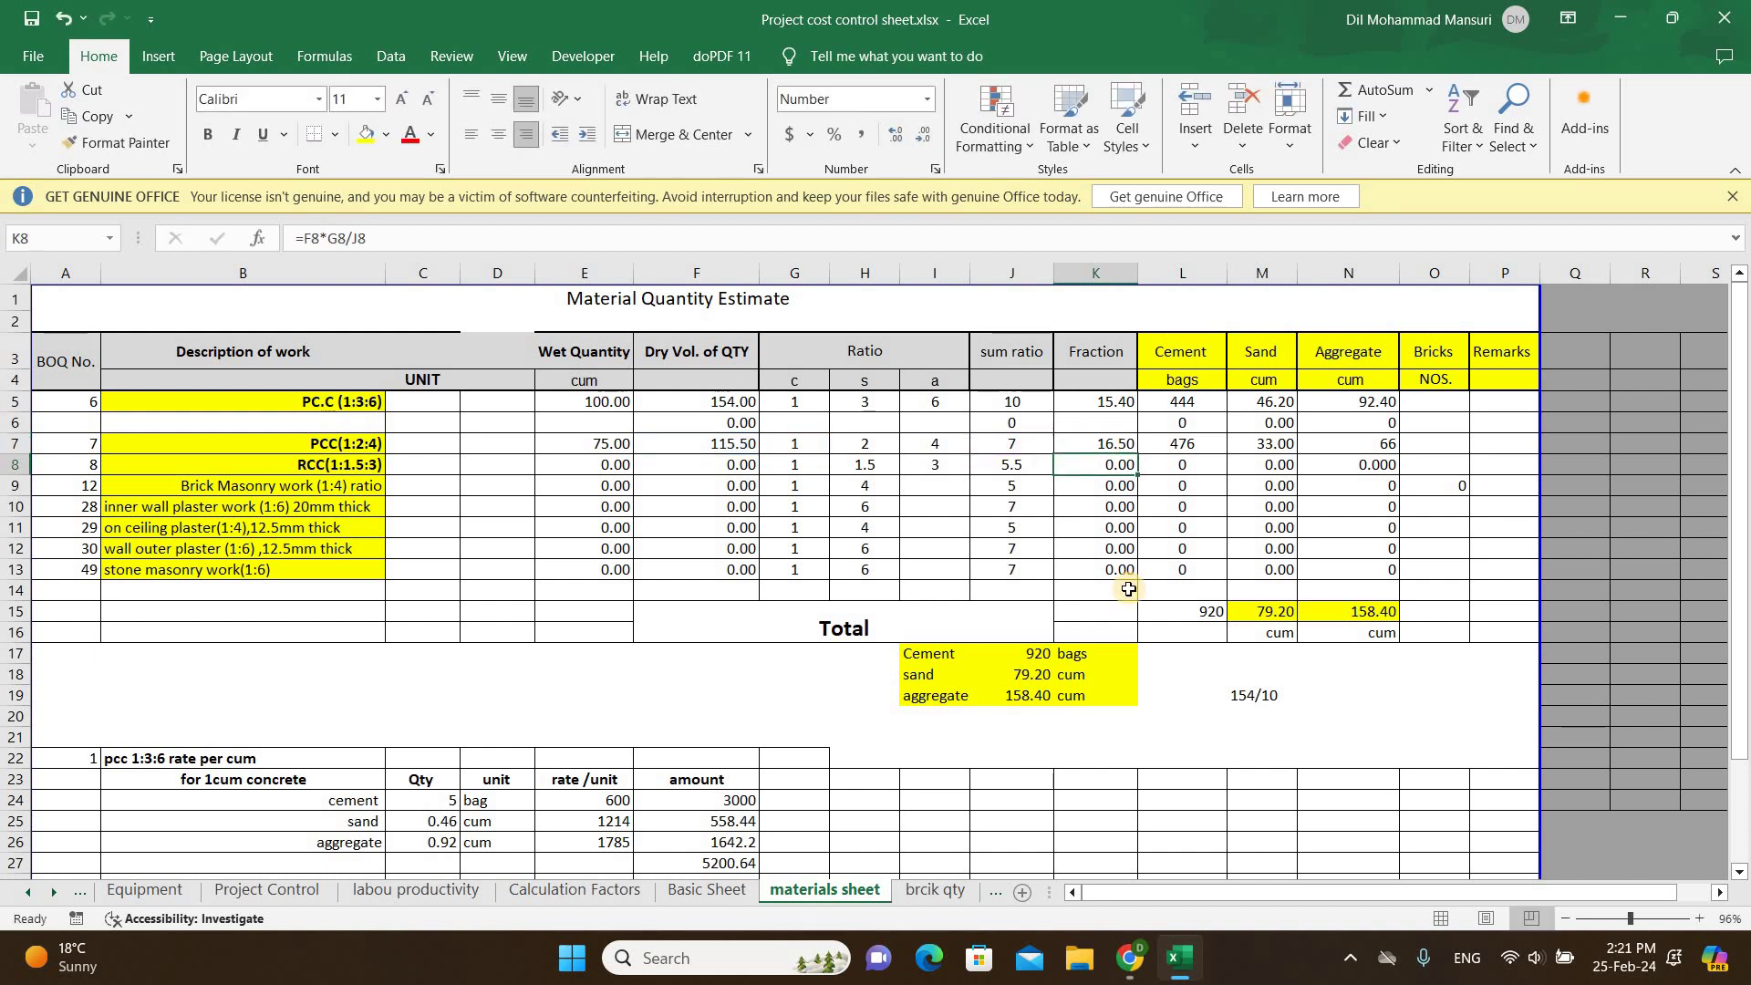
double_click(1259, 695)
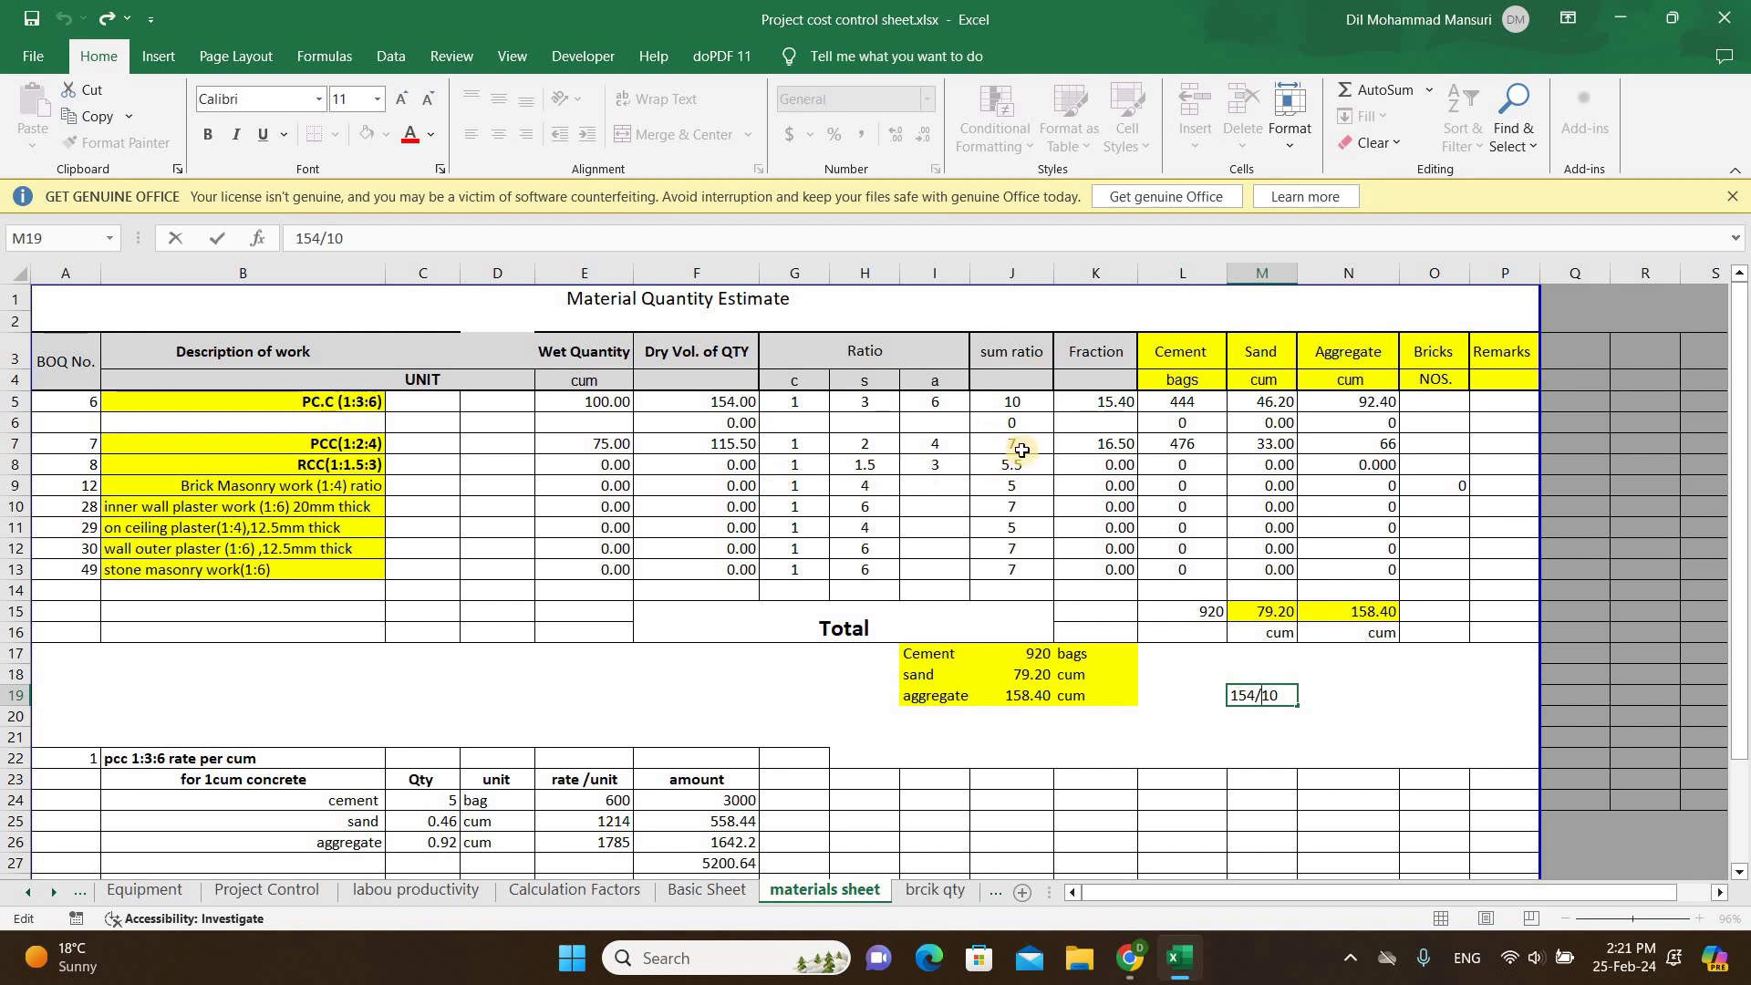
click(1098, 444)
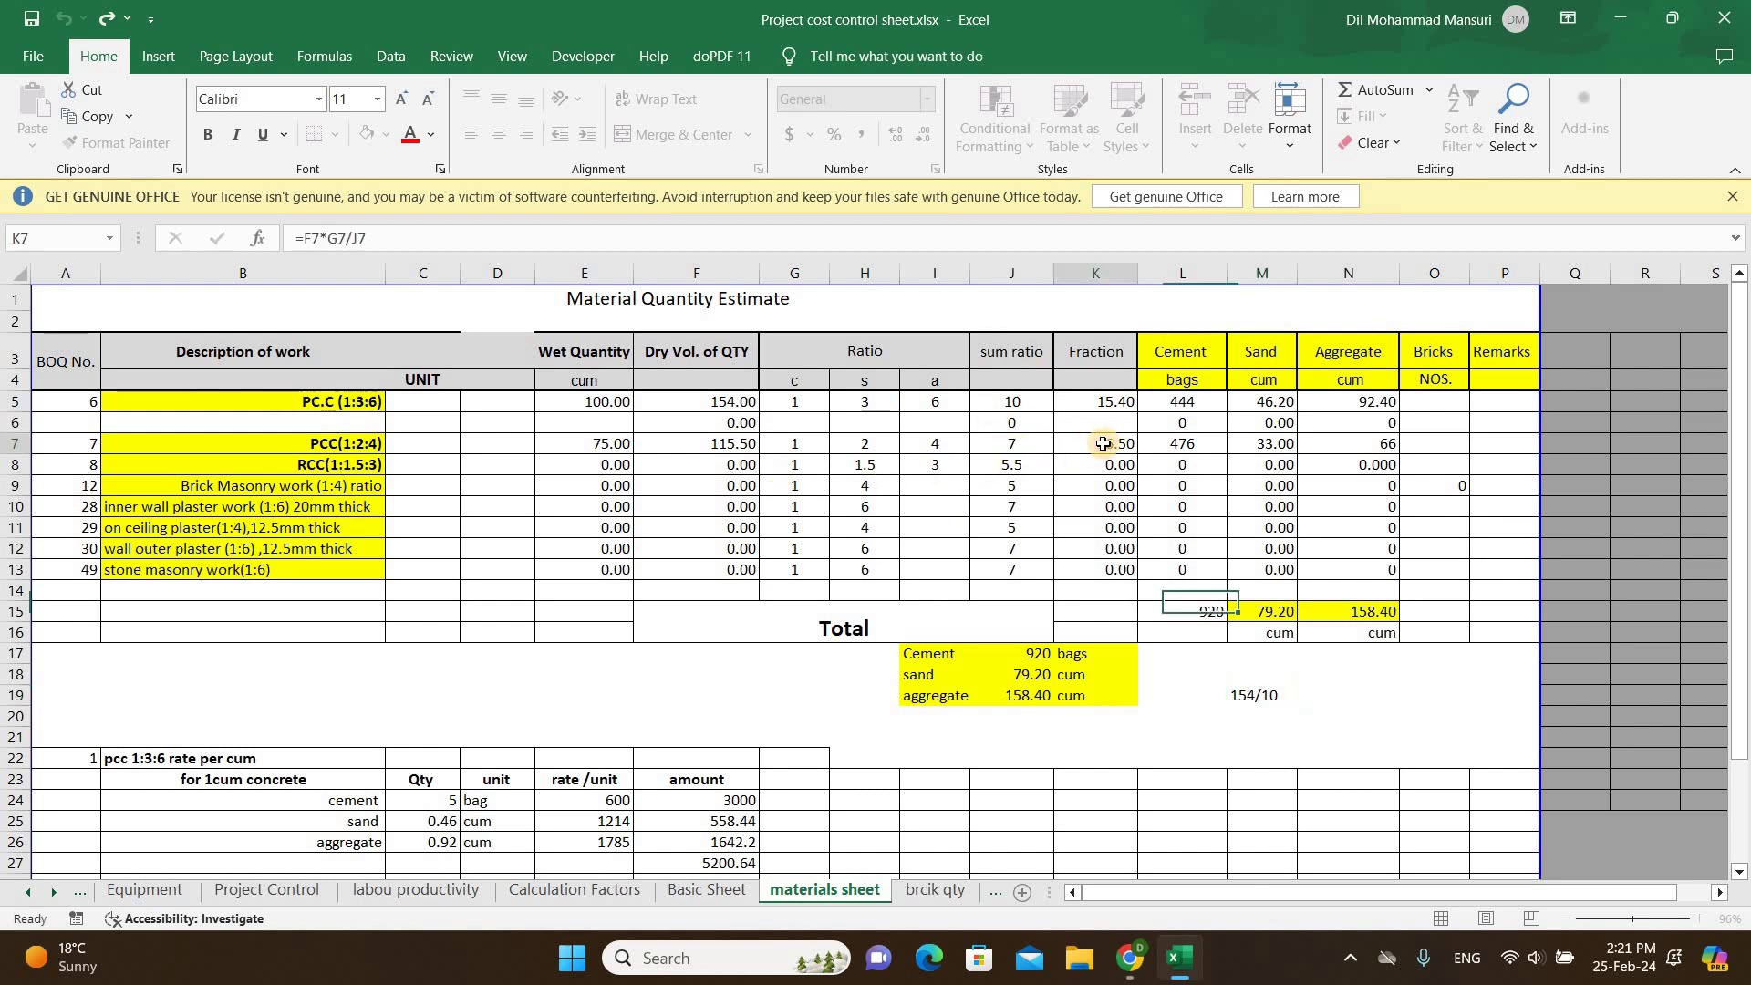
Step: Inspect the cement, sand and aggregate quantity formulas of the PCC(1:2:4) item in cells L7, M7 and N7
click(1202, 444)
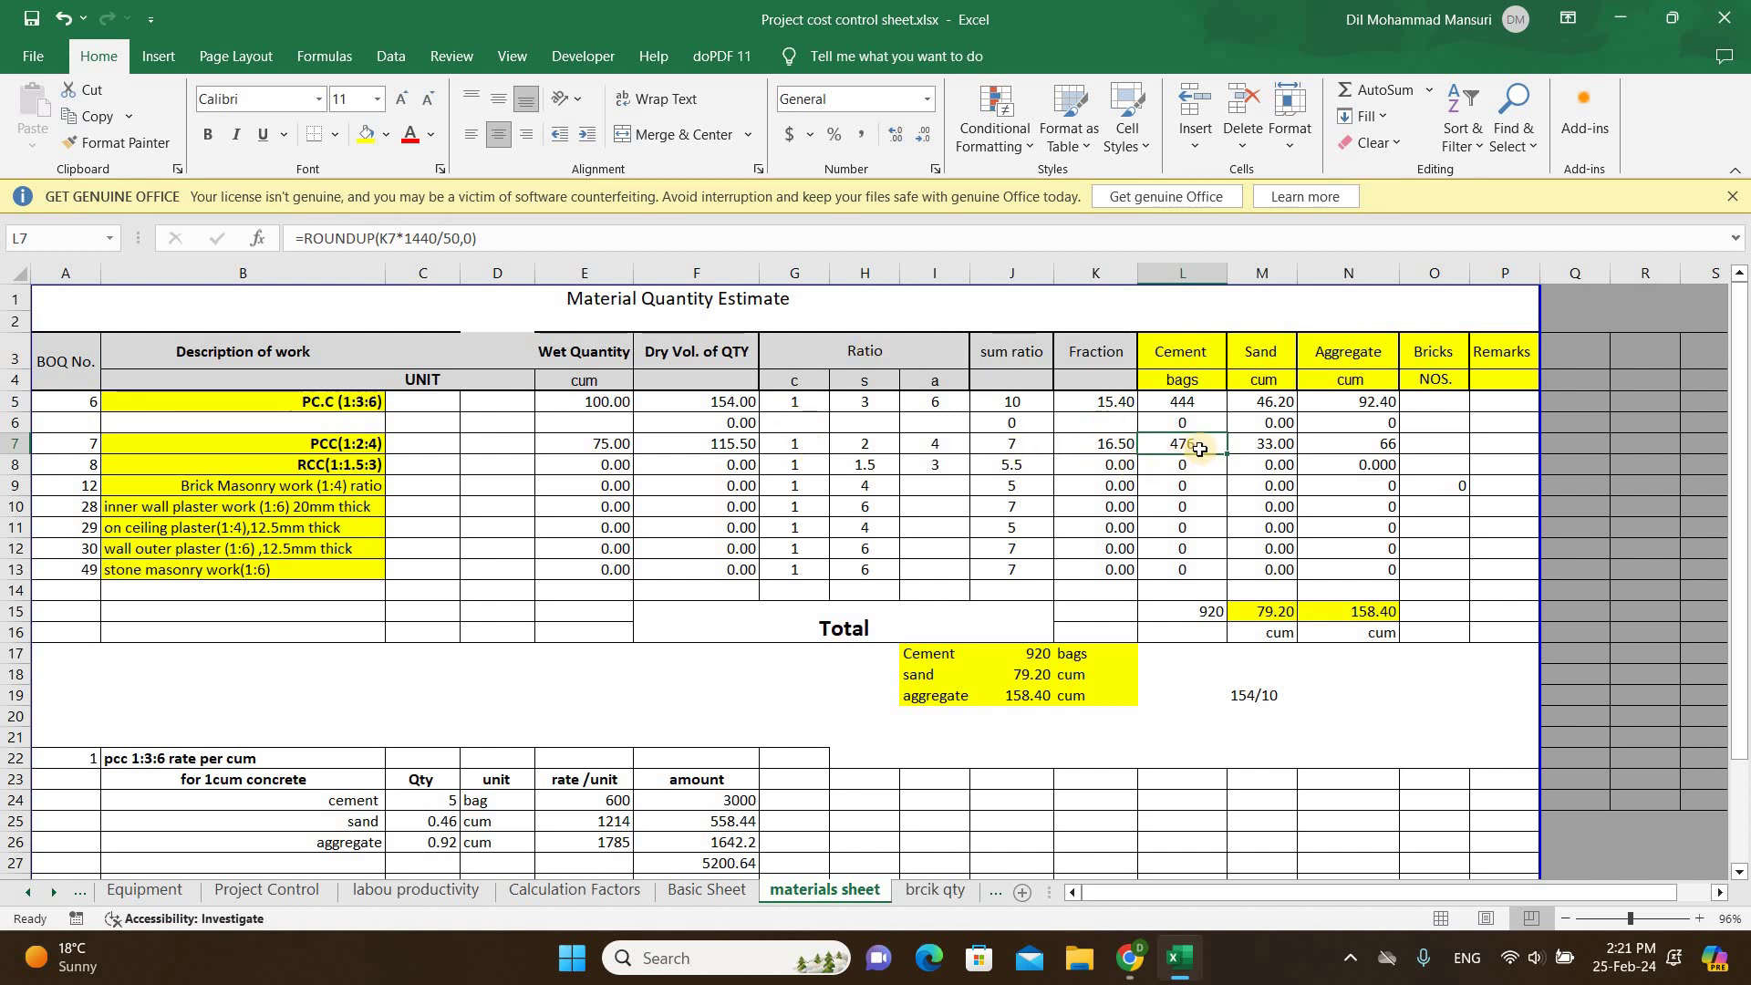
click(1269, 441)
double_click(1270, 441)
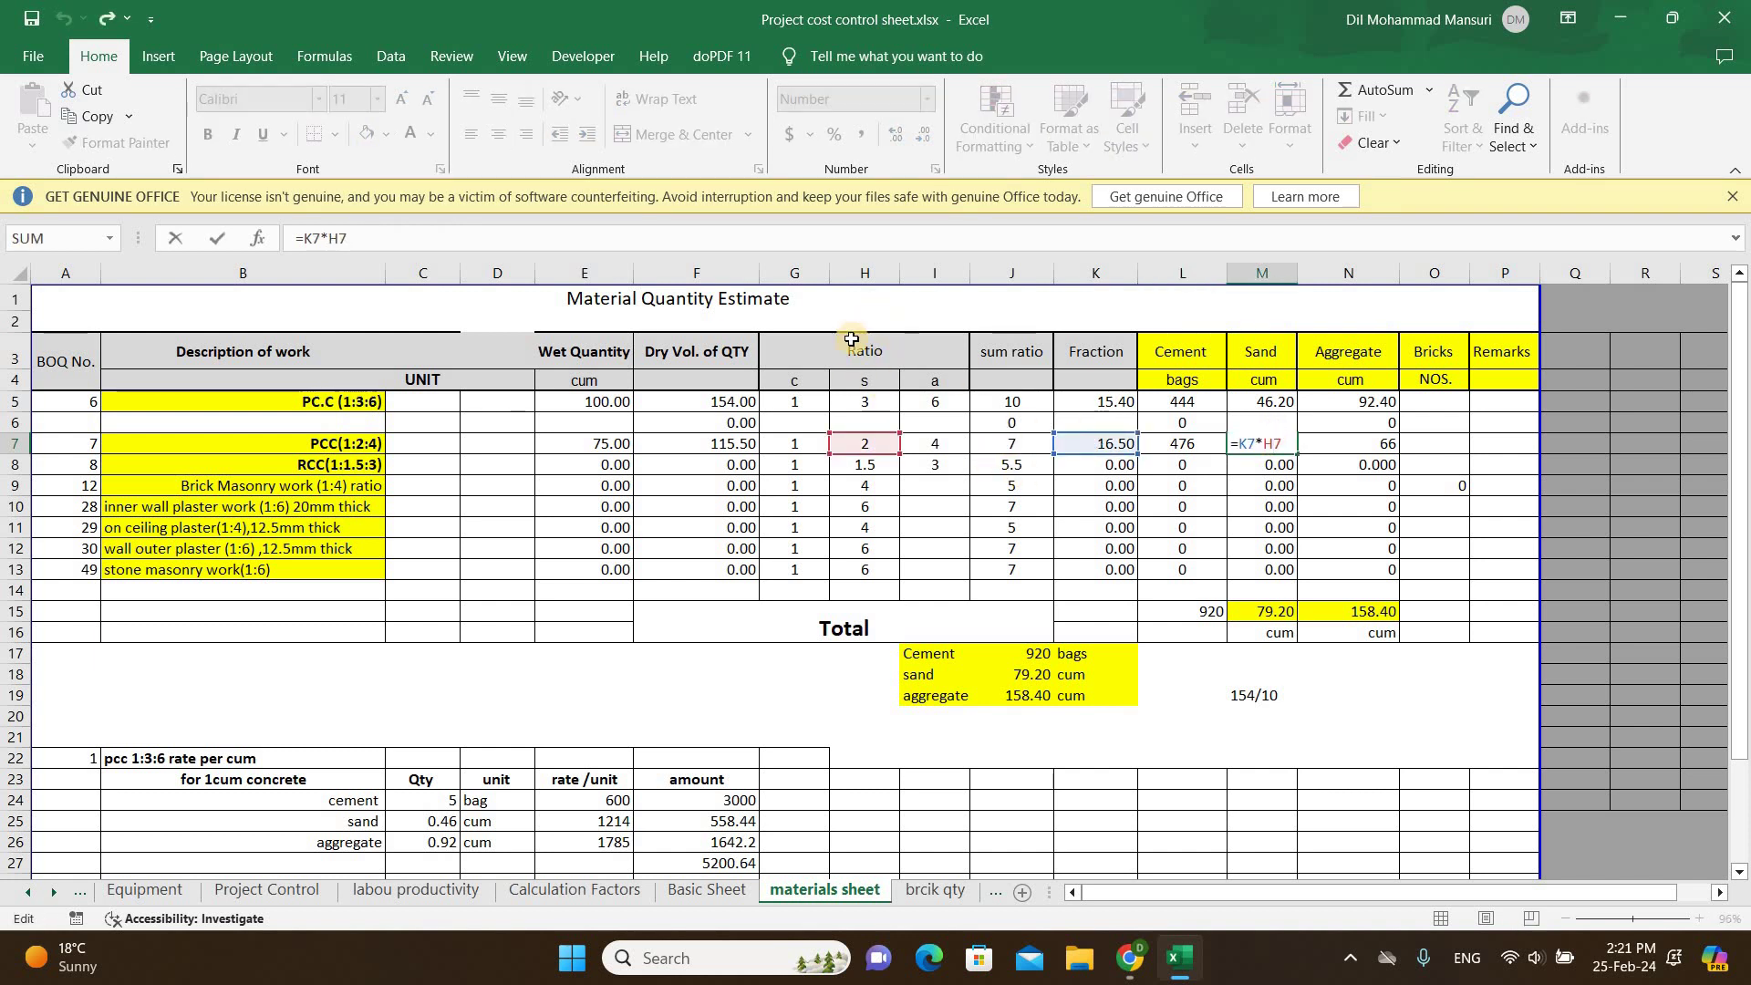
double_click(1366, 445)
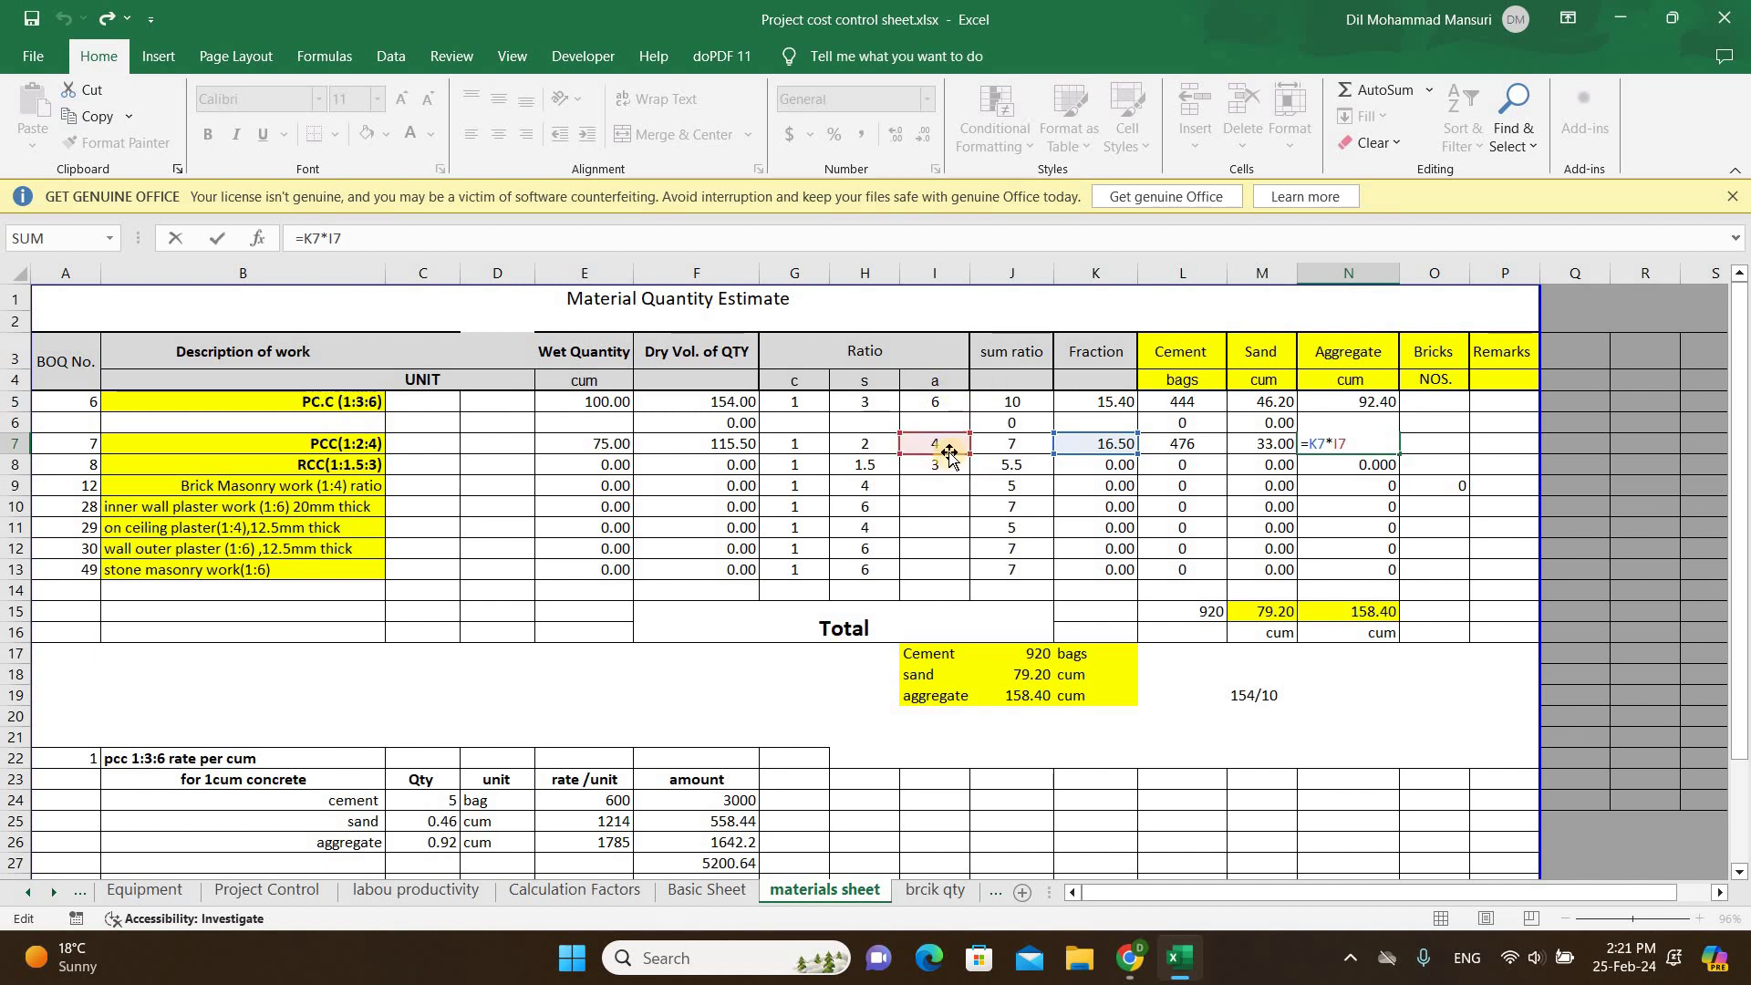
key(Return)
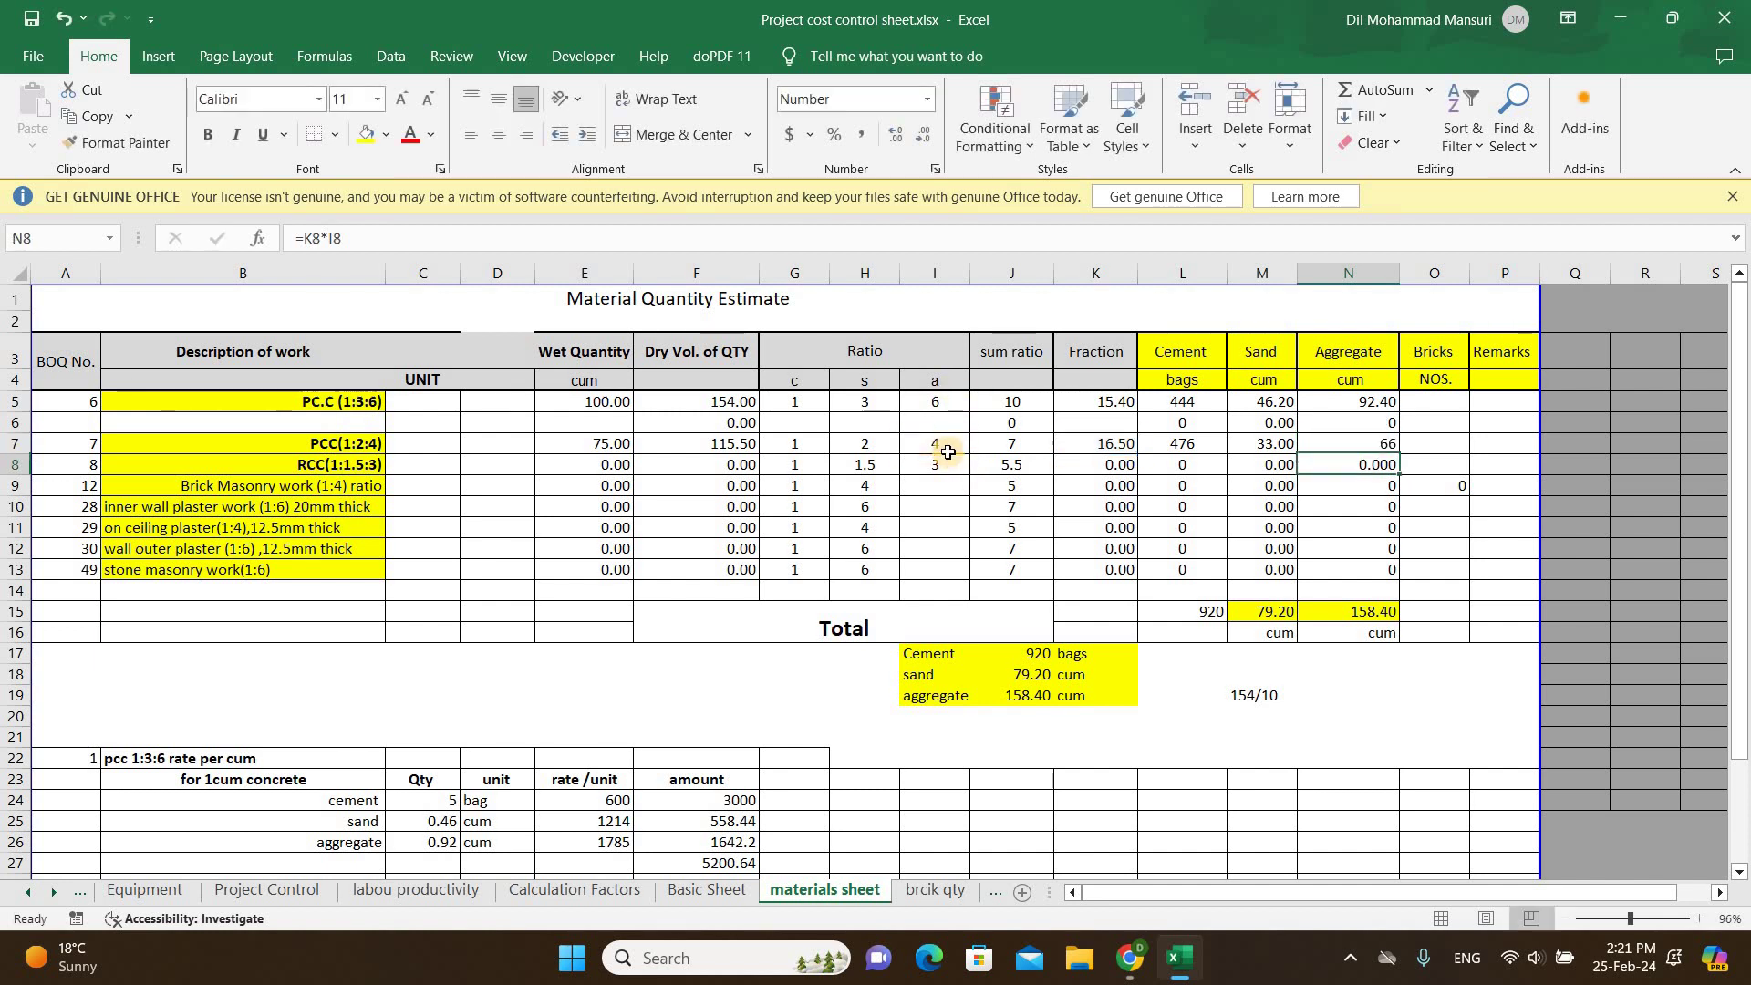
click(1412, 701)
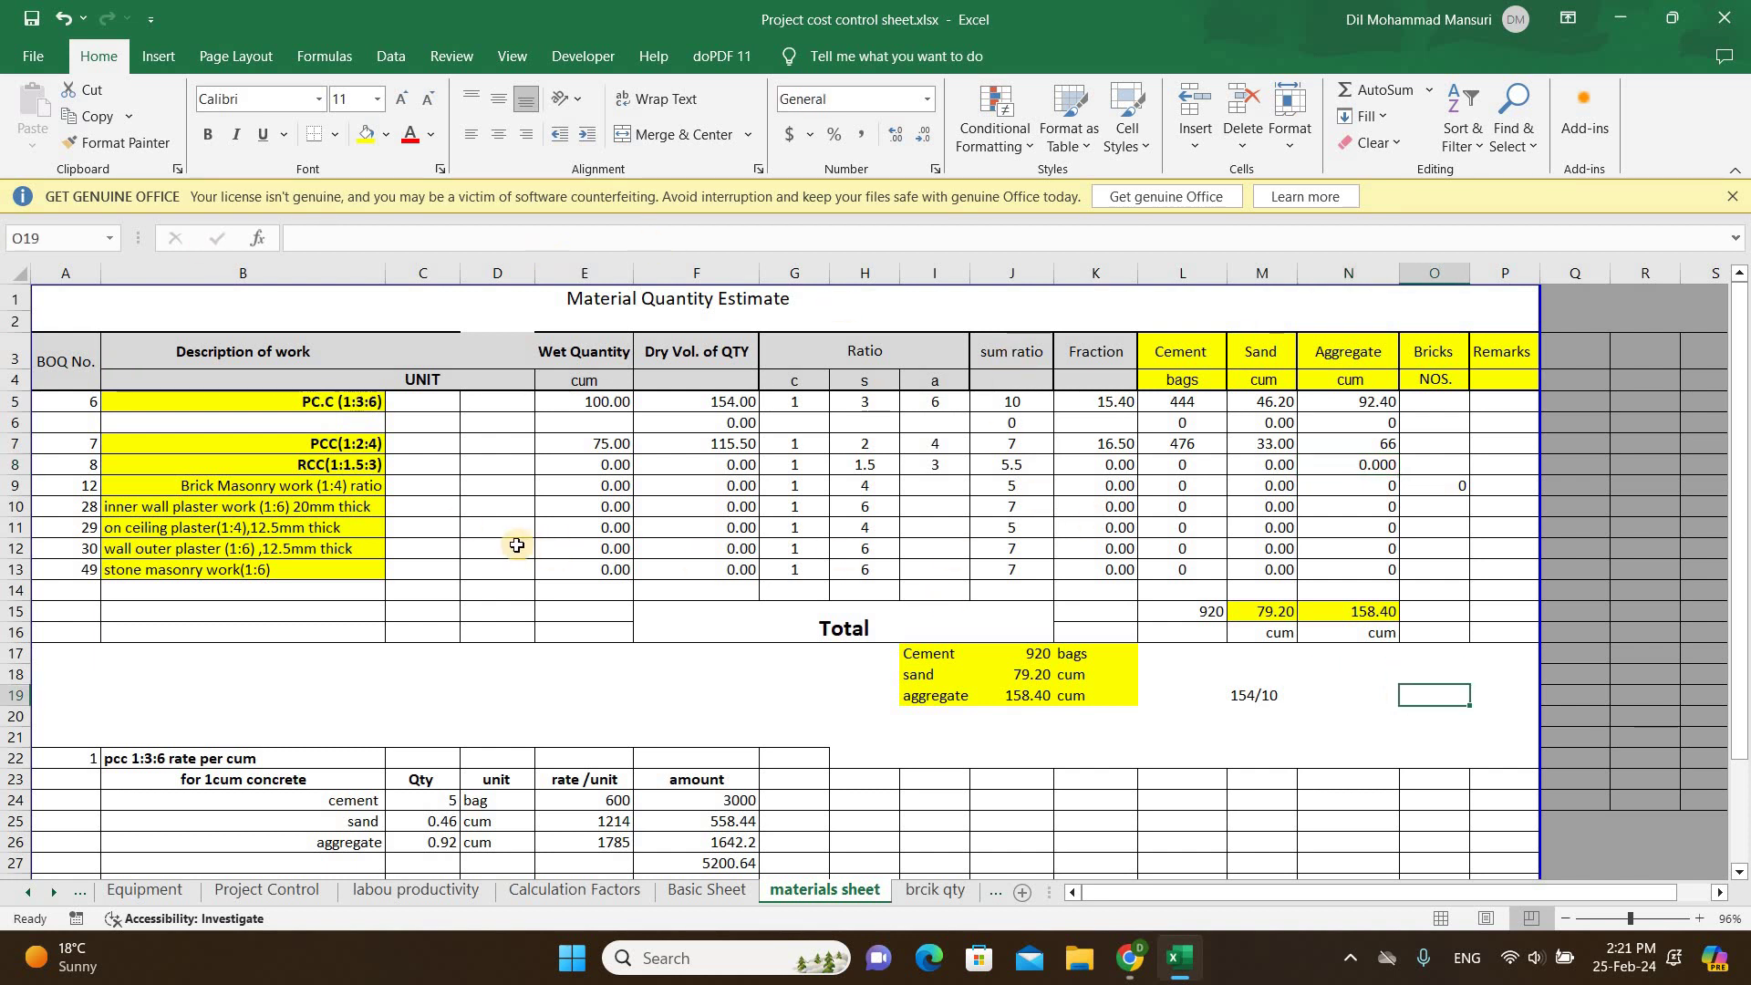
Step: Set the wet quantity of the Brick Masonry work (1:4) item to 50 cum in cell E9
click(357, 490)
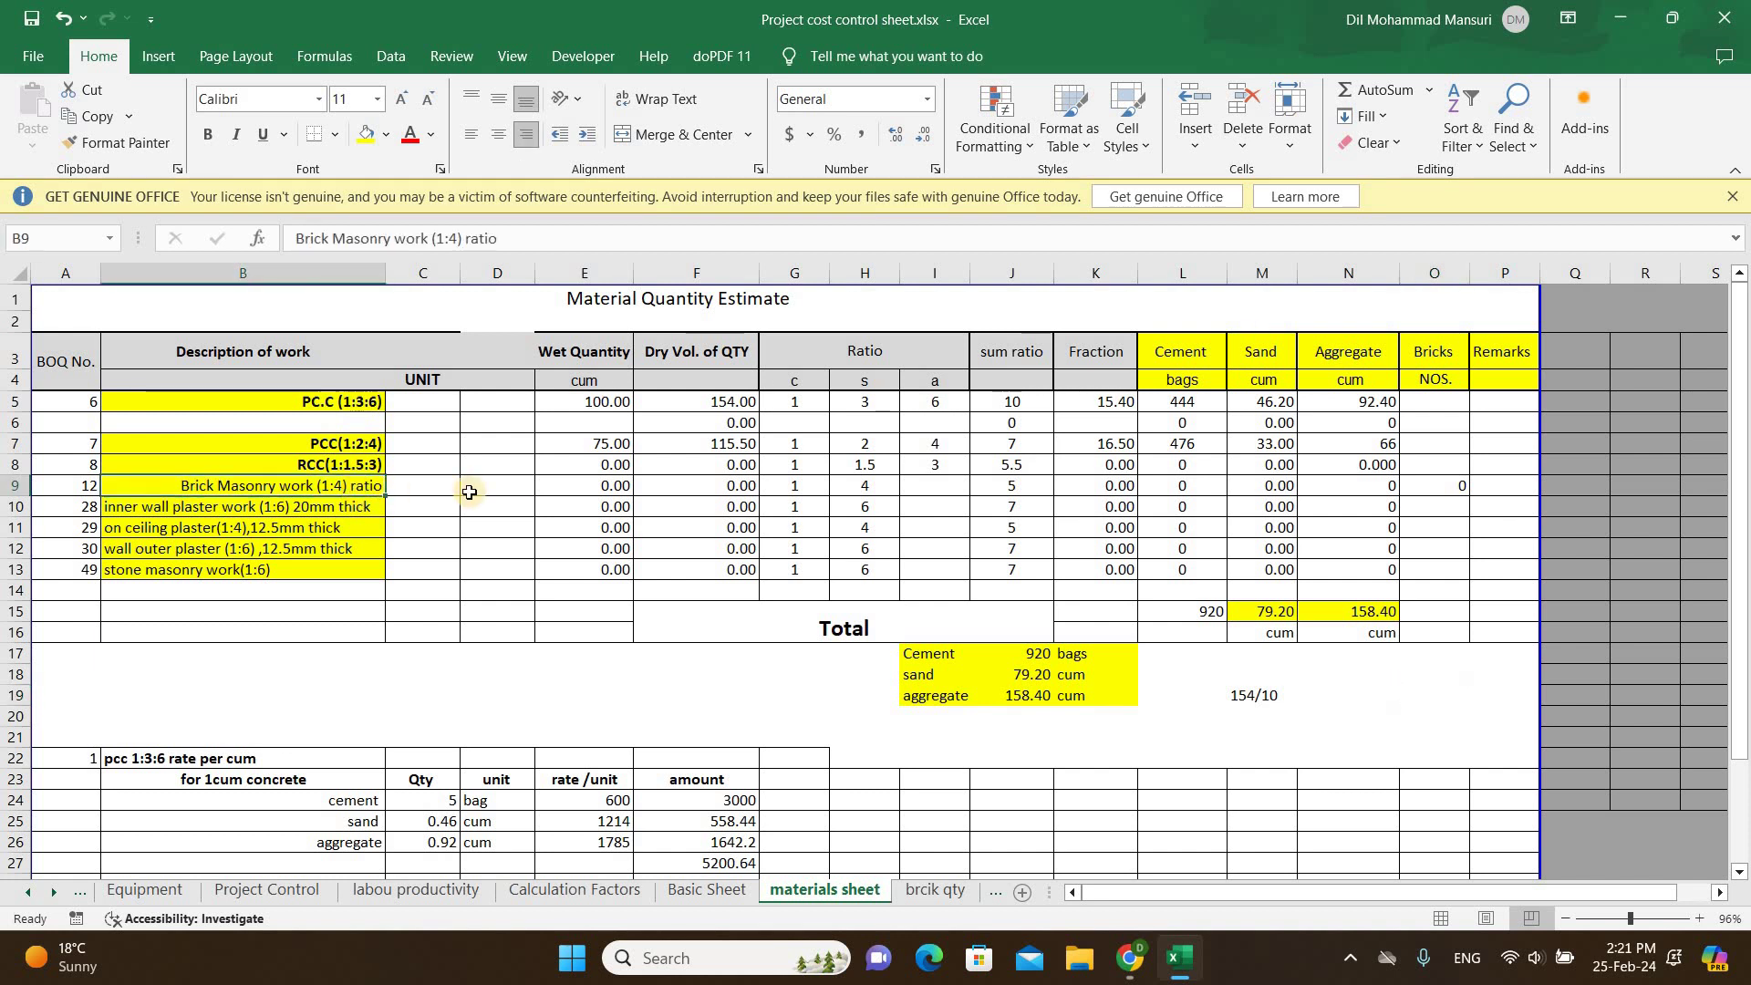
click(589, 488)
key(Right)
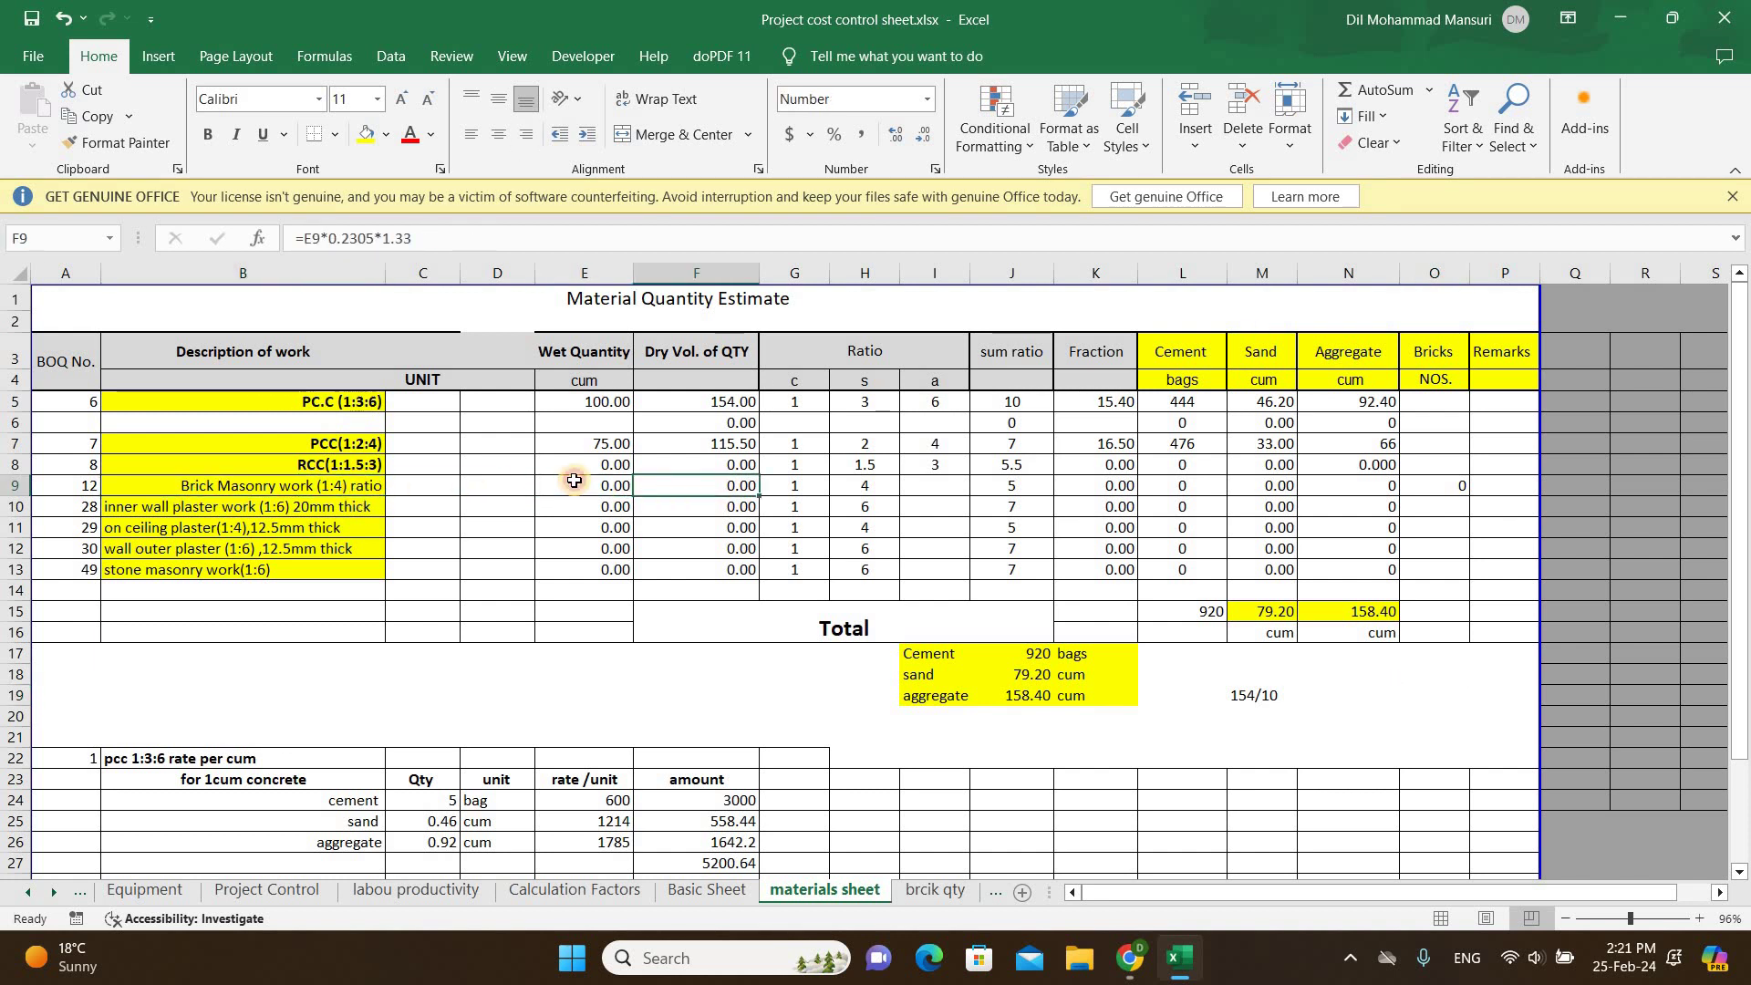
click(575, 482)
text(50)
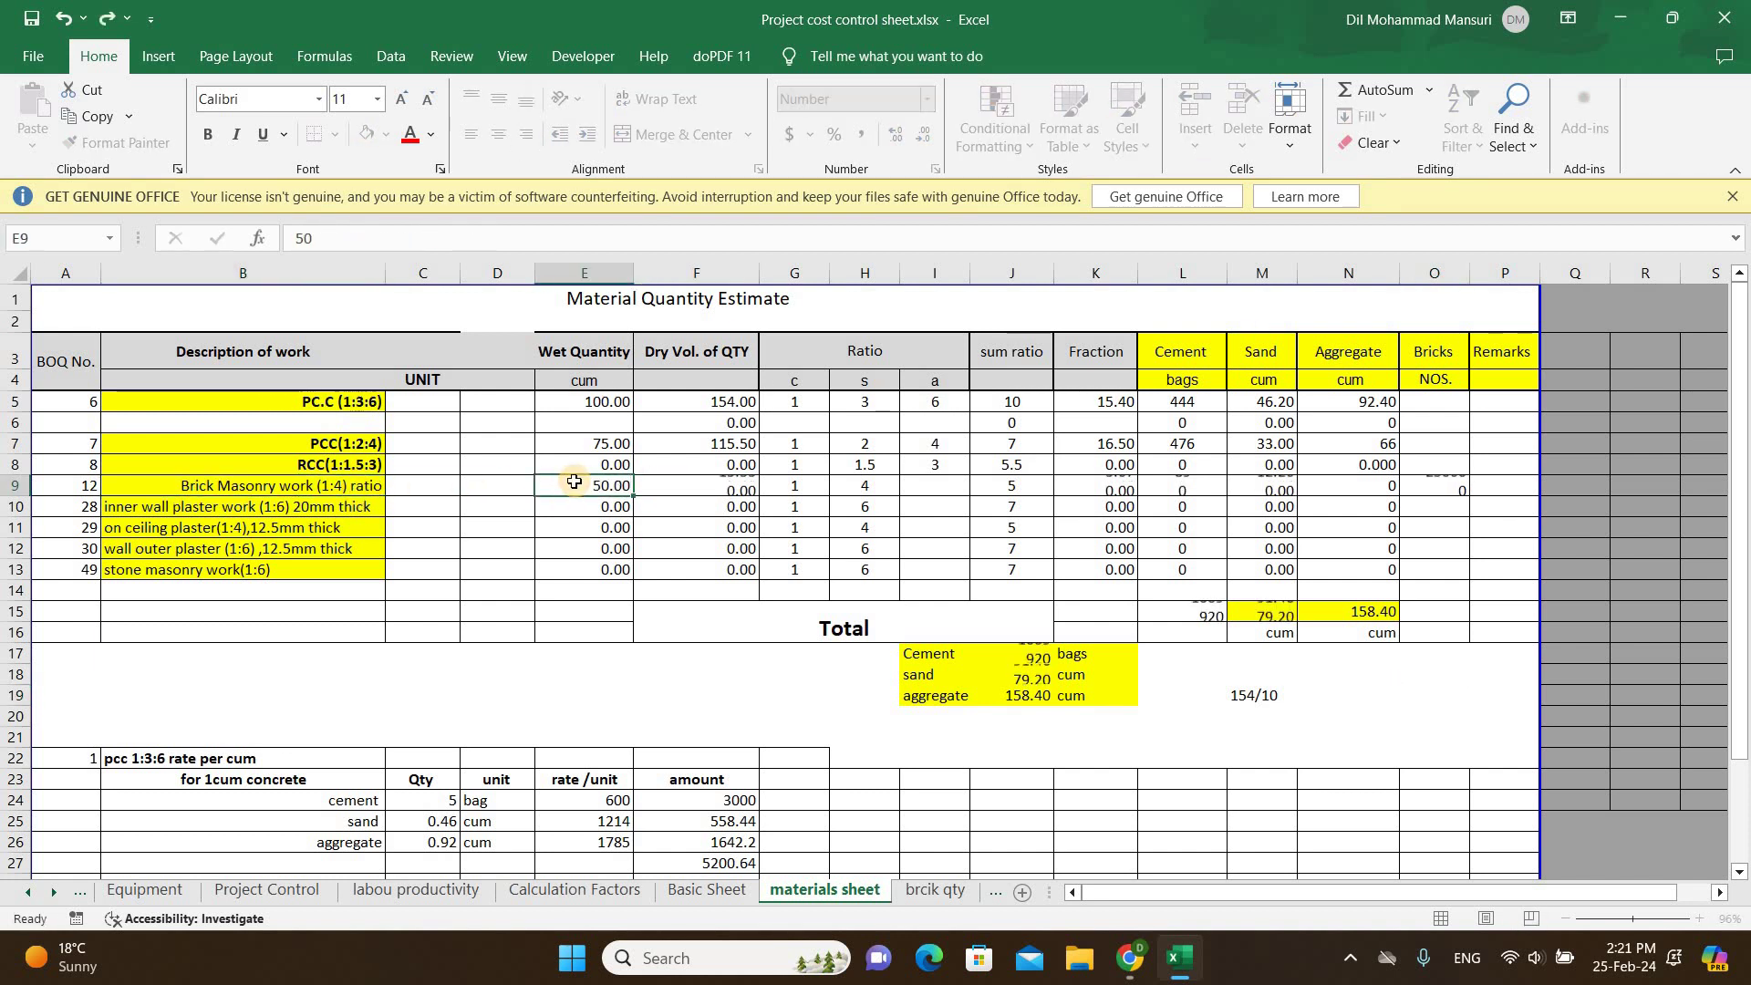
key(Return)
Step: Inspect the dry volume formula and the mix ratio values of the Brick Masonry work (1:4) item in row 9
click(736, 490)
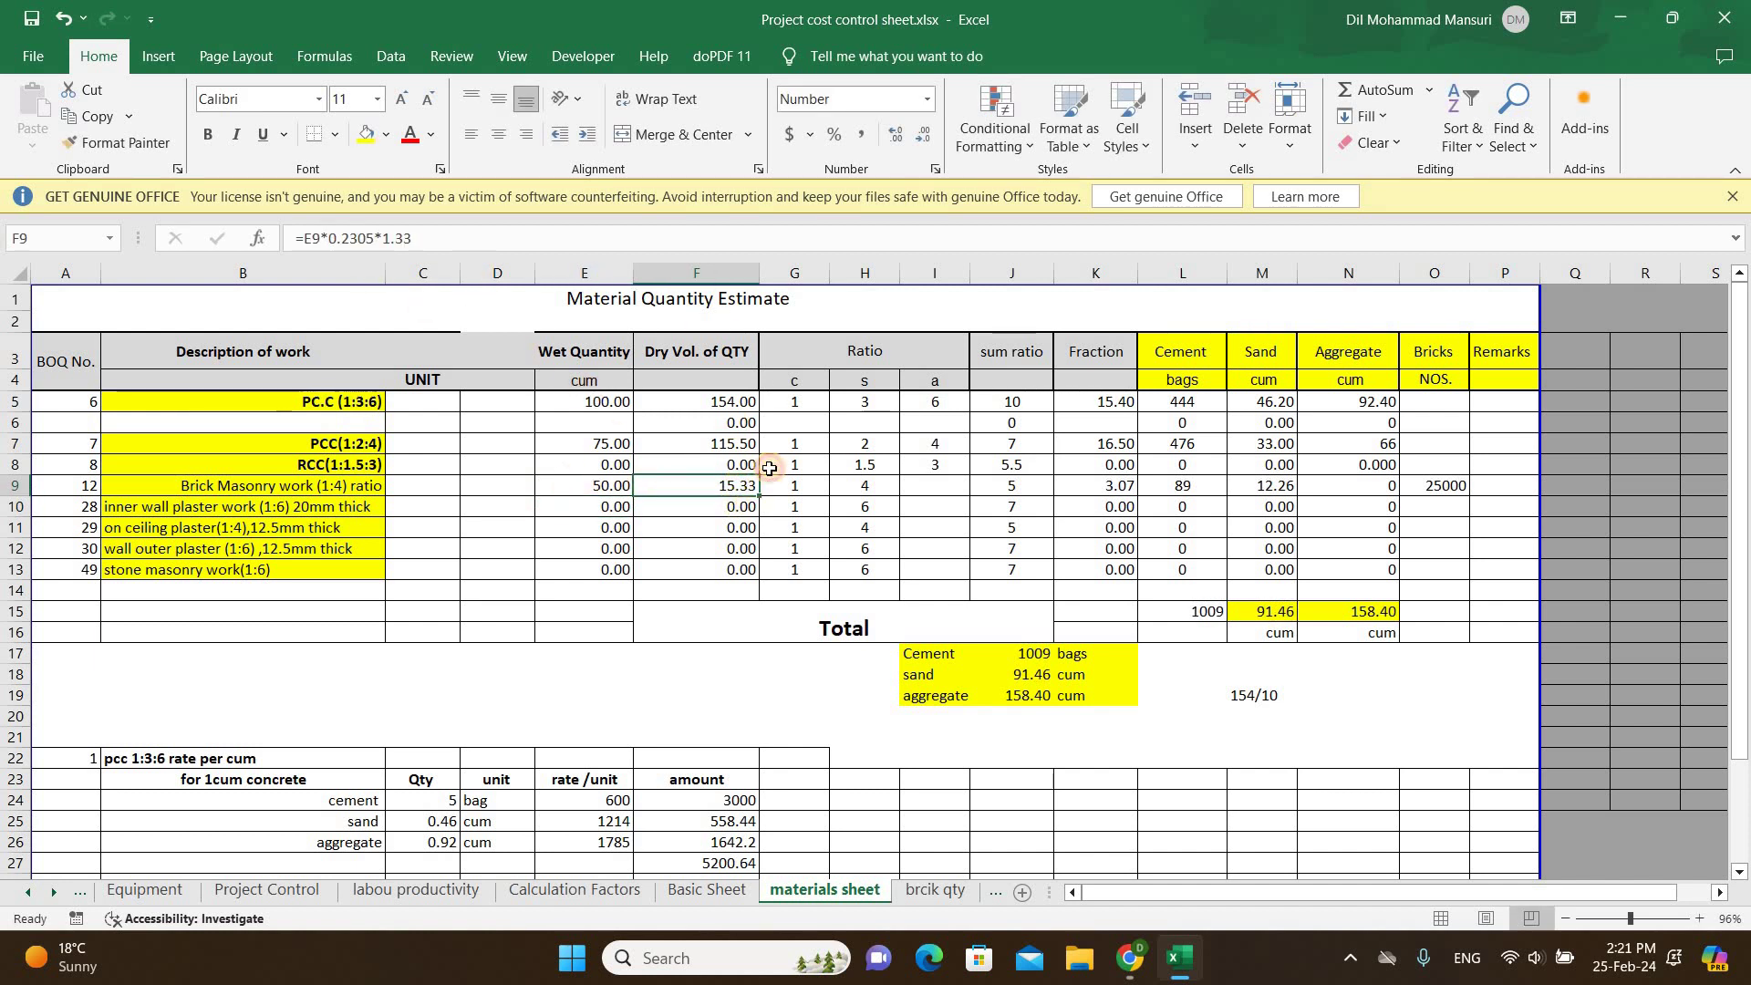
key(Left)
key(Right)
key(Right)
key(Right)
key(Right)
key(Right)
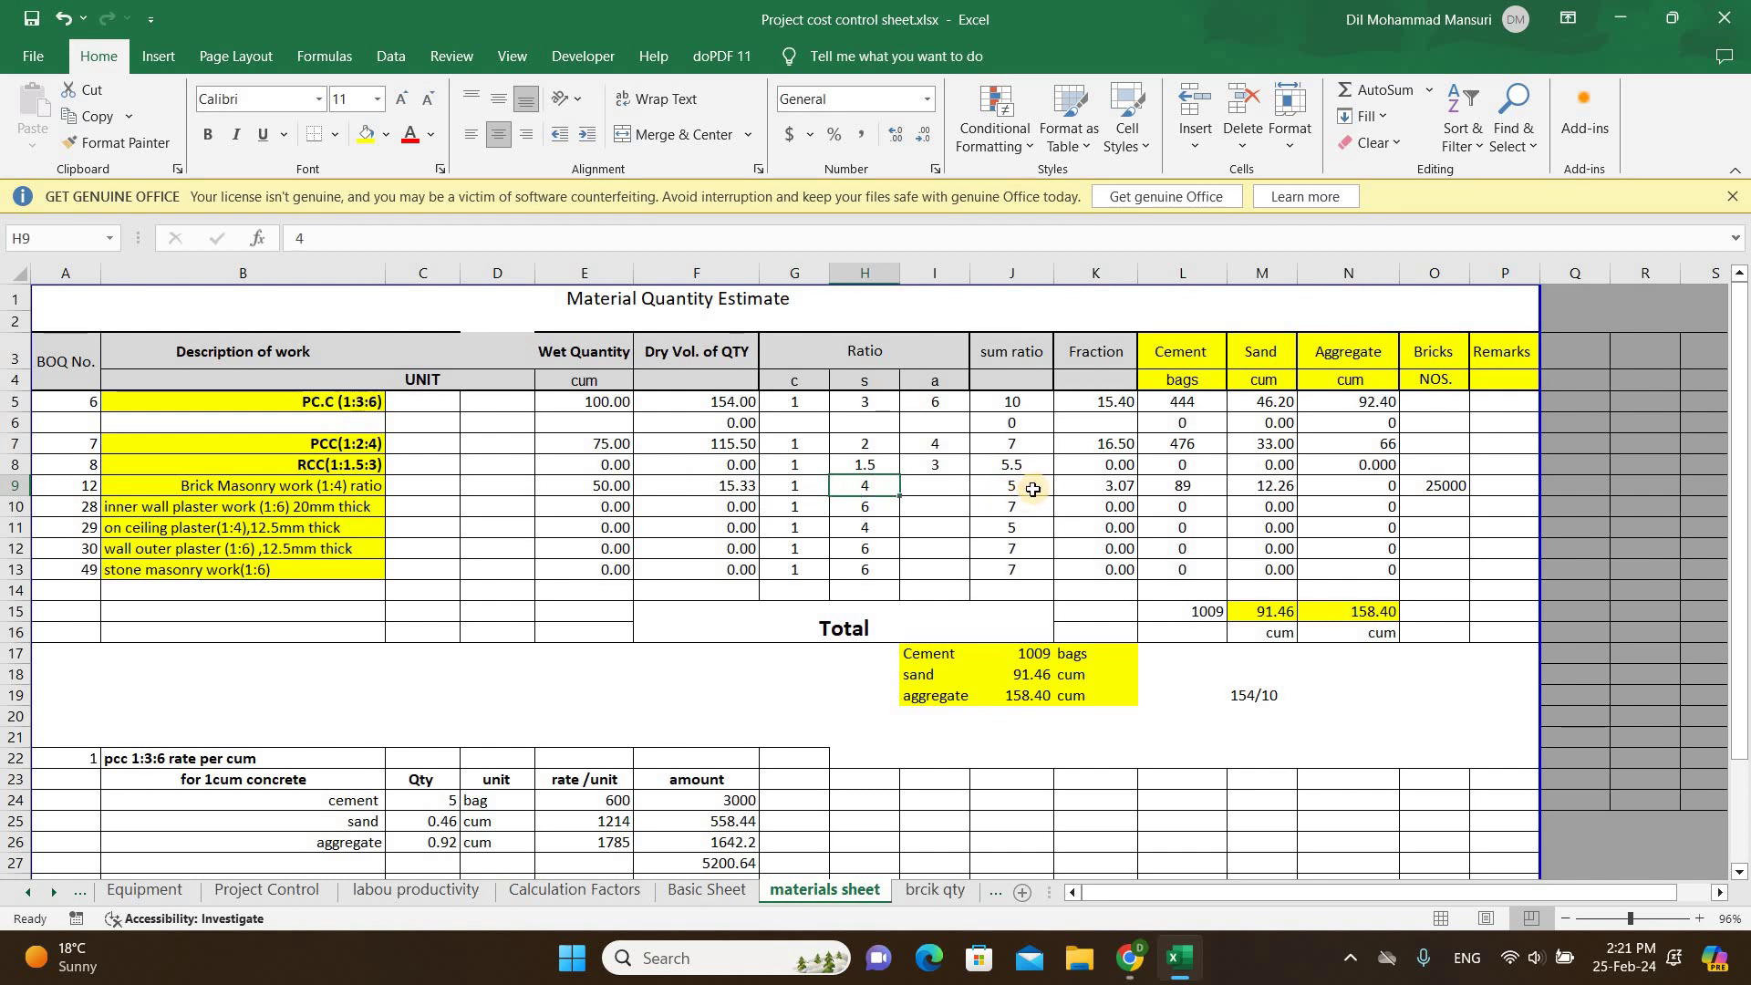
Step: Inspect the fraction formula and the cement, sand, aggregate and brick quantities of the Brick Masonry work item in row 9
double_click(1093, 483)
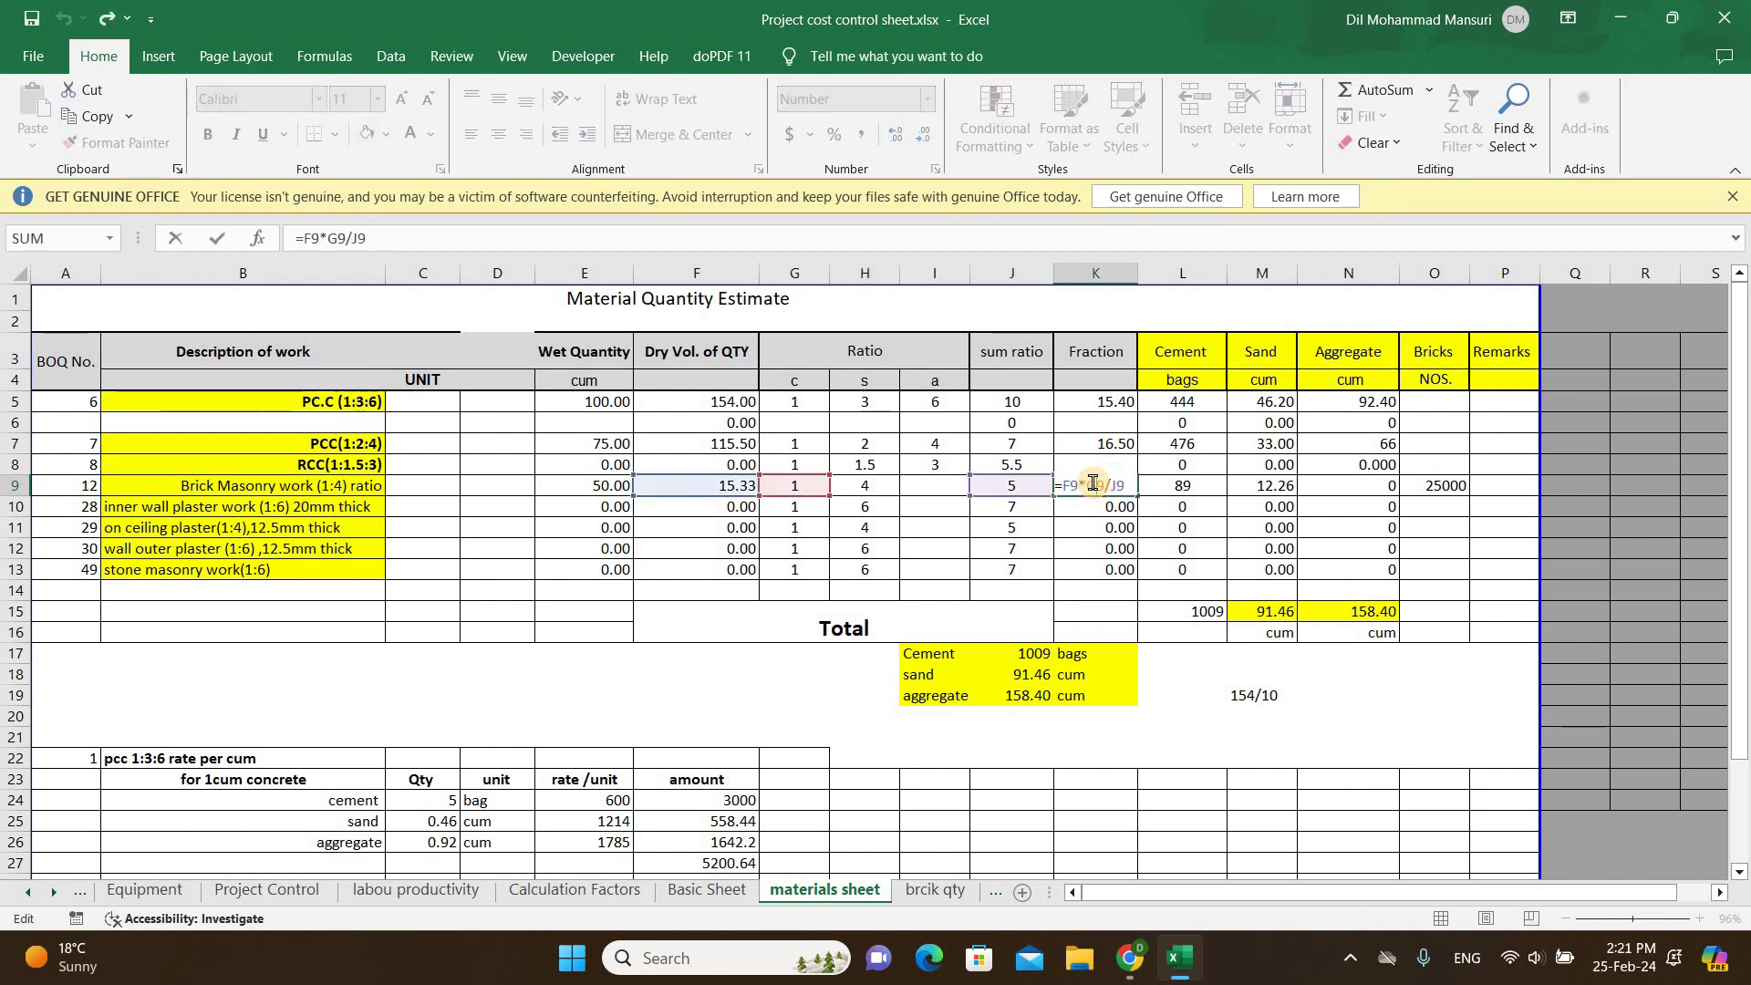
key(Return)
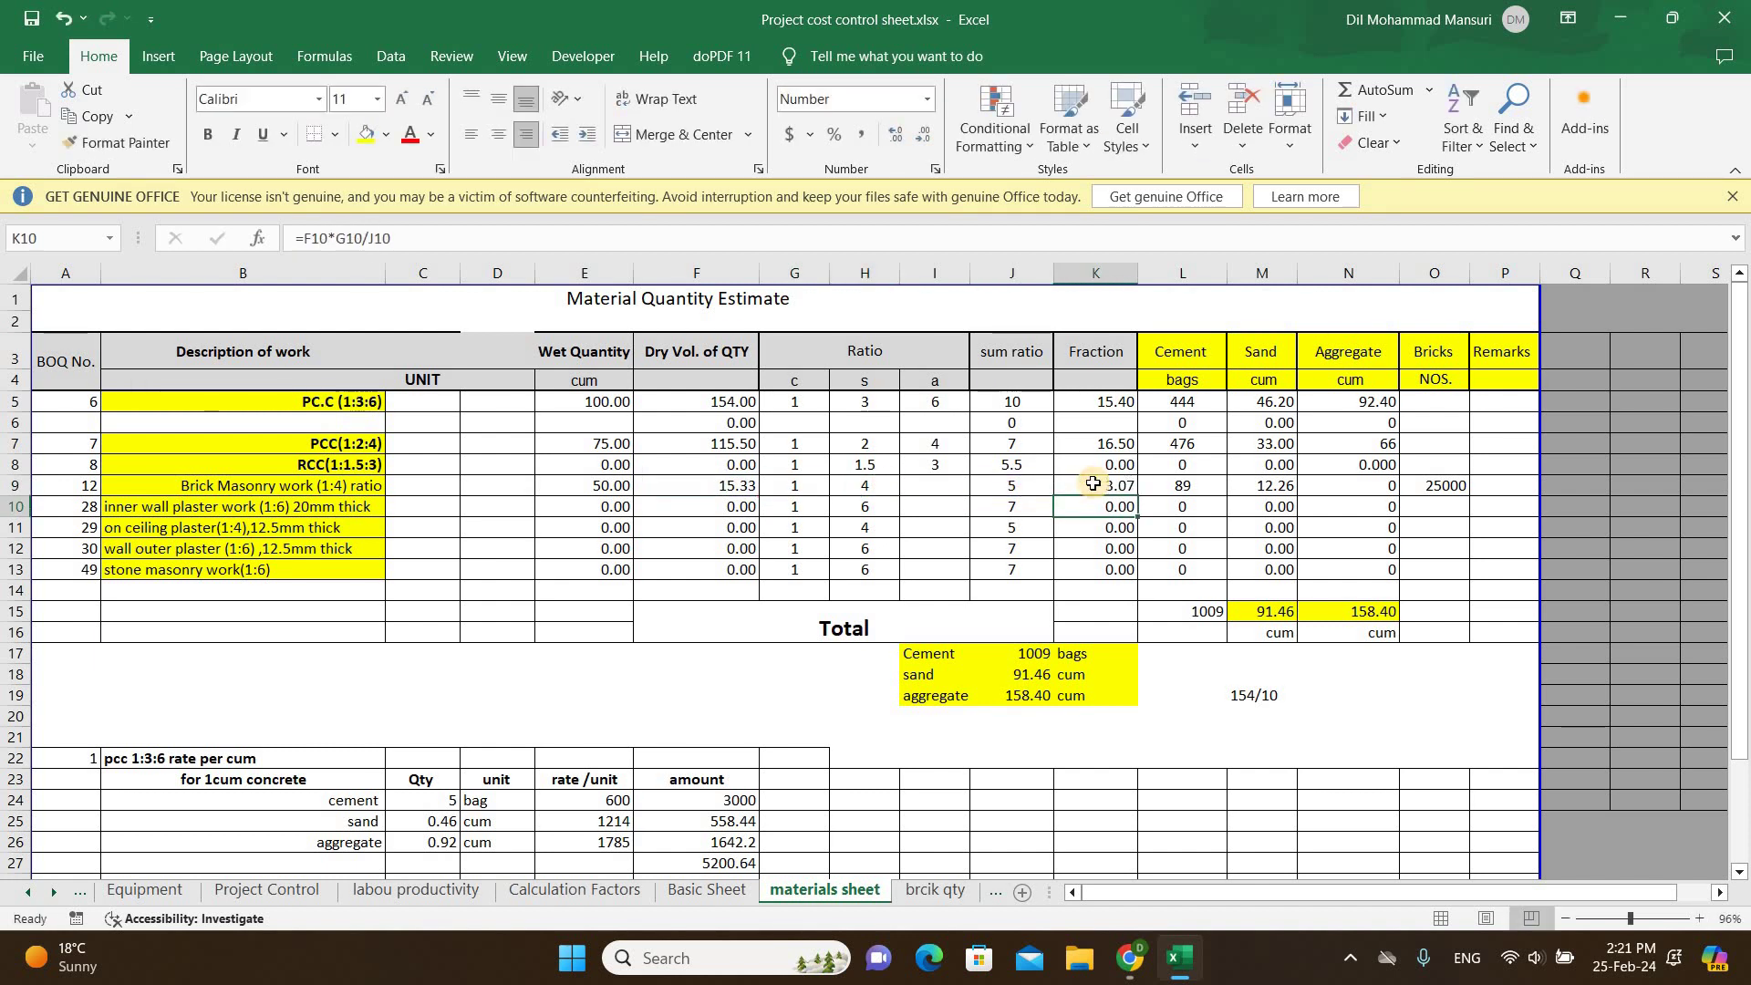
click(1197, 485)
key(Right)
key(Right)
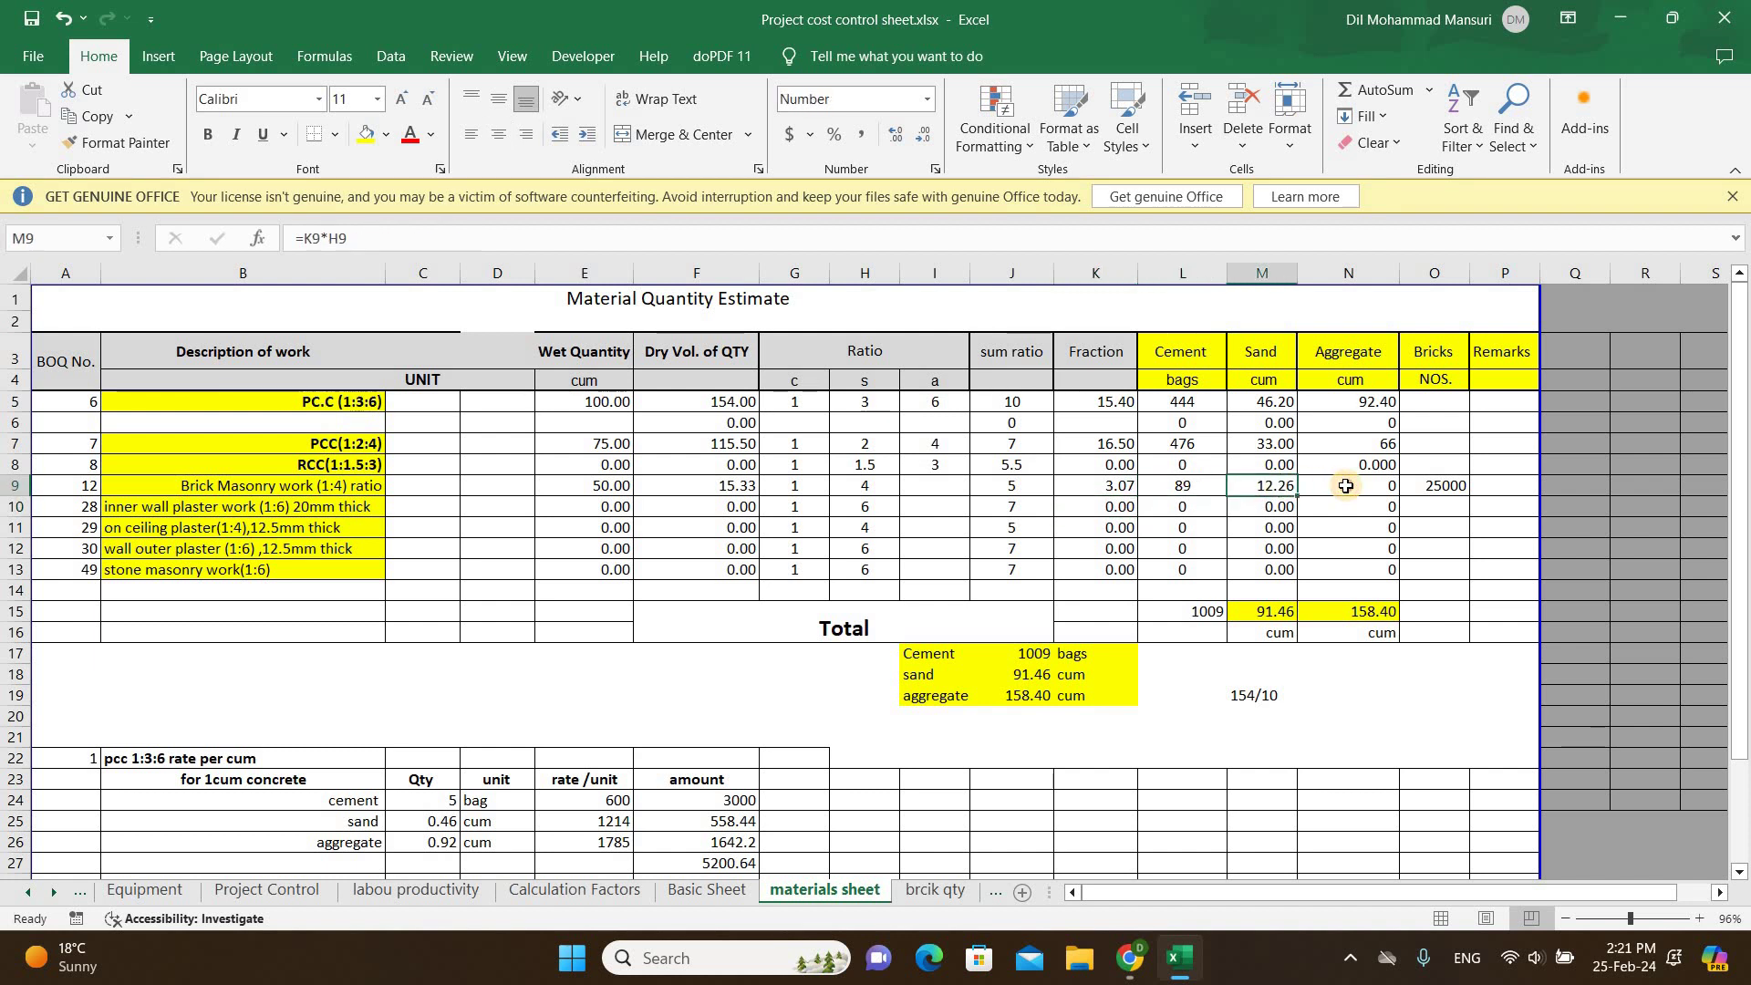
key(Right)
key(Right)
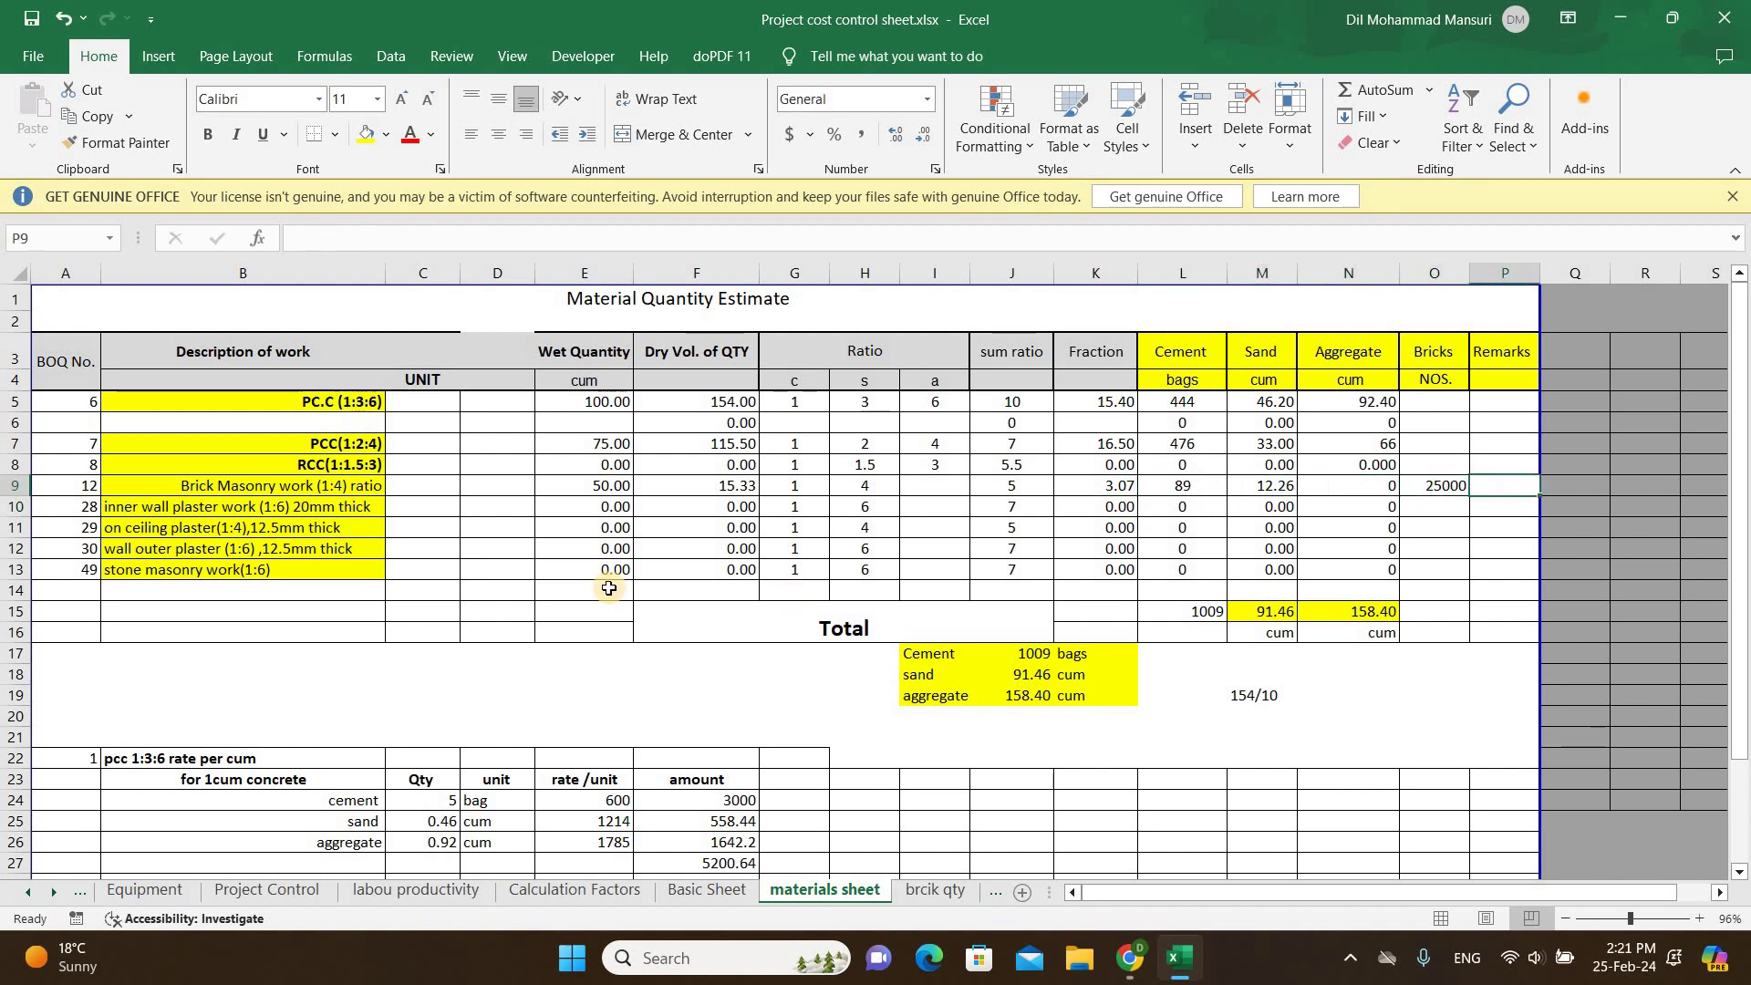
Step: Recheck the brick masonry dry volume formula in F9 against the wet quantity in E9
click(264, 485)
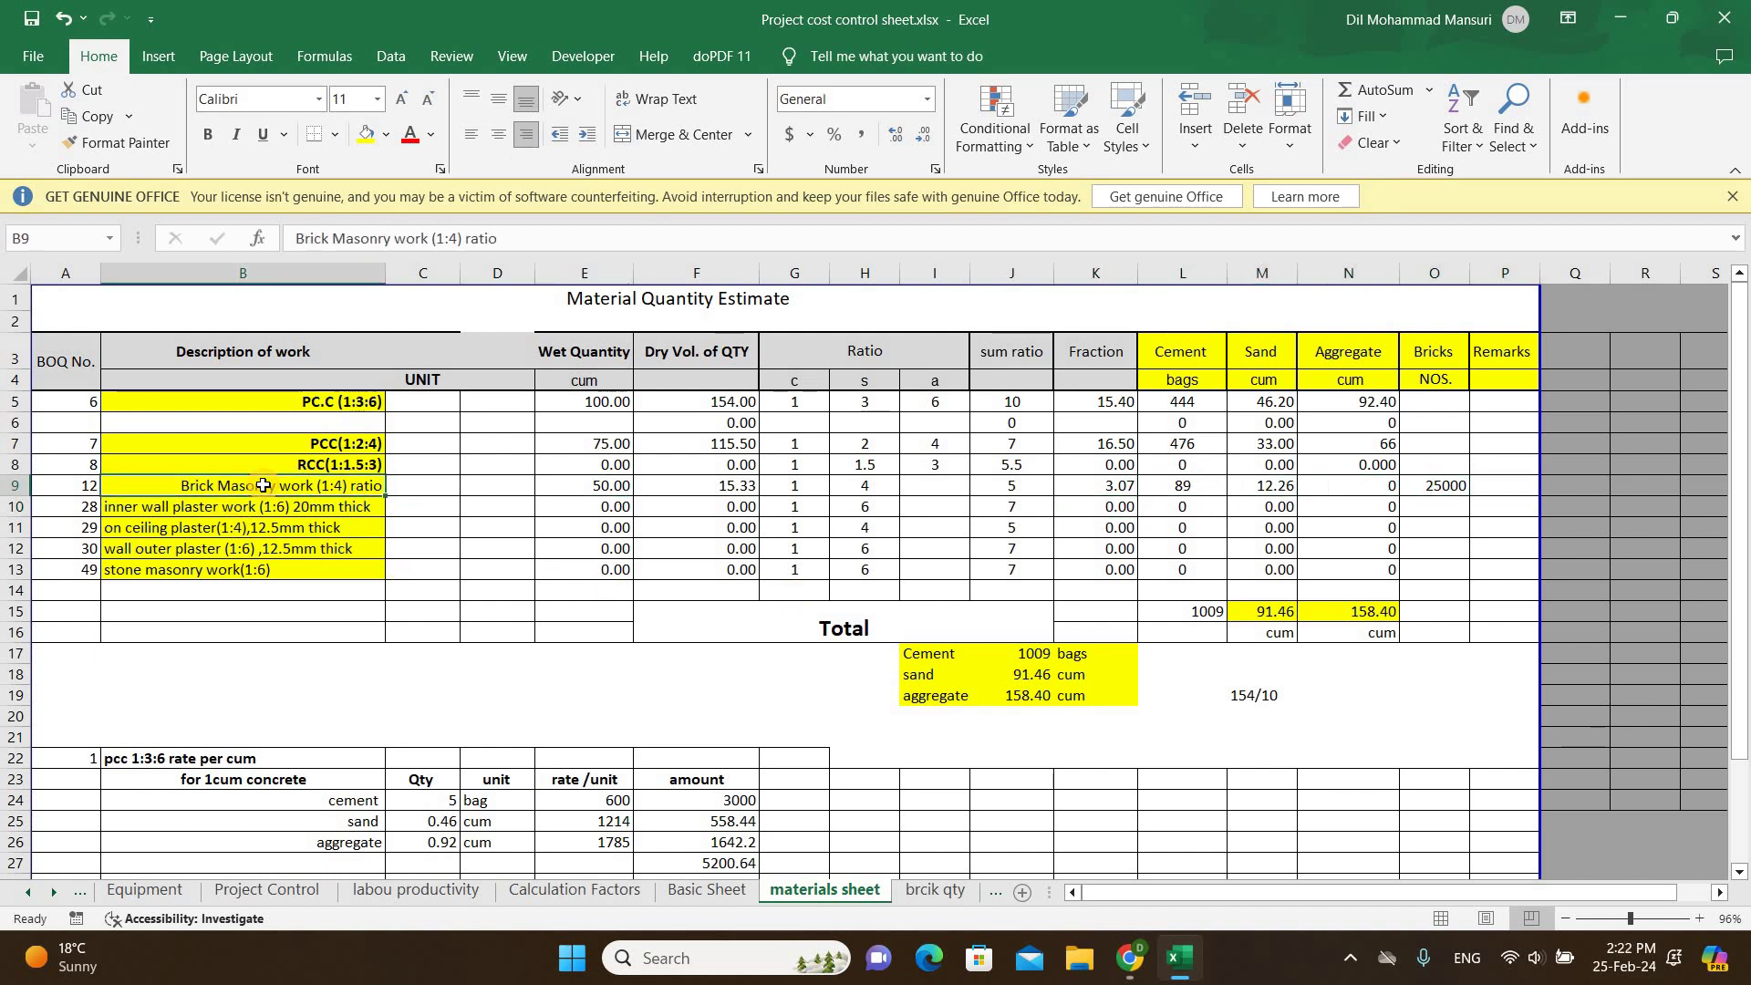
click(738, 483)
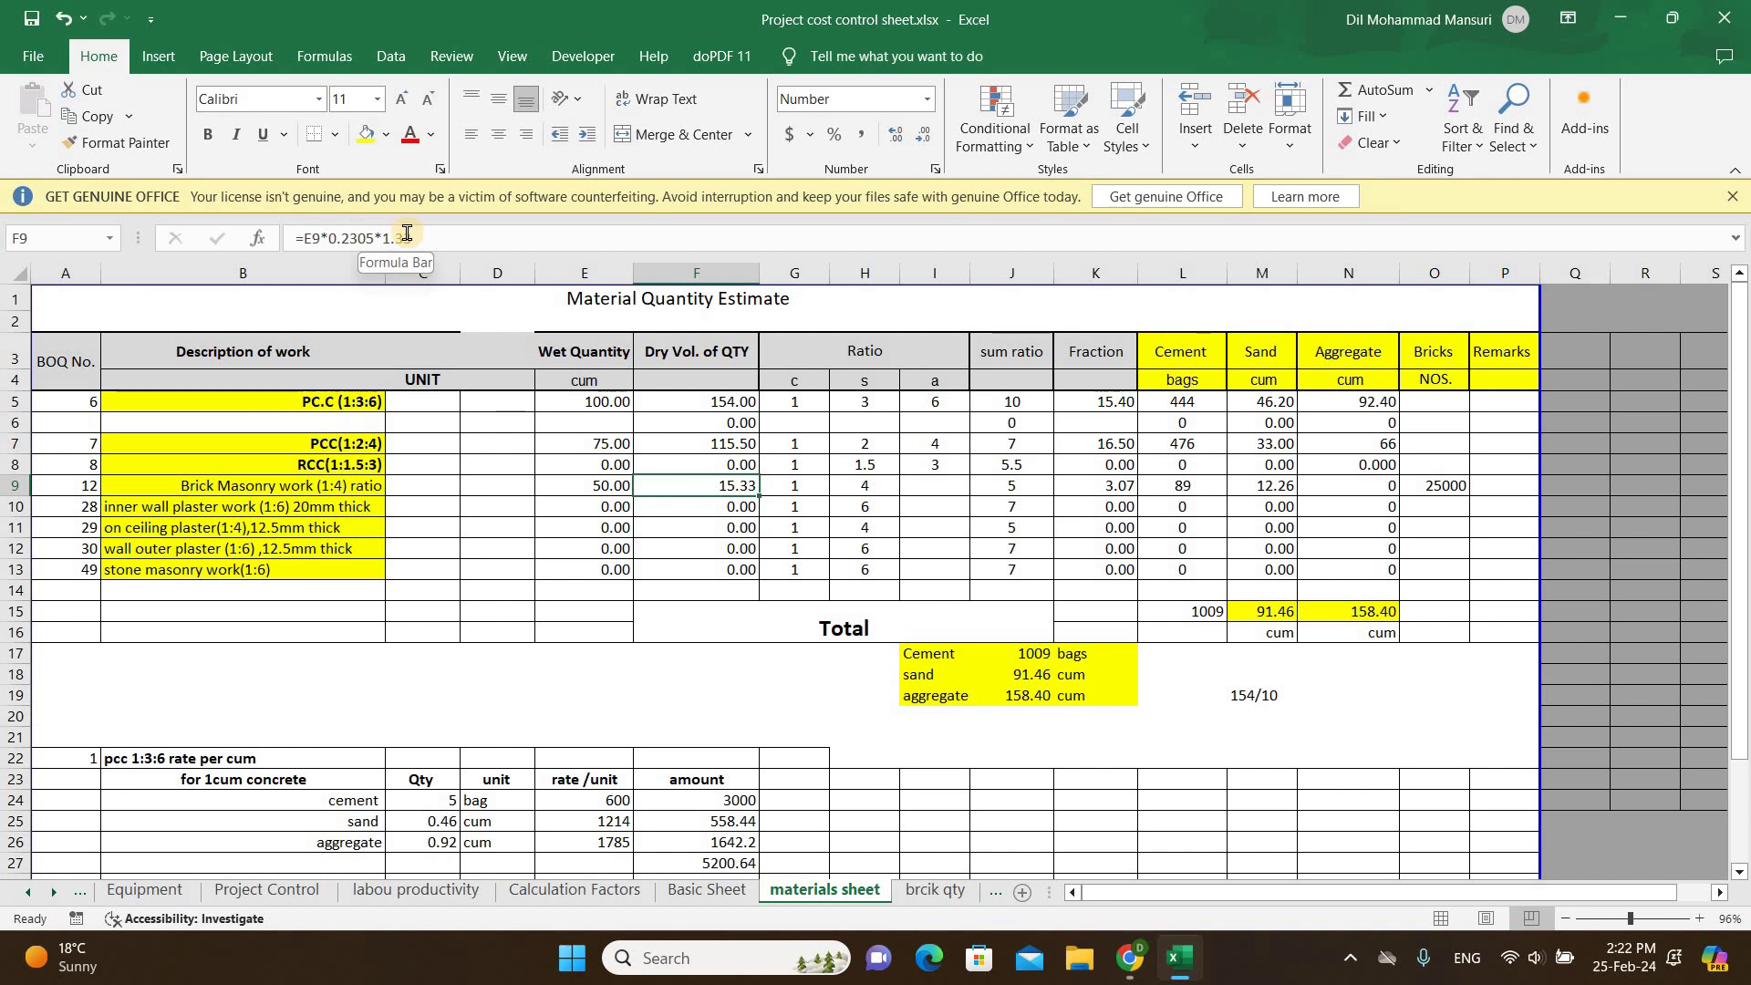
click(578, 486)
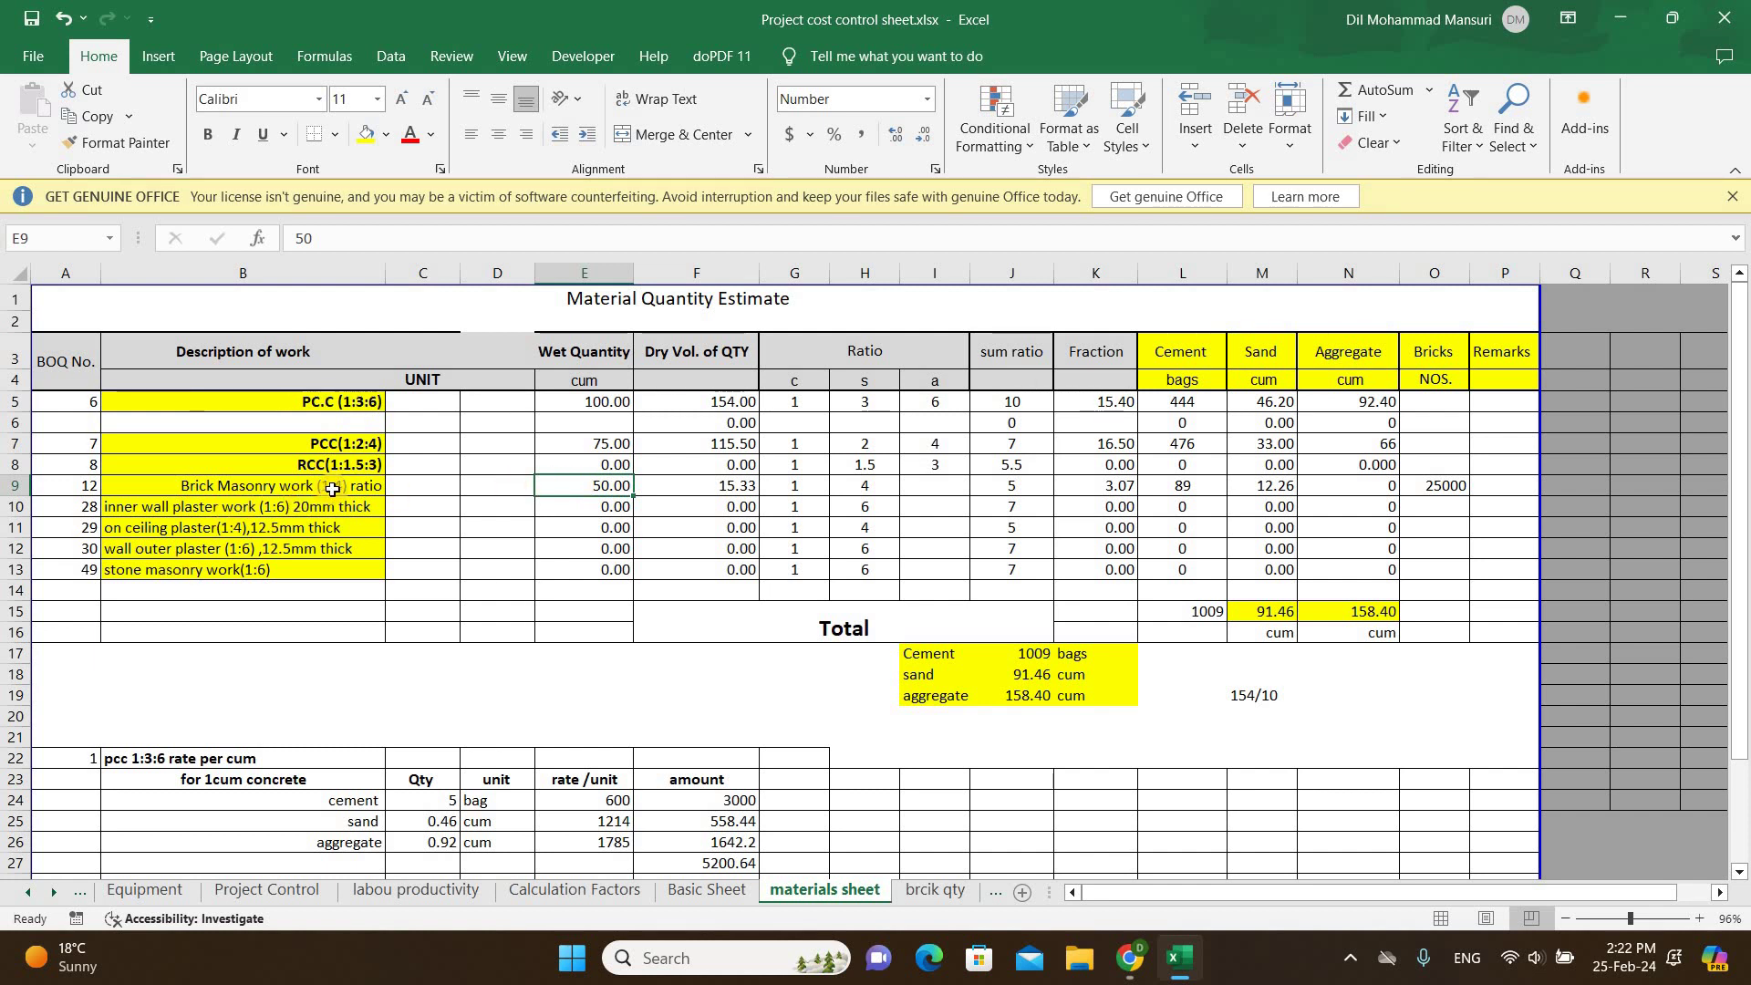
Step: Review the descriptions of the plaster and stone masonry items below the brick masonry row in column B
click(274, 488)
click(175, 511)
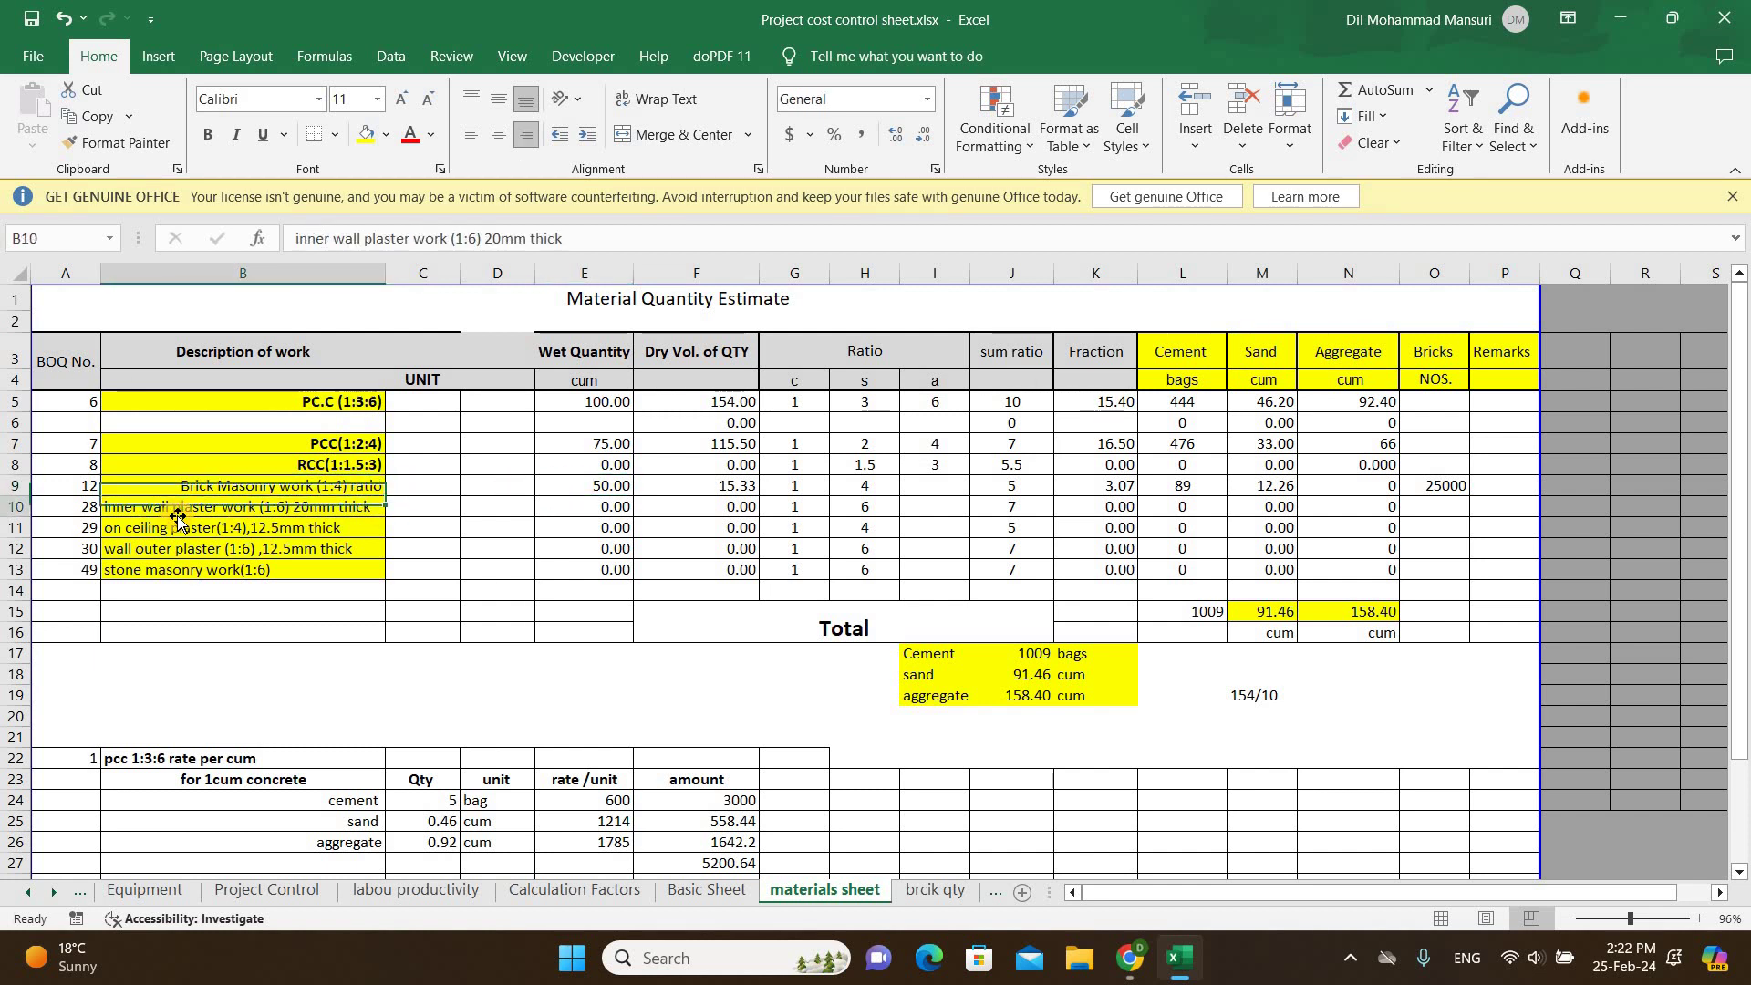
click(290, 528)
click(329, 508)
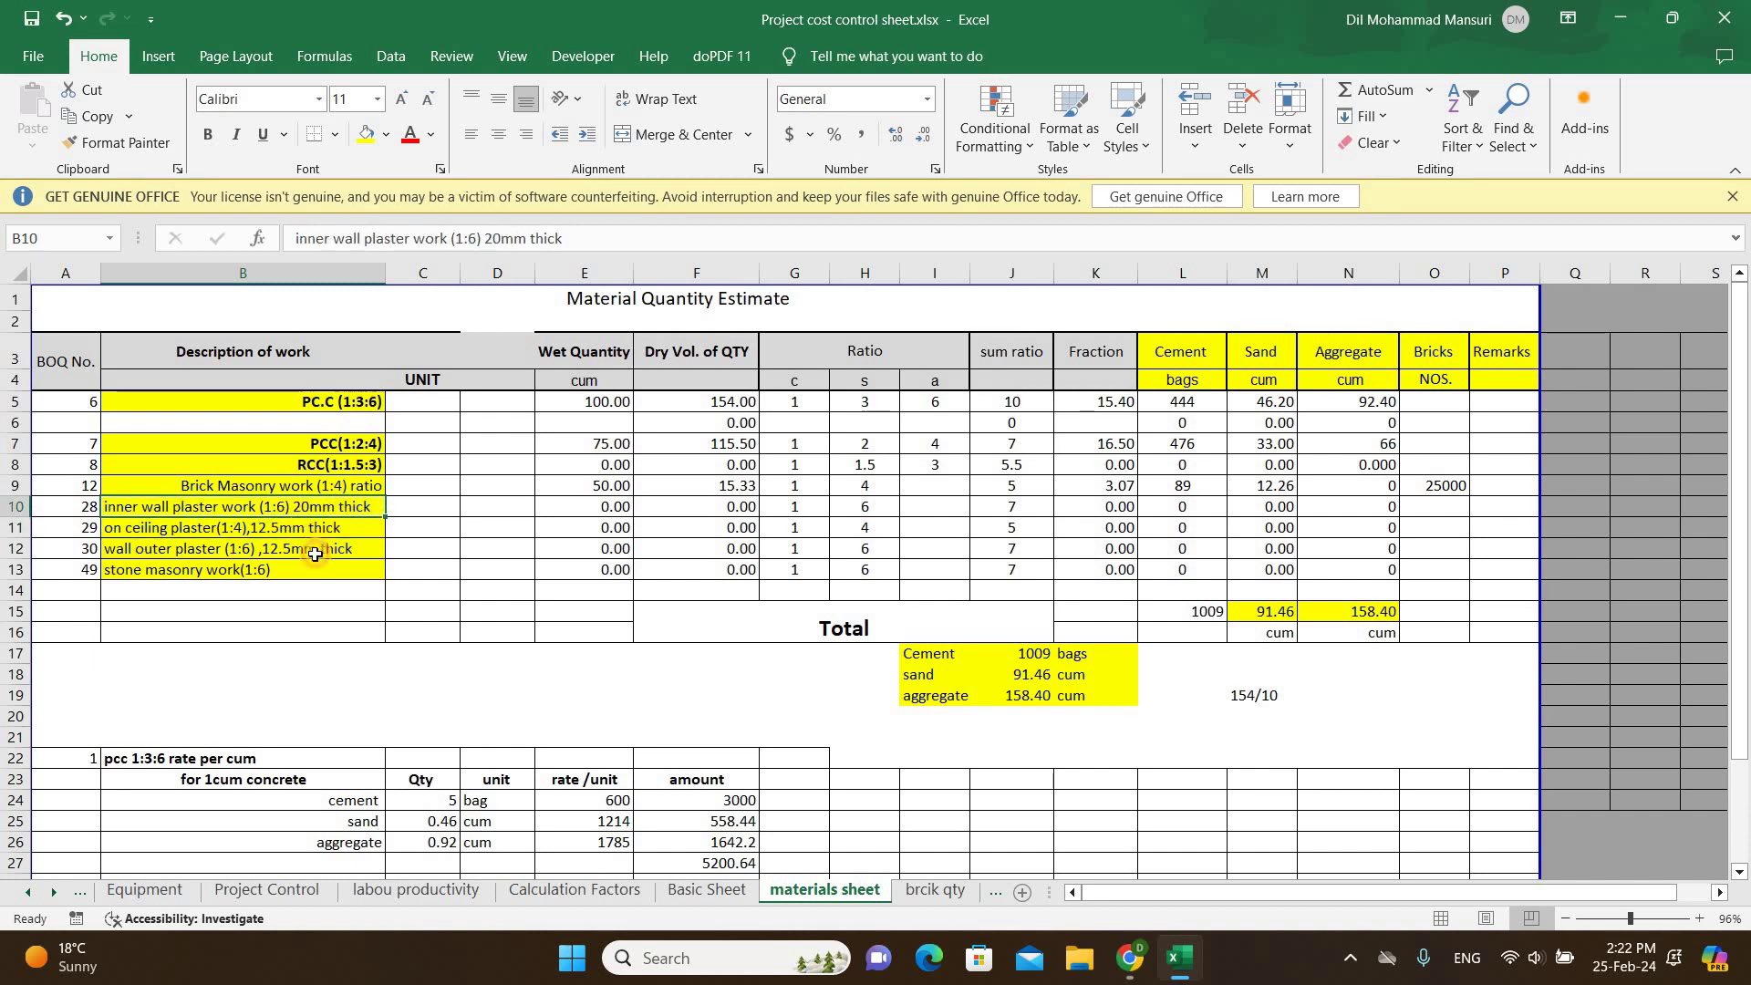
key(Down)
key(Down)
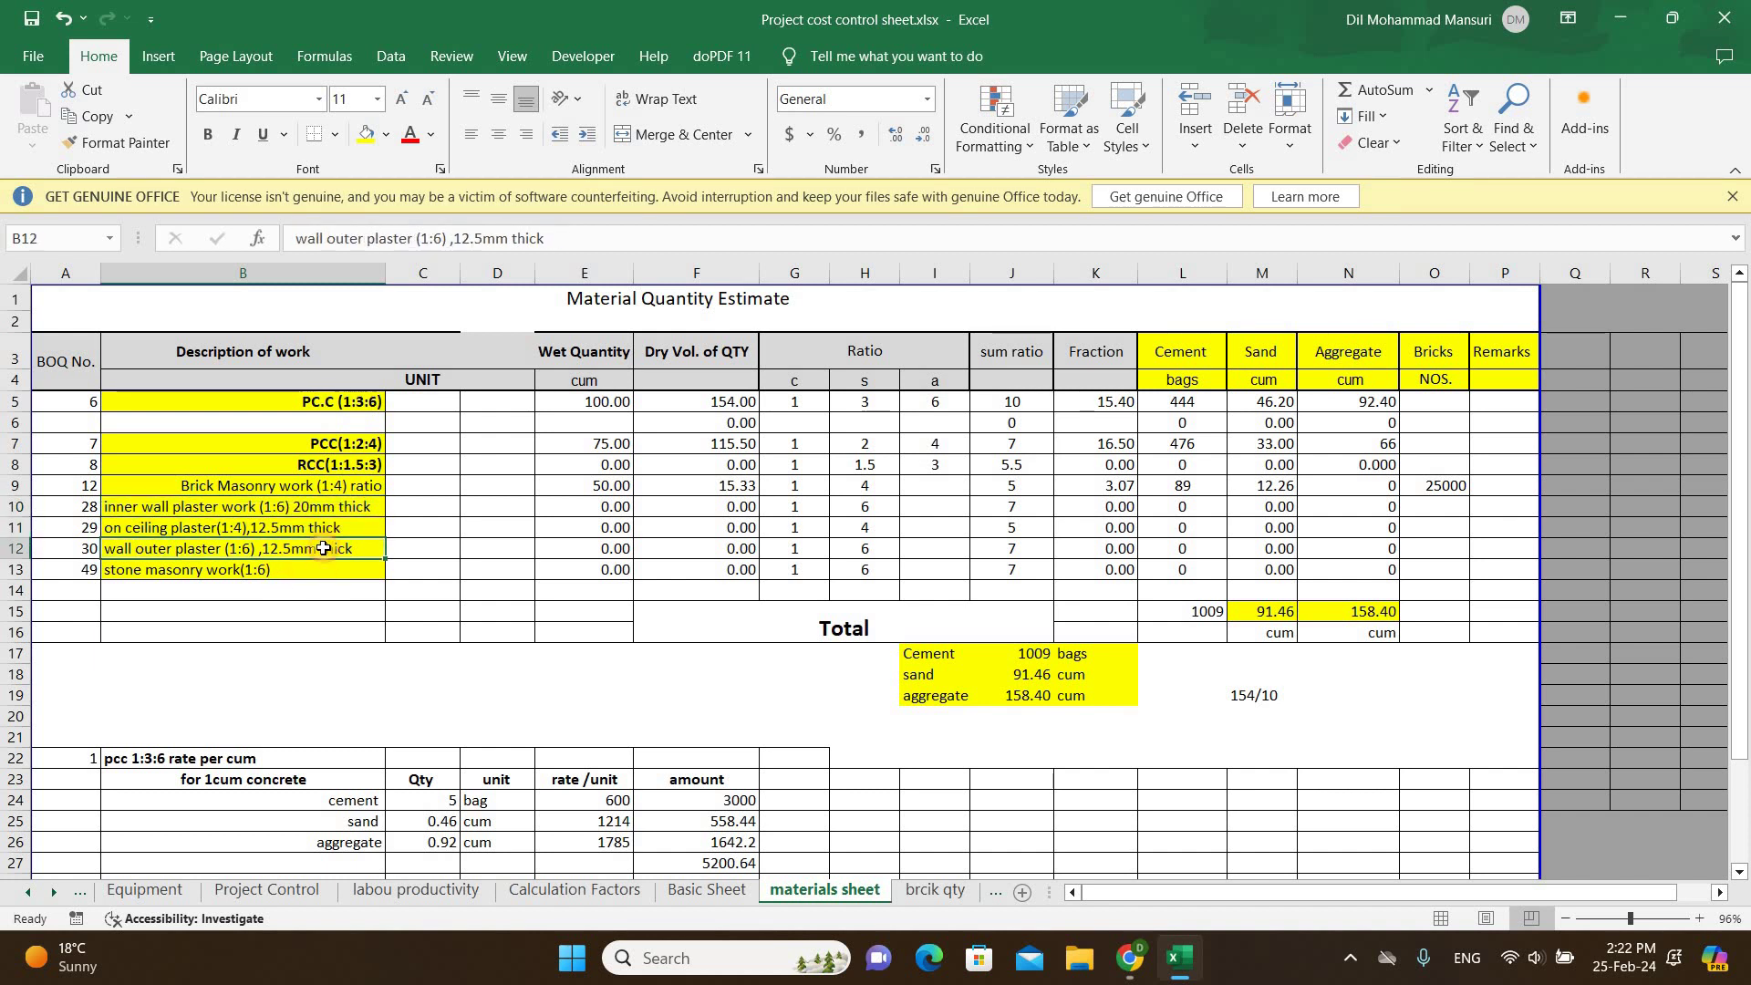
key(Down)
click(323, 508)
key(Down)
key(Down)
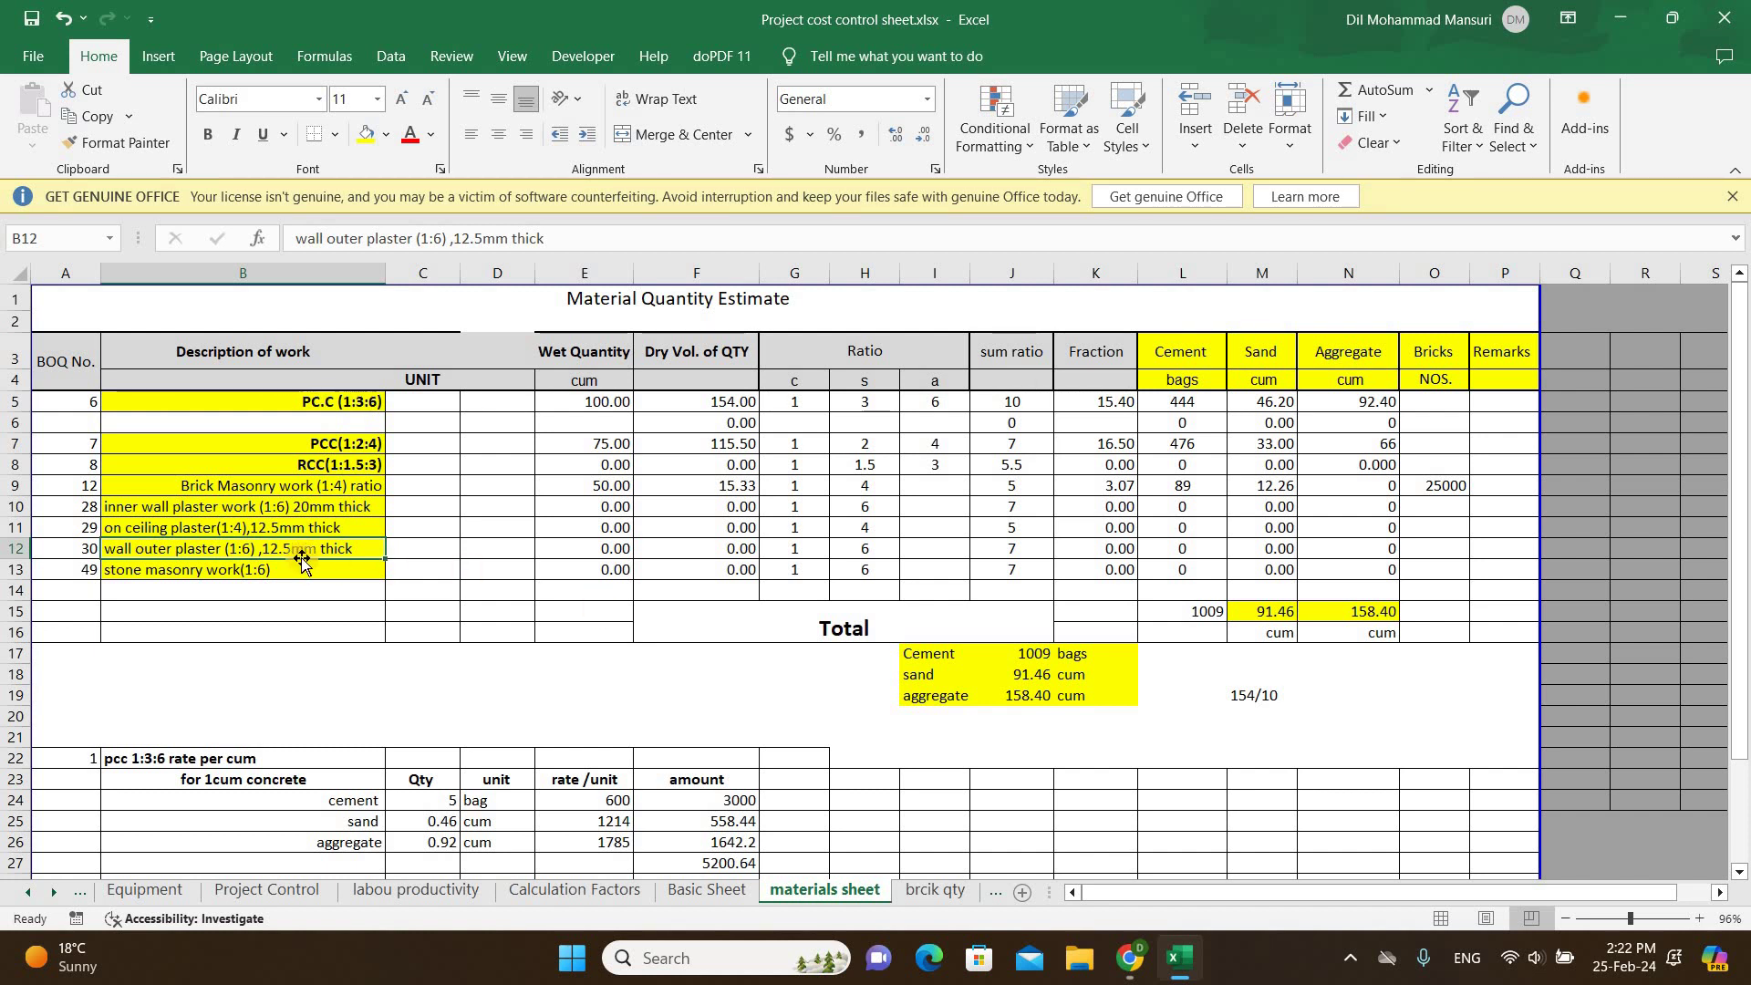
Step: Review the work descriptions in column B upward from stone masonry work(1:6) to PC.C (1:3:6)
click(228, 573)
click(233, 549)
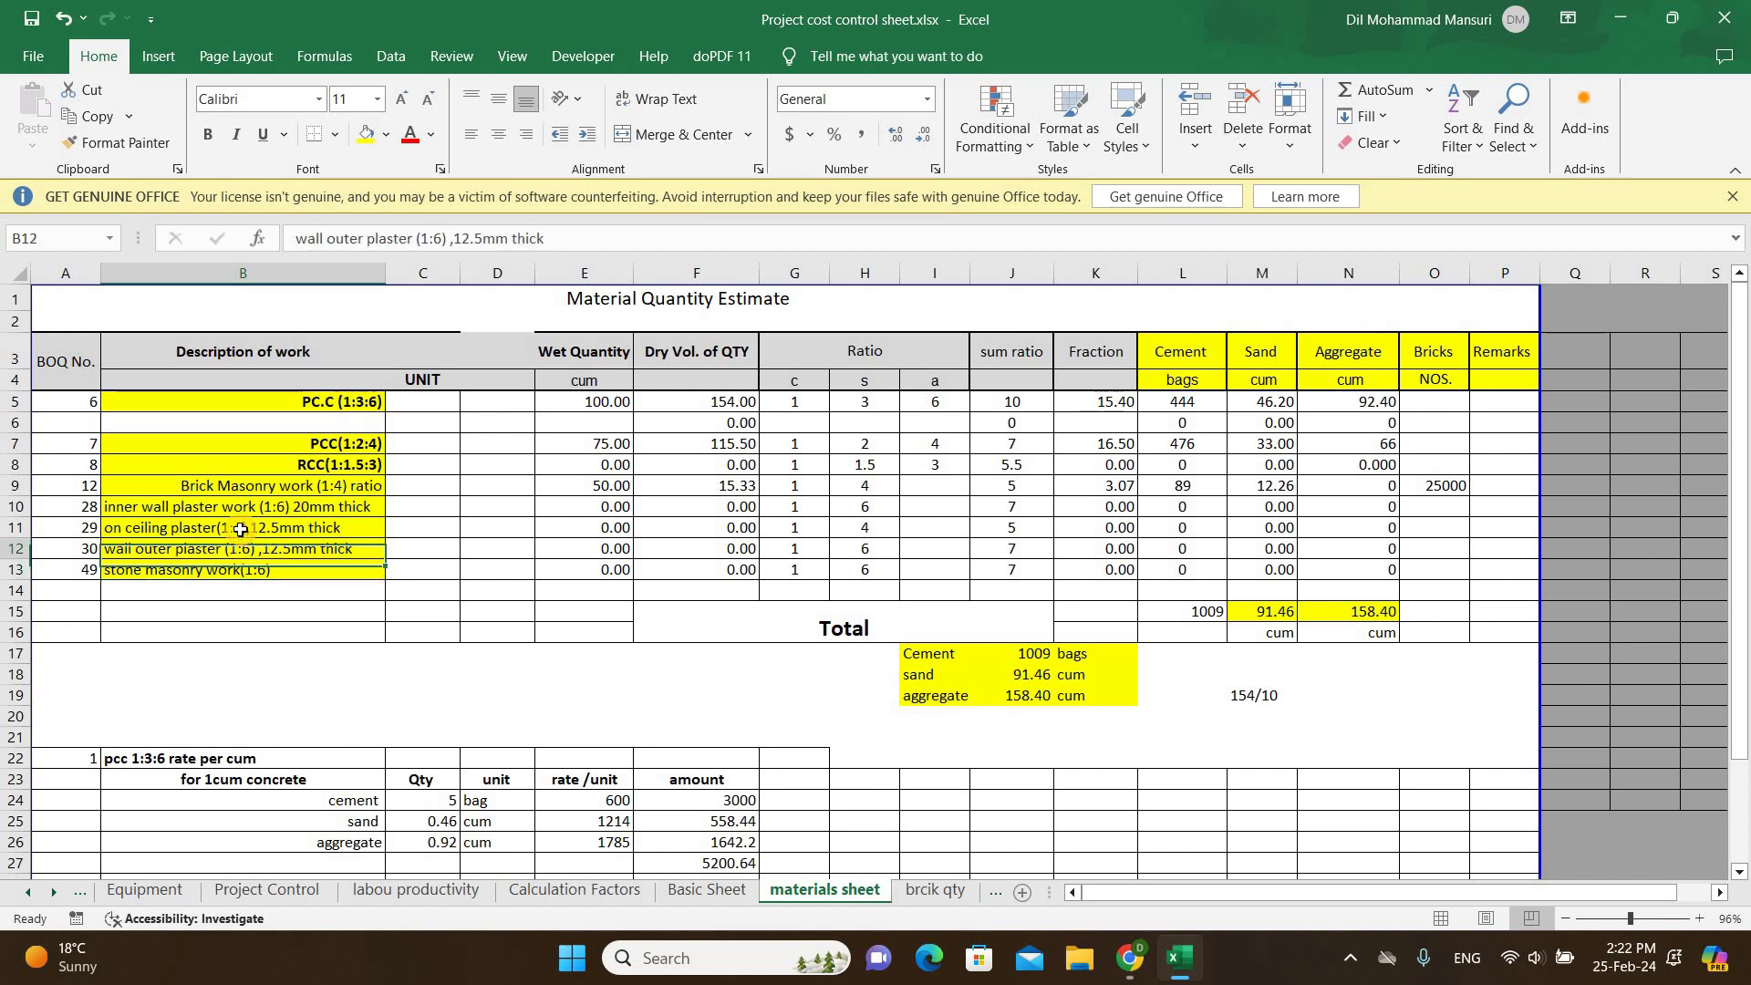
click(244, 521)
click(250, 509)
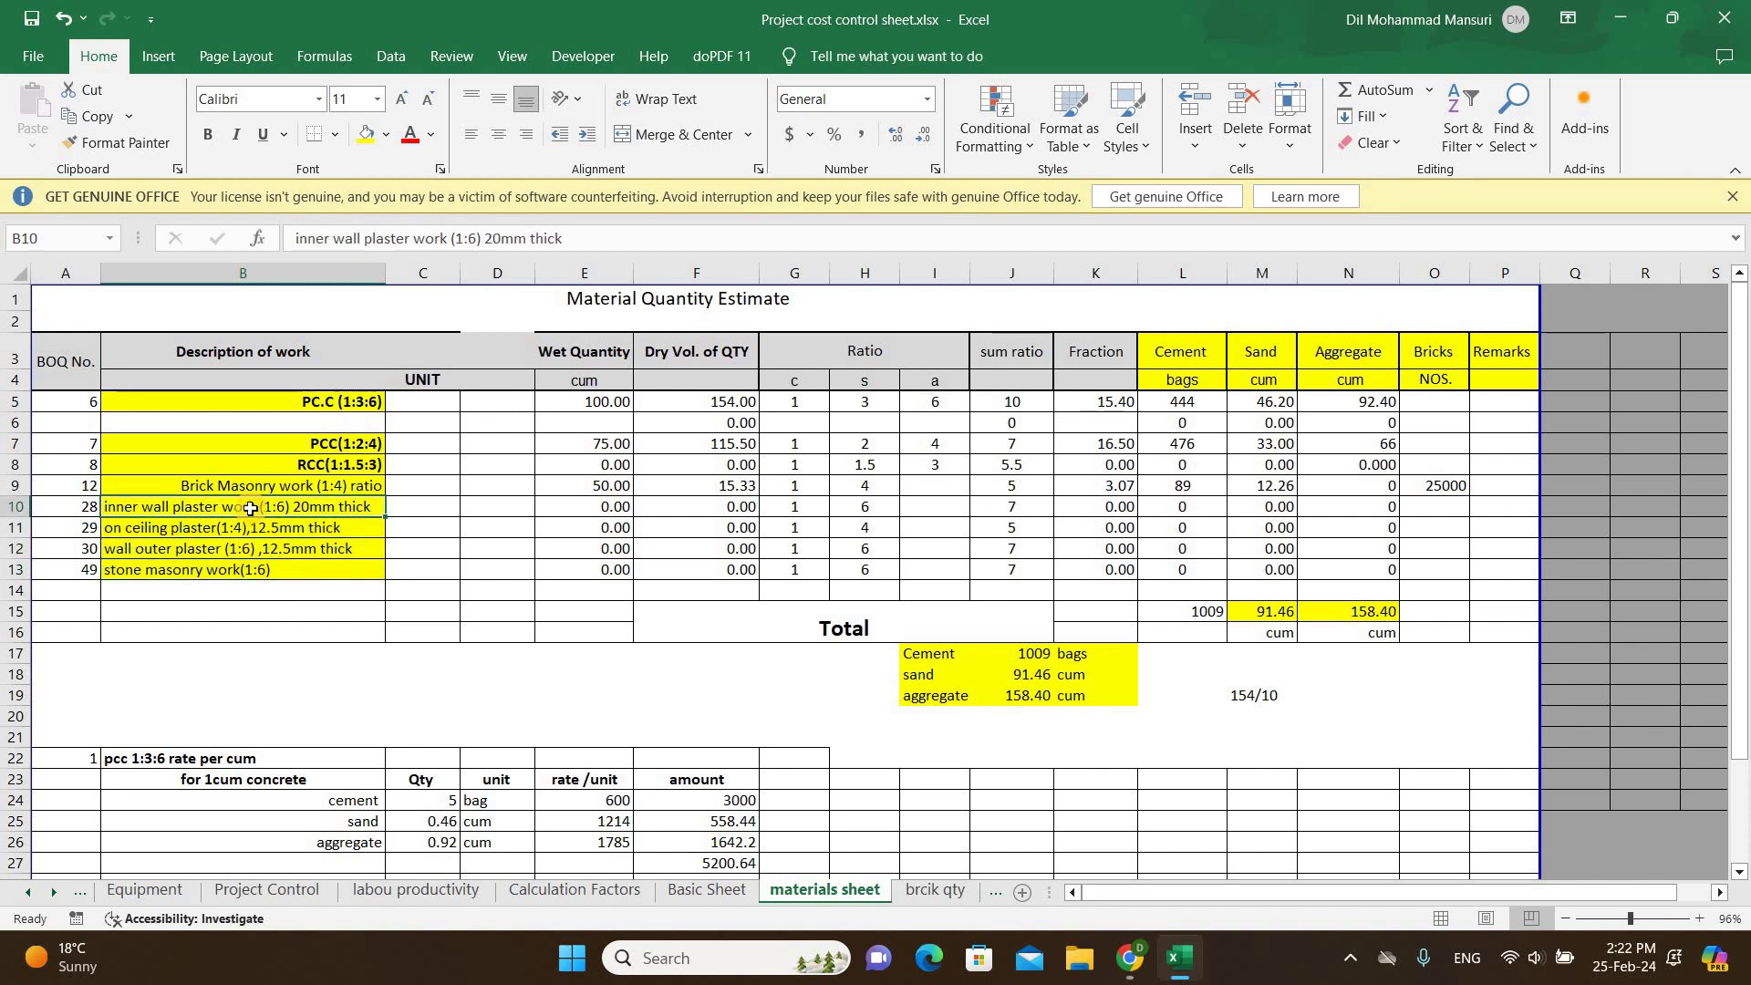
click(355, 484)
click(365, 465)
click(372, 444)
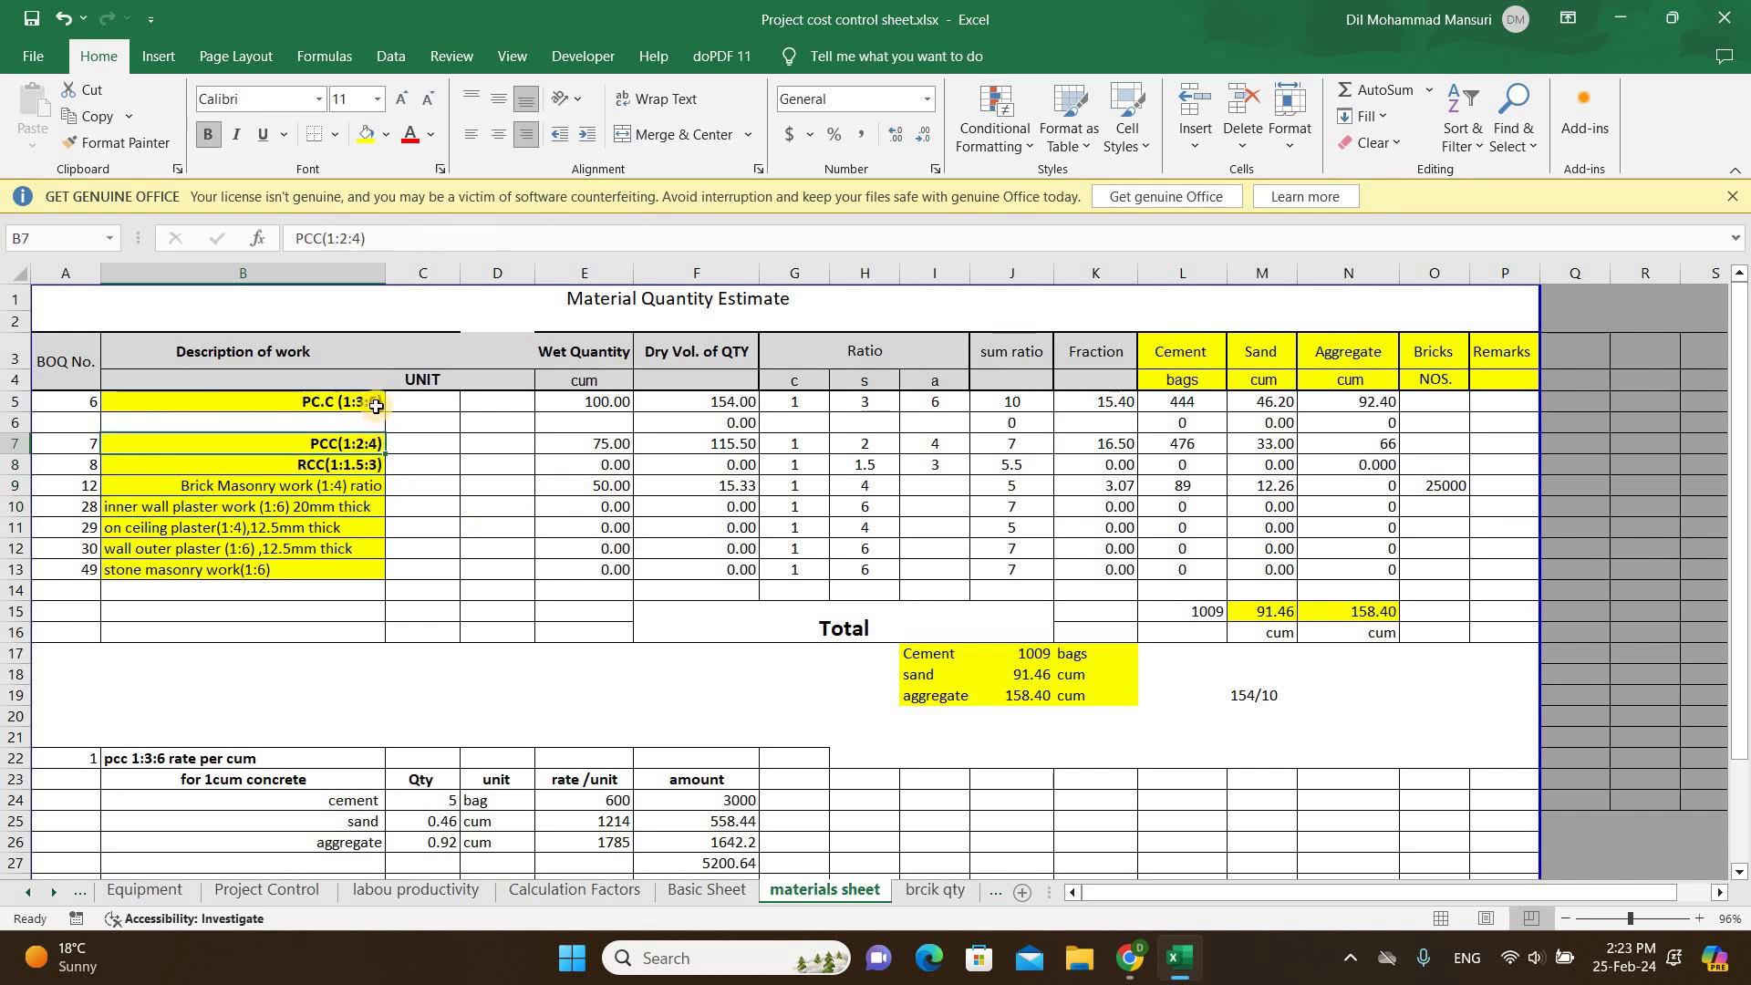
click(376, 406)
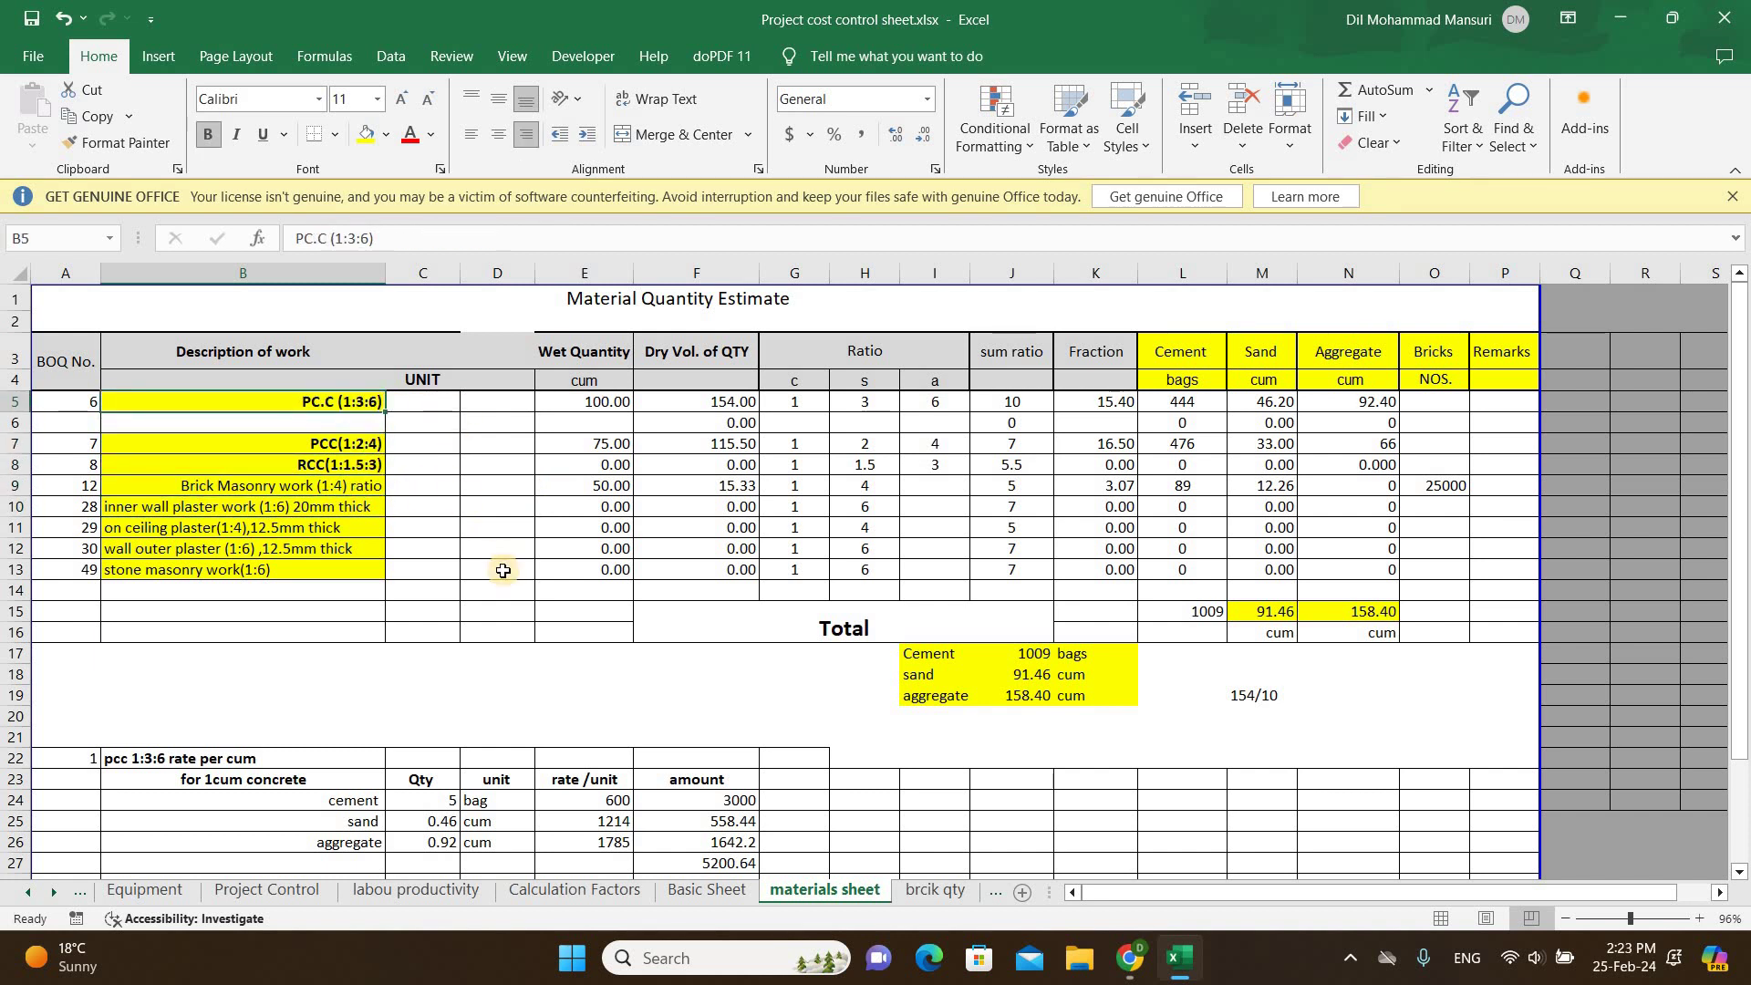